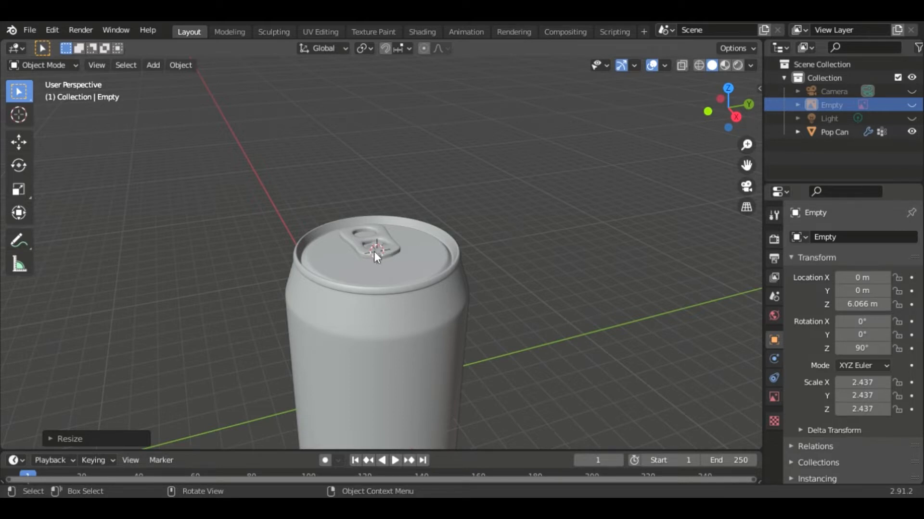
# Show the lid reference image over the can for comparison, and hide it again
pyautogui.click(912, 104)
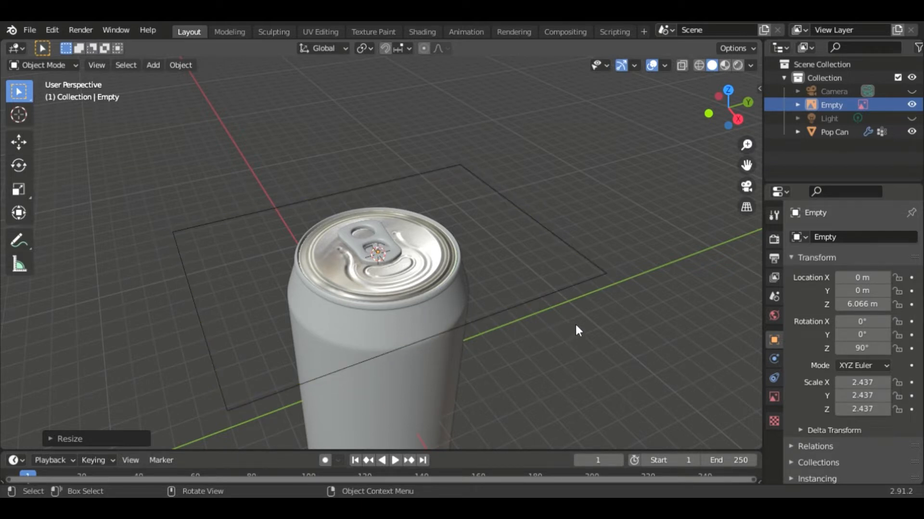
pyautogui.click(912, 105)
pyautogui.moveTo(536, 300); pyautogui.dragTo(427, 251, button='middle')
pyautogui.scroll(6, 507, 266)
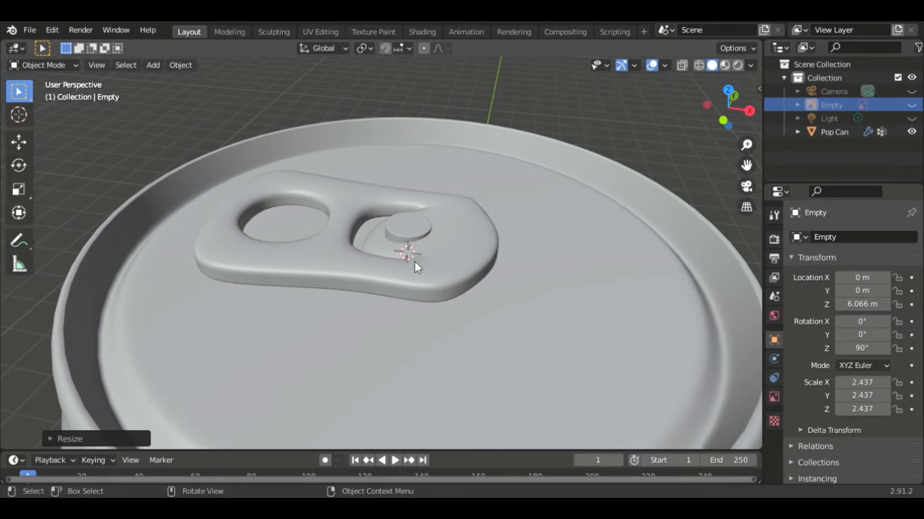
# Enter Edit Mode on the Pop Can and hide all the linked geometry of the round rivet in the pull tab
pyautogui.click(852, 131)
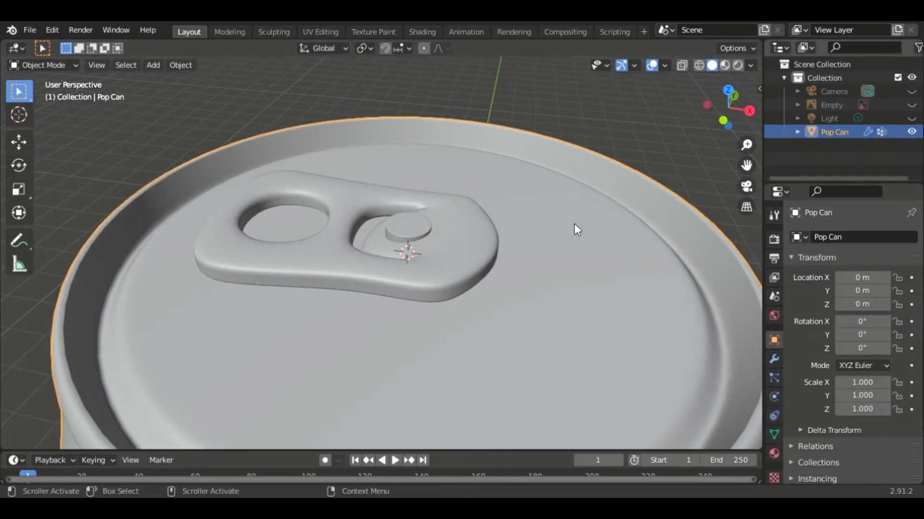
pyautogui.press('Tab')
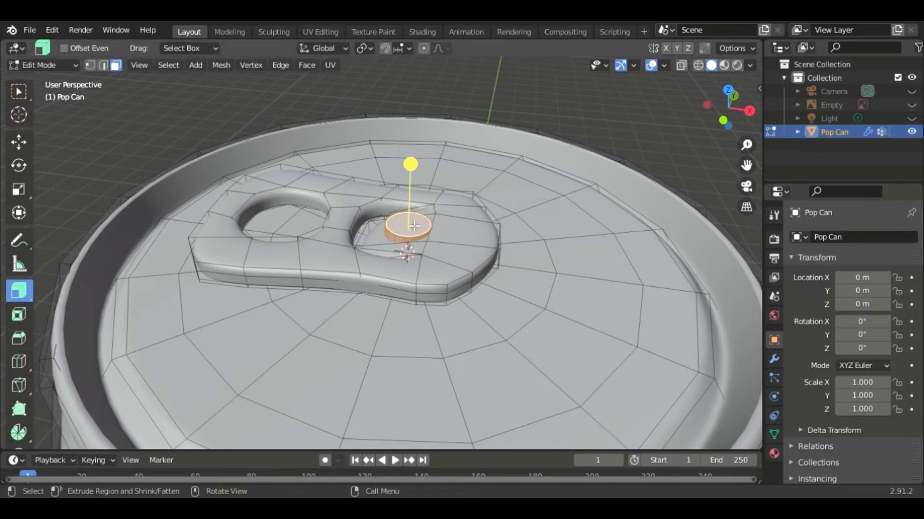
pyautogui.hotkey('alt', 'a')
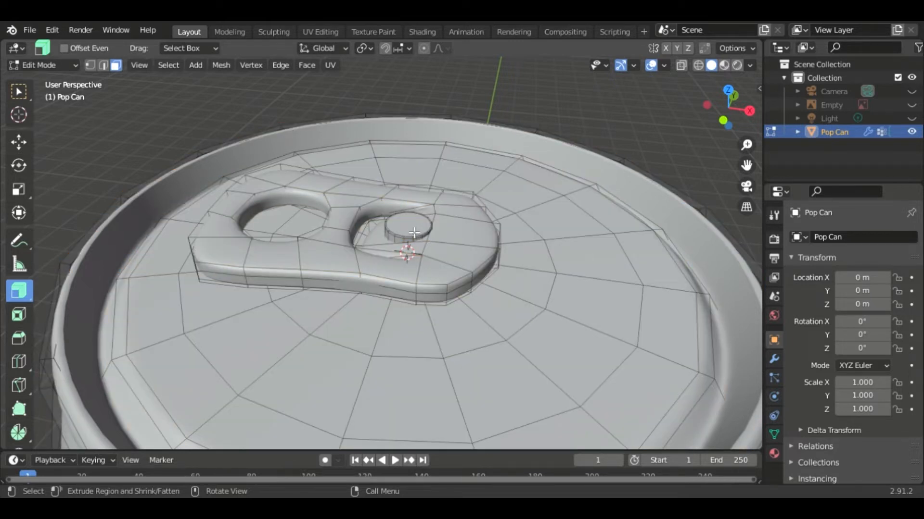
pyautogui.press('l')
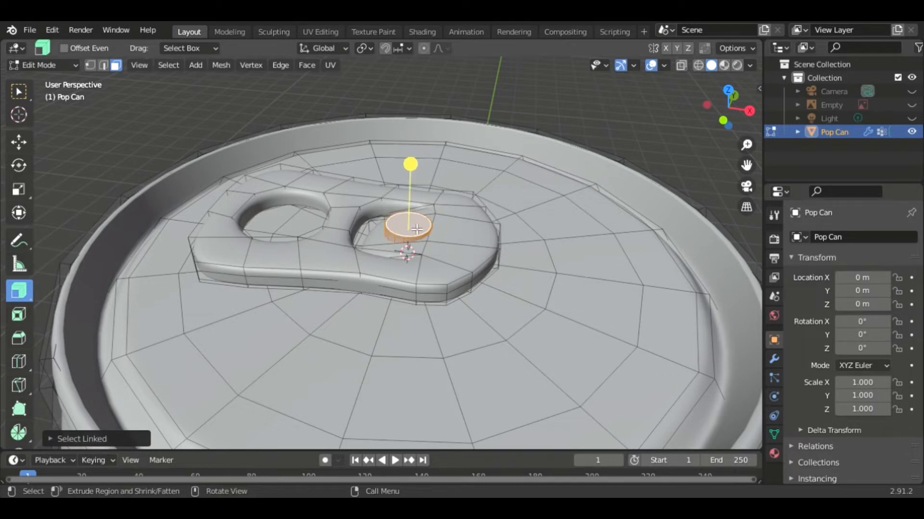
pyautogui.press('h')
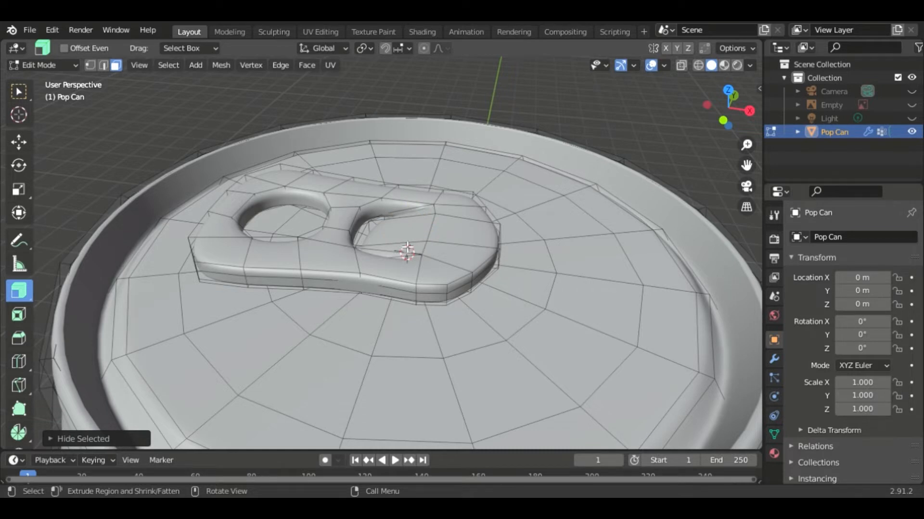
# Add a loop cut across the faces under the hidden rivet, slid about 0.4 toward the tab's solid end
pyautogui.hotkey('ctrl', 'r')
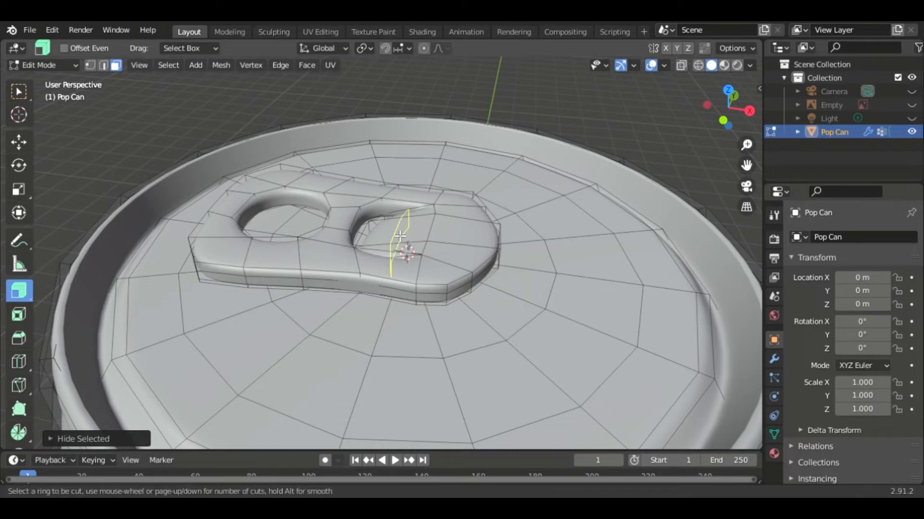
pyautogui.click(400, 236)
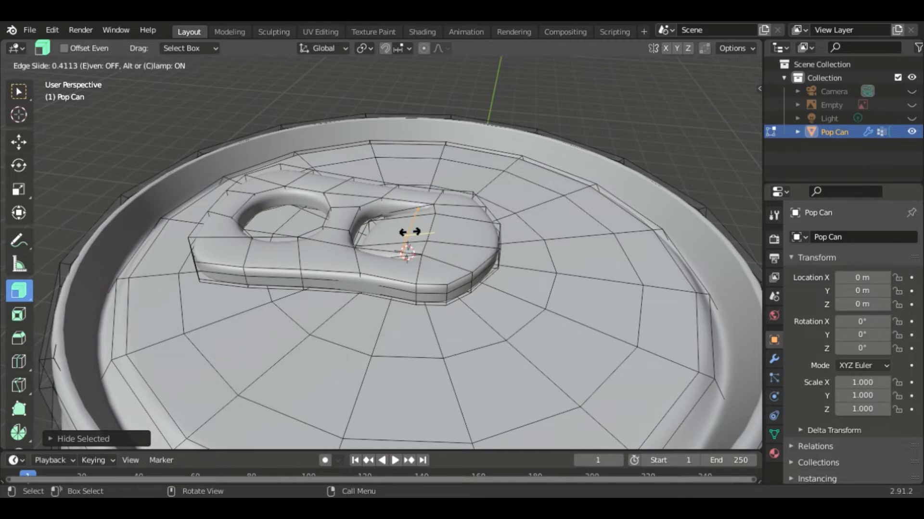
pyautogui.click(413, 232)
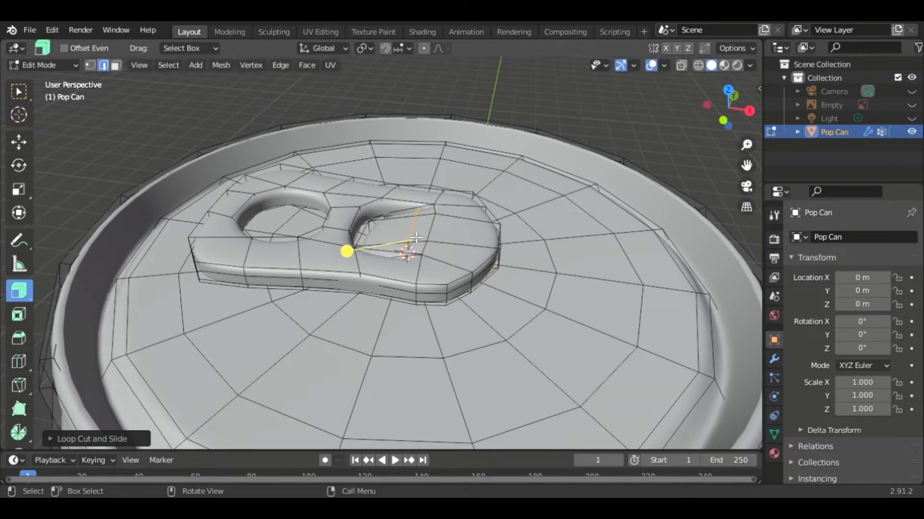
# Select only the new cut's edges across the tab's rivet opening and lower them about 0.11 m along Z
pyautogui.press('a')
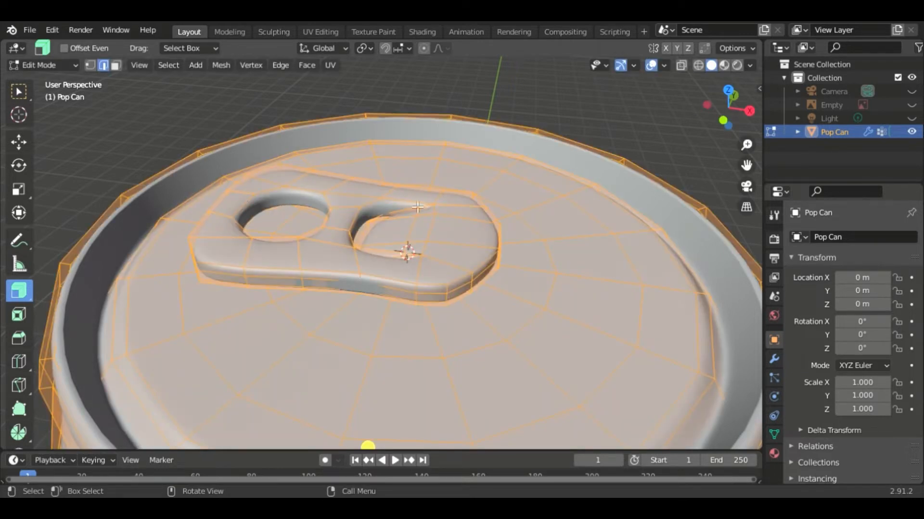
pyautogui.hotkey('alt', 'a')
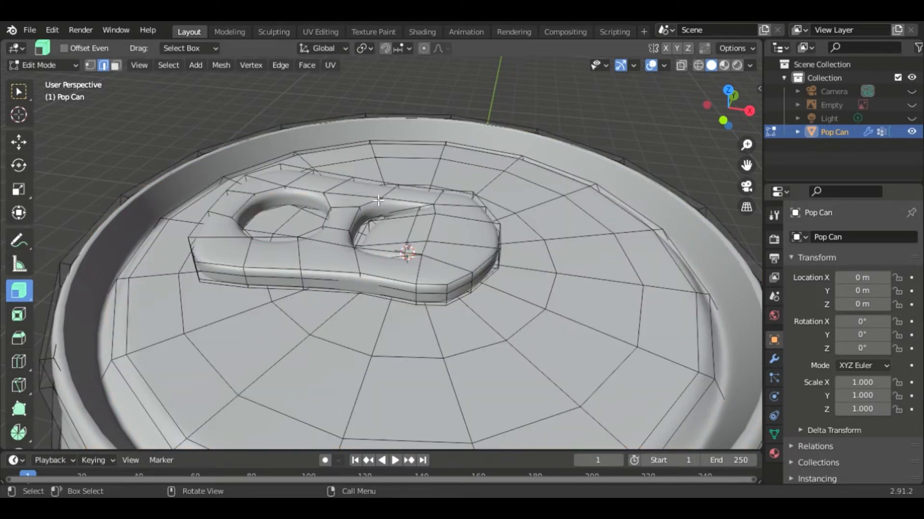
pyautogui.click(423, 215)
pyautogui.keyDown('shift'); pyautogui.click(416, 230); pyautogui.keyUp('shift')
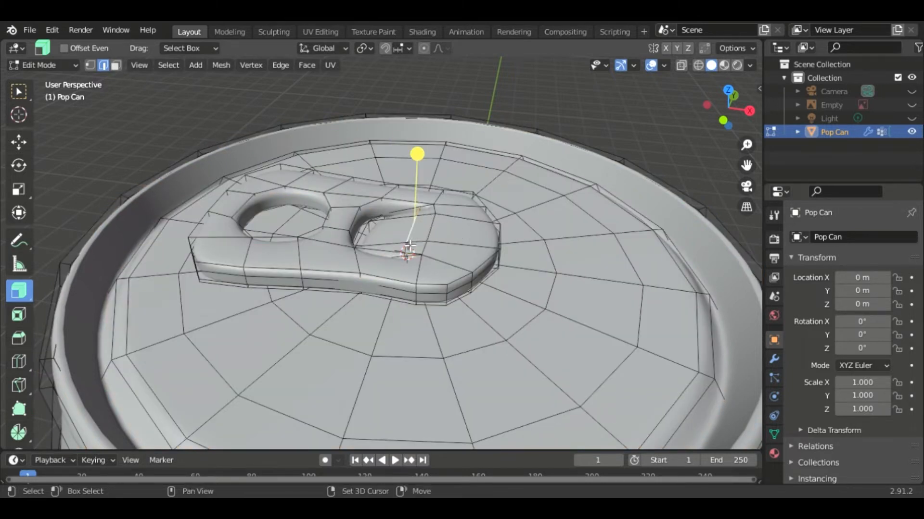
pyautogui.keyDown('shift'); pyautogui.click(411, 250); pyautogui.keyUp('shift')
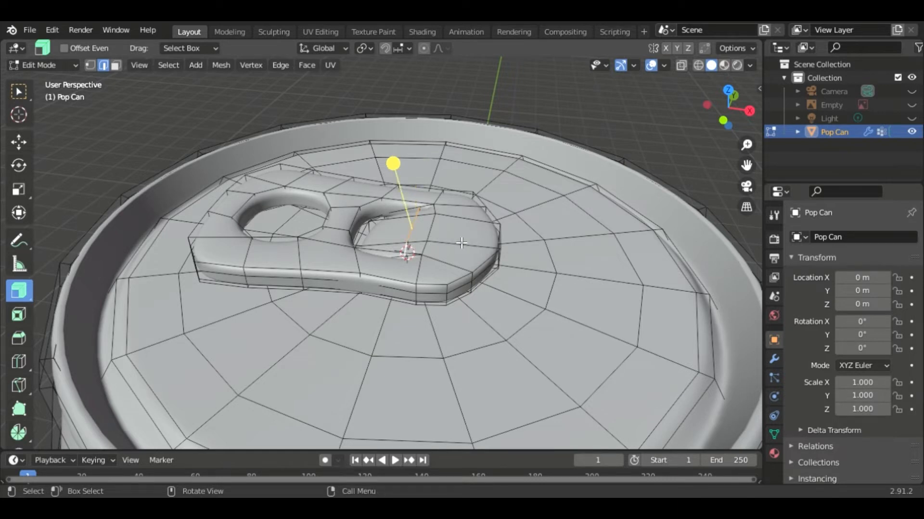
pyautogui.press('g')
pyautogui.press('z')
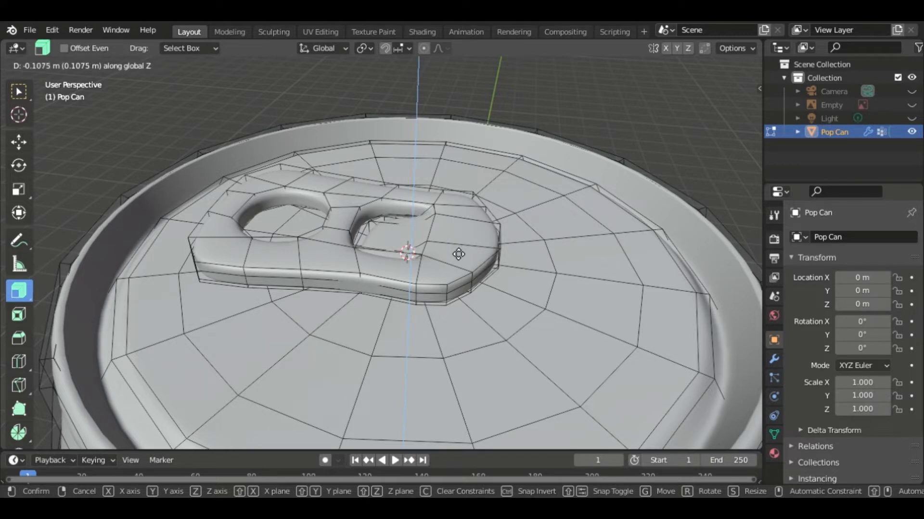
pyautogui.click(458, 254)
# Add three loop cuts close to the lowered edges, two toward the tab's solid end and one on the opening side
pyautogui.moveTo(457, 253); pyautogui.dragTo(410, 244, button='middle')
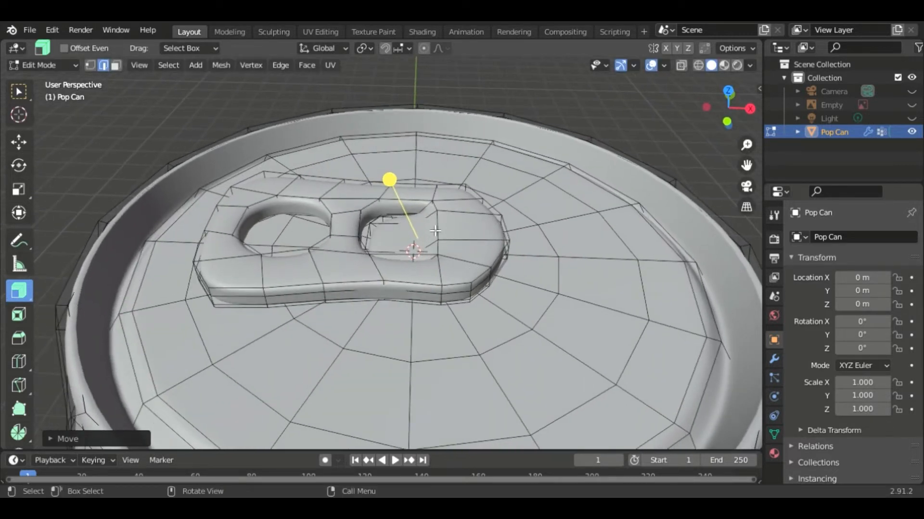
pyautogui.hotkey('ctrl', 'r')
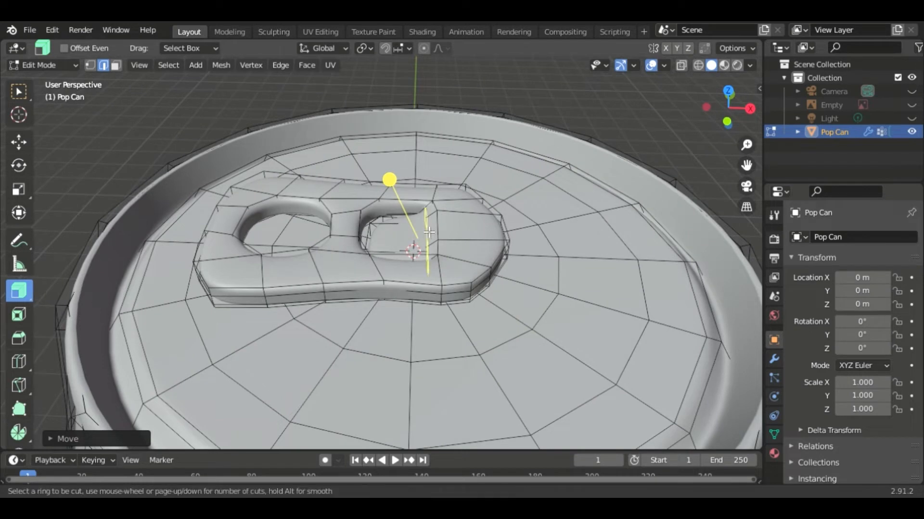
pyautogui.click(430, 227)
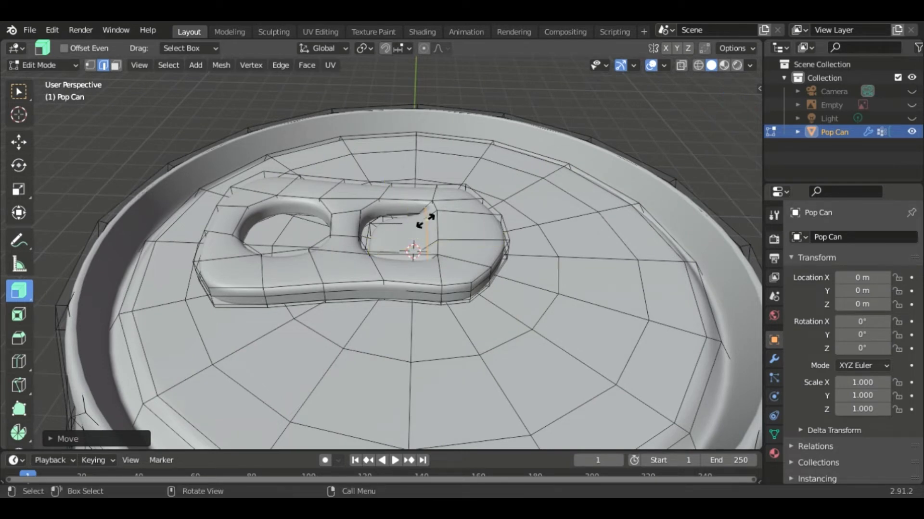
pyautogui.click(433, 224)
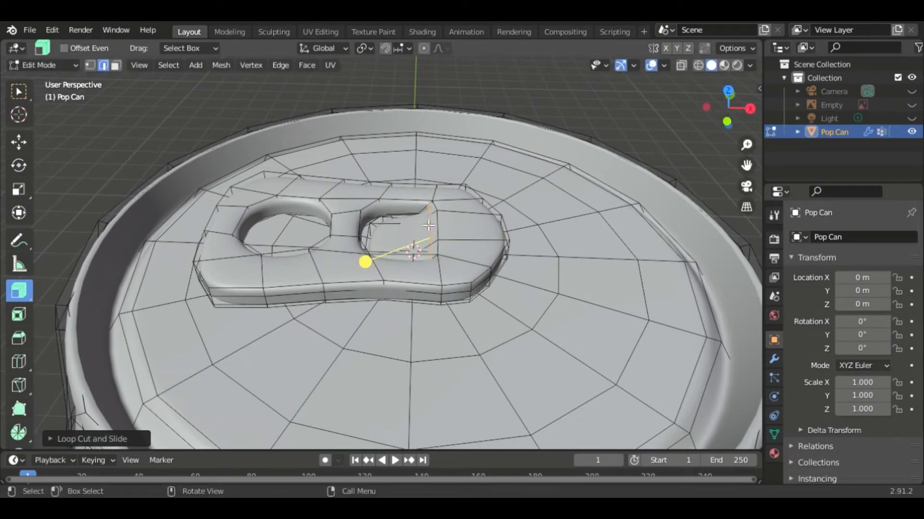
pyautogui.hotkey('ctrl', 'r')
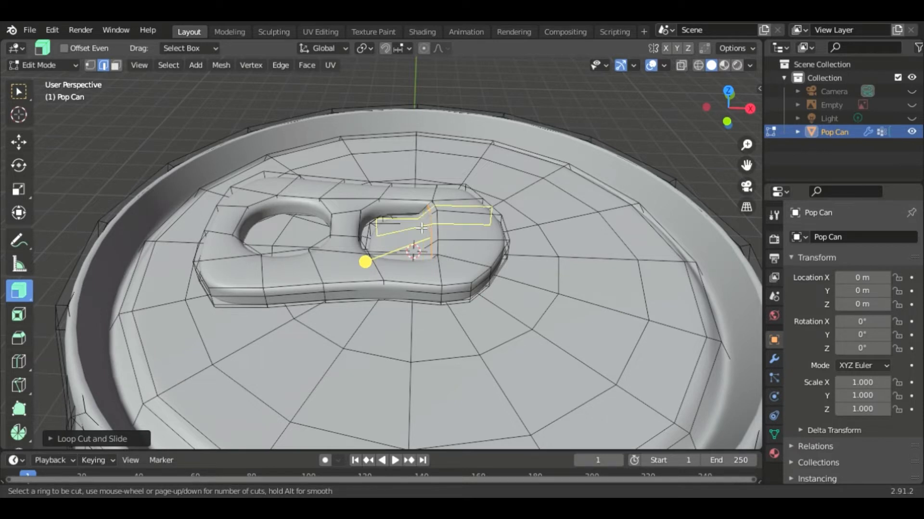
pyautogui.click(418, 221)
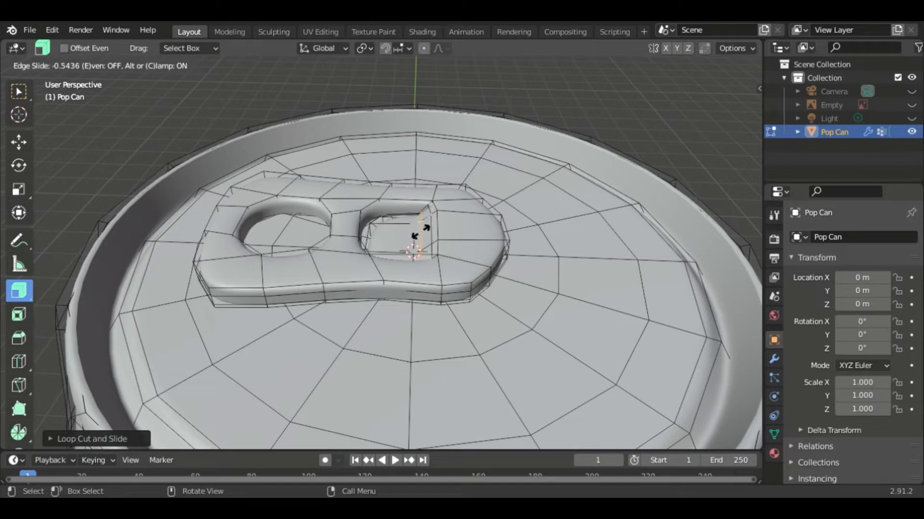
pyautogui.click(425, 235)
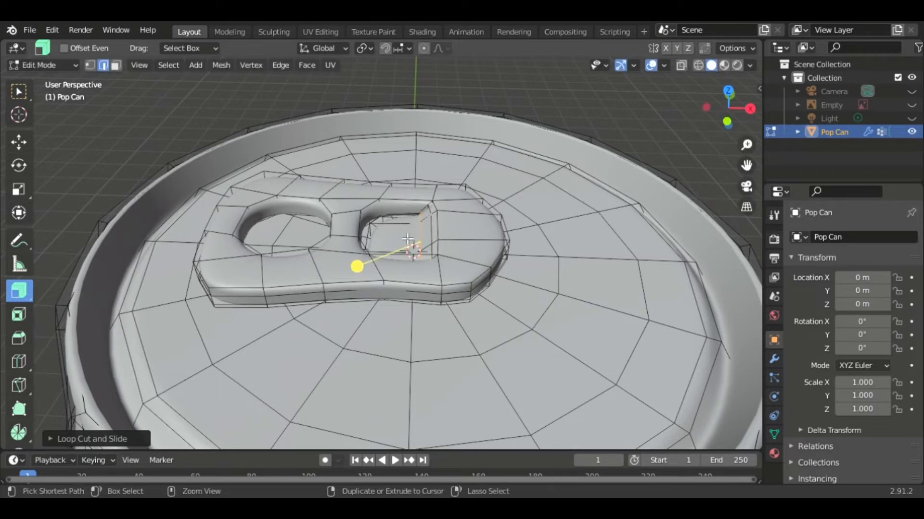
pyautogui.hotkey('ctrl', 'r')
pyautogui.click(399, 222)
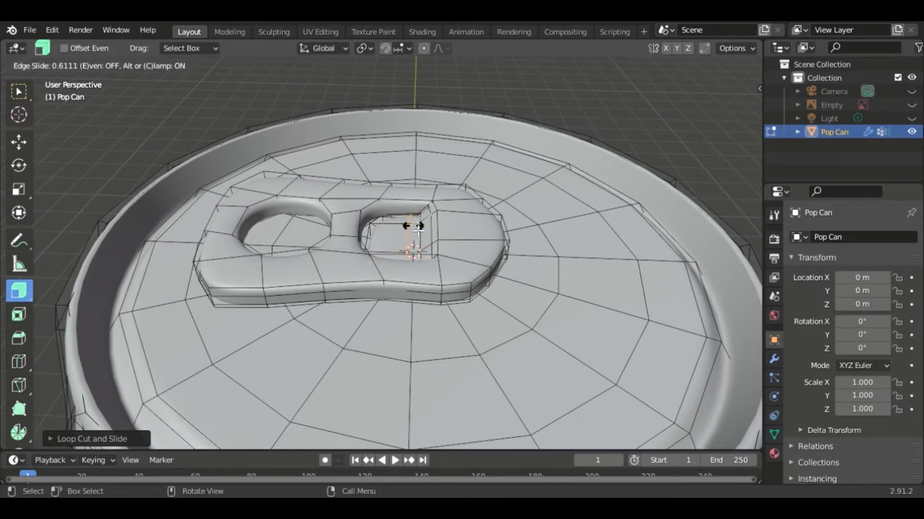
pyautogui.click(418, 227)
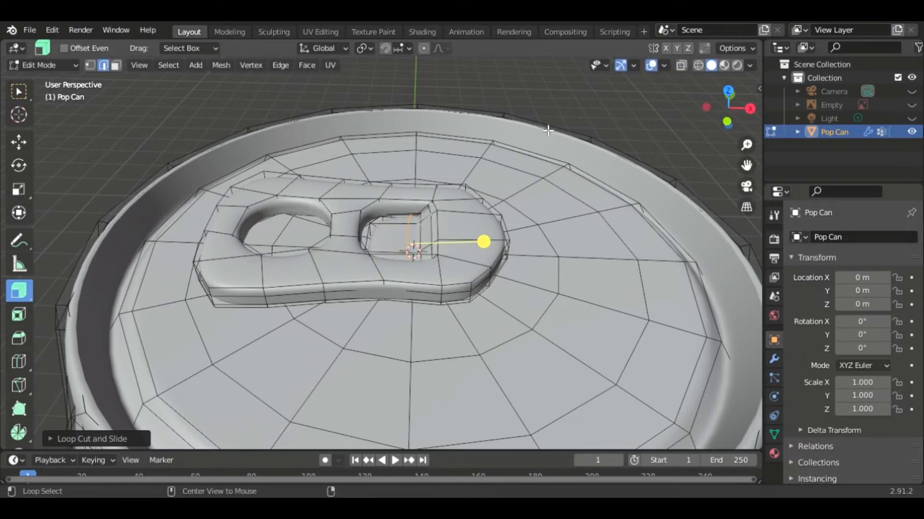
# Reveal the hidden rivet and move it about -0.13 m along X and about -0.07 m along Z
pyautogui.hotkey('alt', 'h')
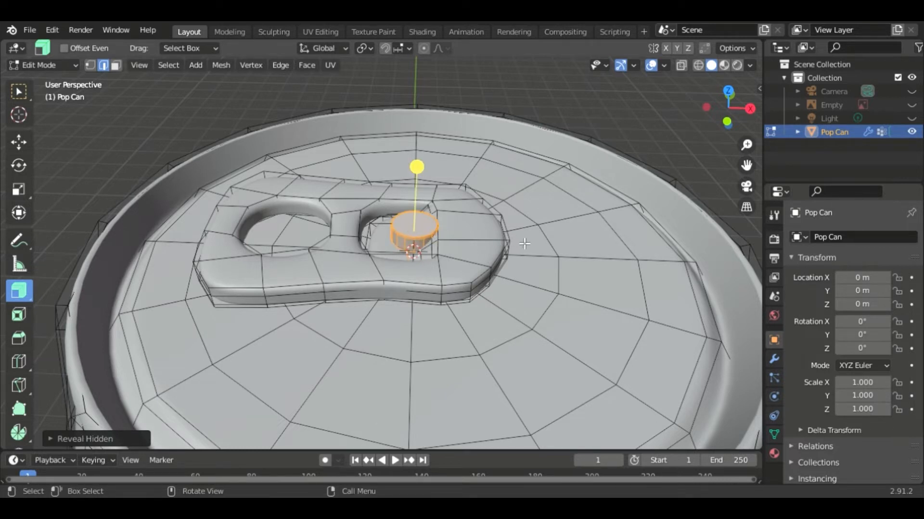
pyautogui.press('g')
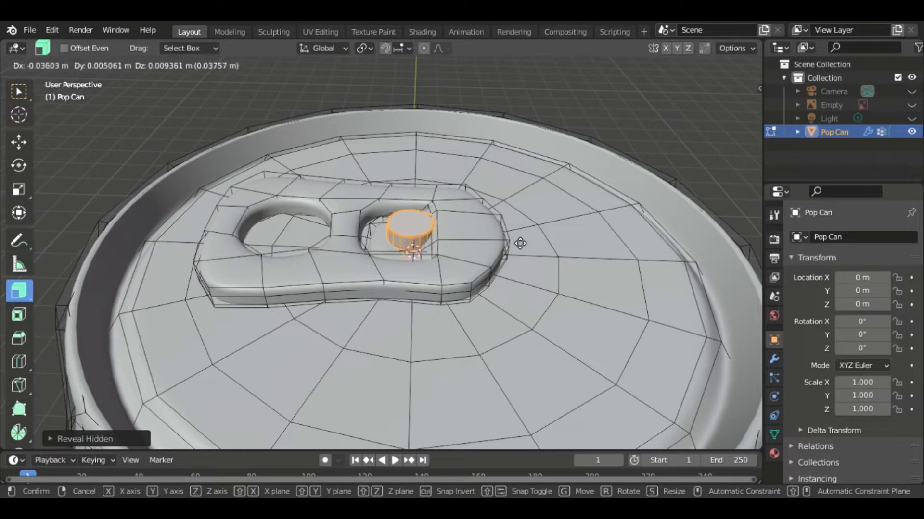
pyautogui.press('x')
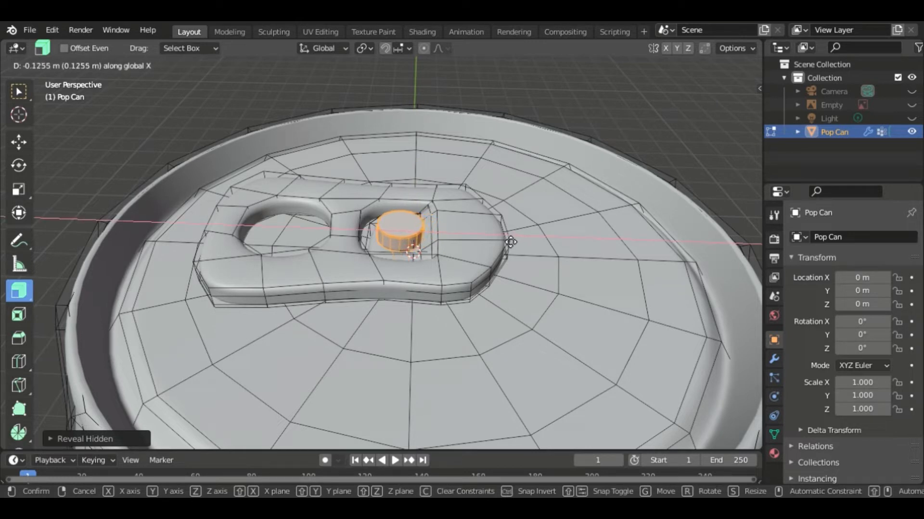
pyautogui.click(510, 242)
pyautogui.press('g')
pyautogui.press('z')
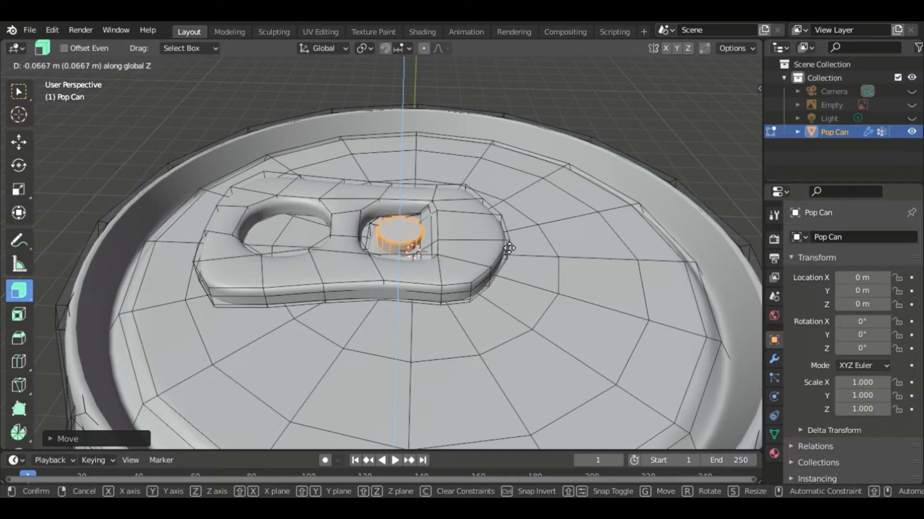
pyautogui.click(509, 248)
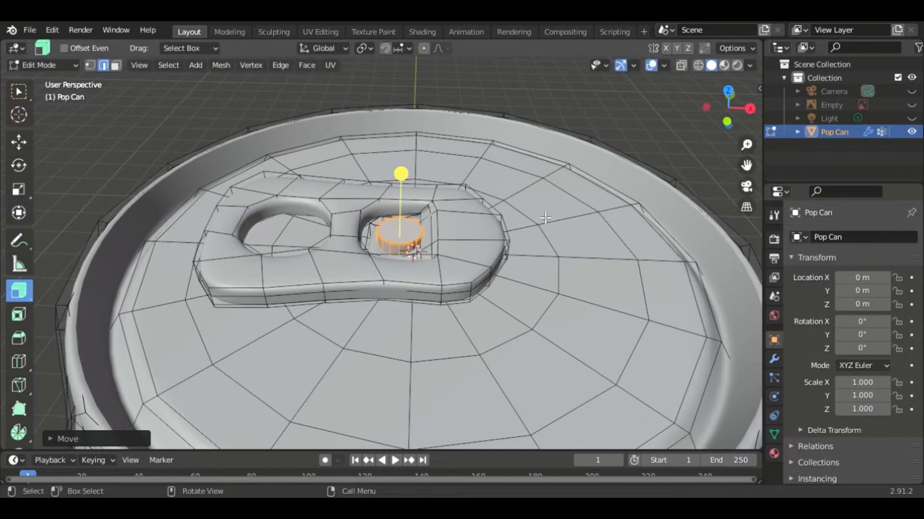
# Return to Object Mode and show the lid reference image over the can
pyautogui.press('Tab')
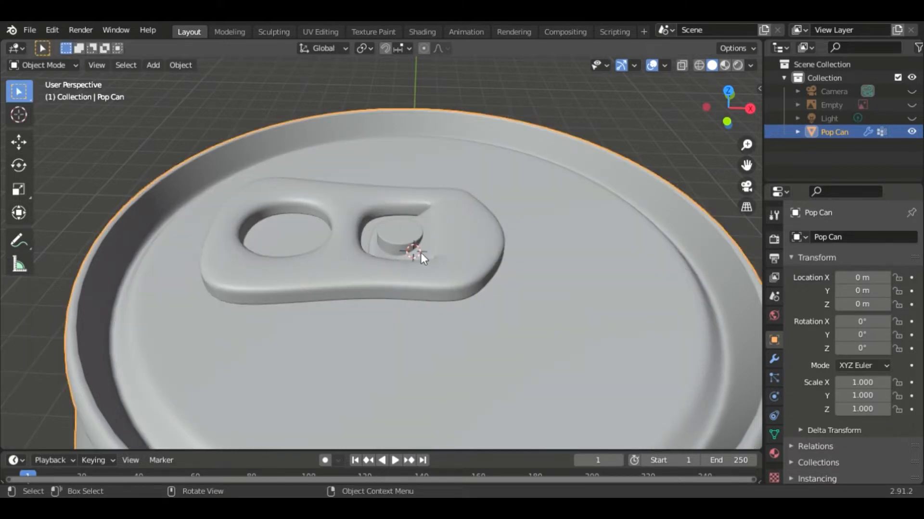
pyautogui.moveTo(632, 128); pyautogui.dragTo(424, 259, button='middle')
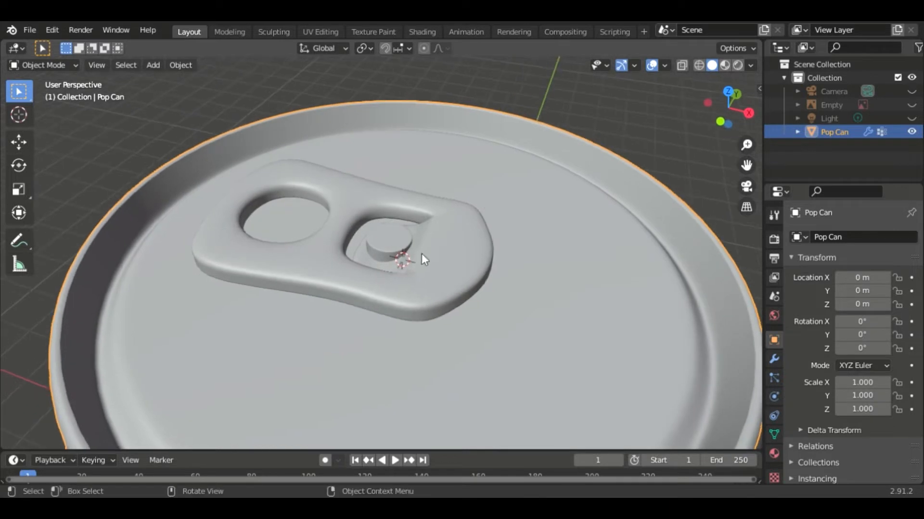
pyautogui.scroll(-5, 550, 201)
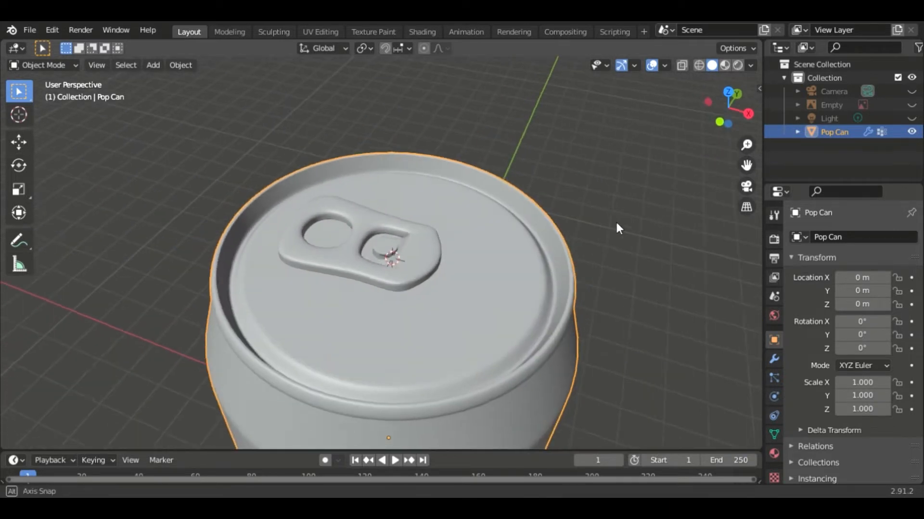
pyautogui.scroll(-3, 608, 222)
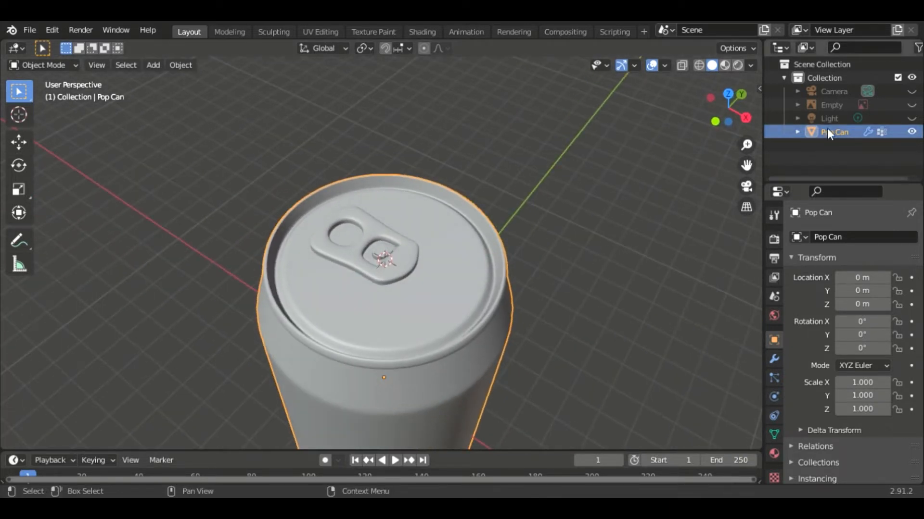
pyautogui.click(911, 104)
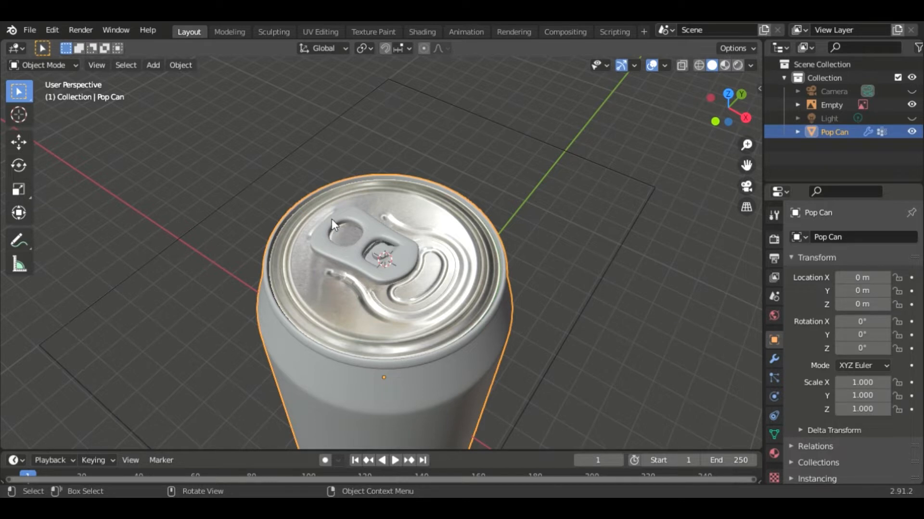
pyautogui.moveTo(348, 232); pyautogui.dragTo(328, 233, button='middle')
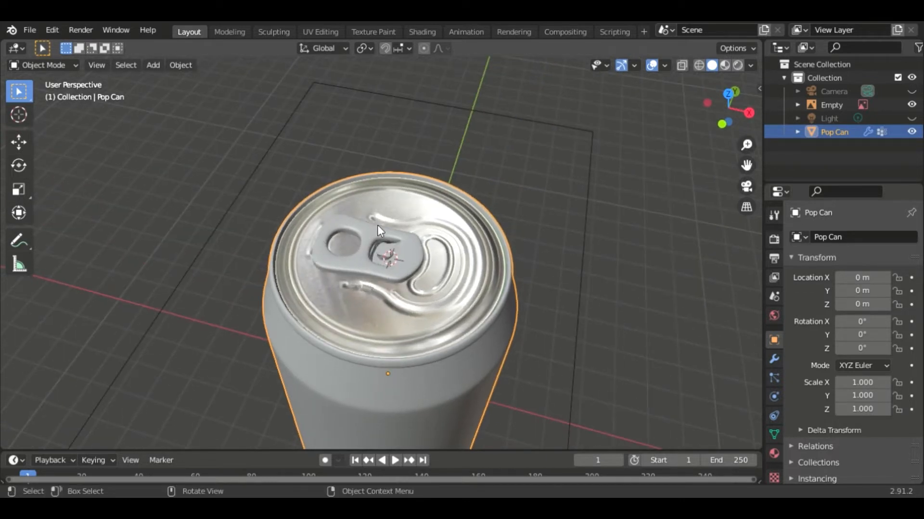
# Hide the Pop Can object and add a Path curve to the scene
pyautogui.moveTo(503, 264); pyautogui.dragTo(524, 265, button='middle')
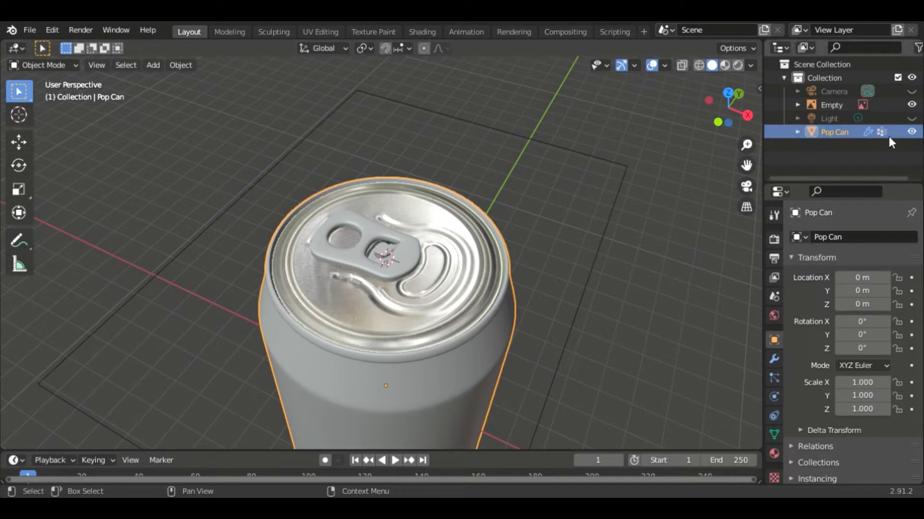
pyautogui.click(912, 132)
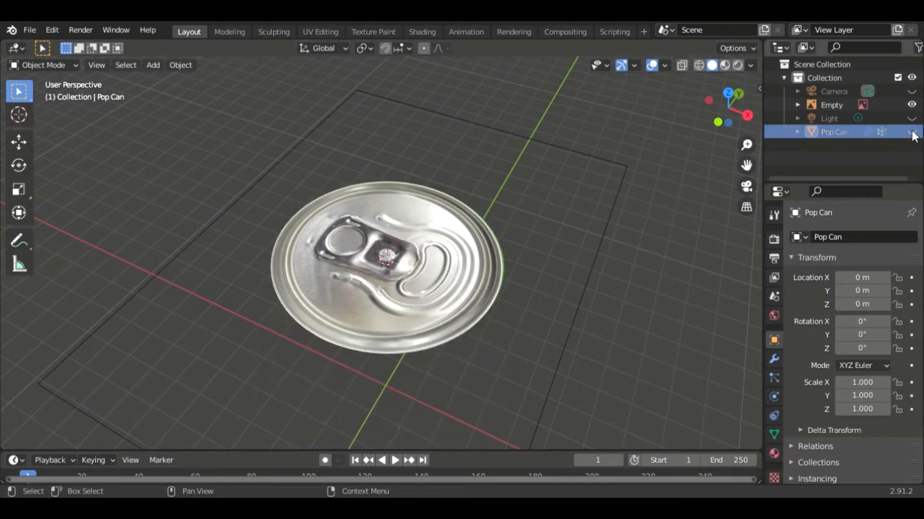
pyautogui.moveTo(670, 267); pyautogui.dragTo(609, 281, button='middle')
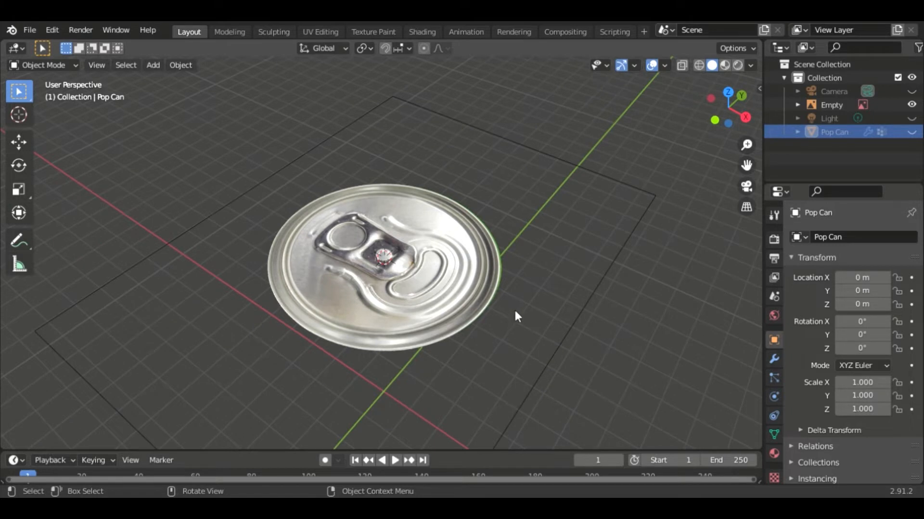
pyautogui.hotkey('shift', 'a')
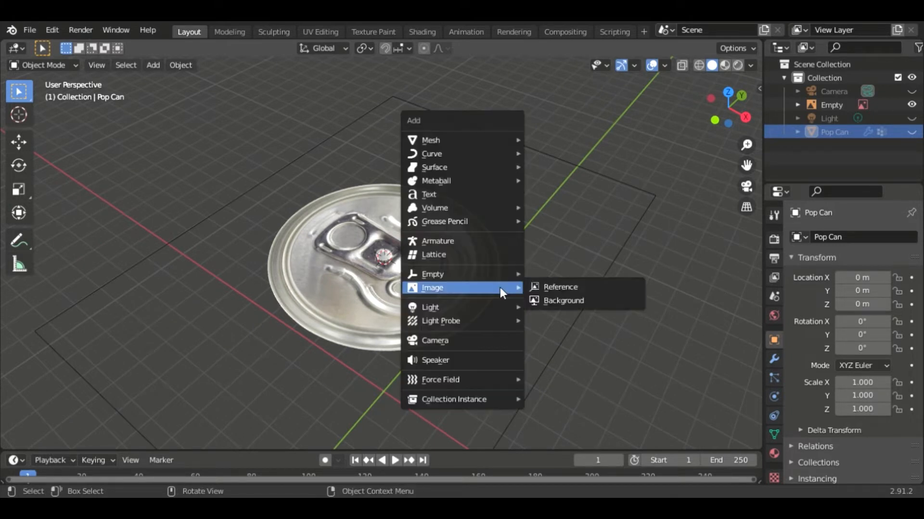
pyautogui.moveTo(510, 152)
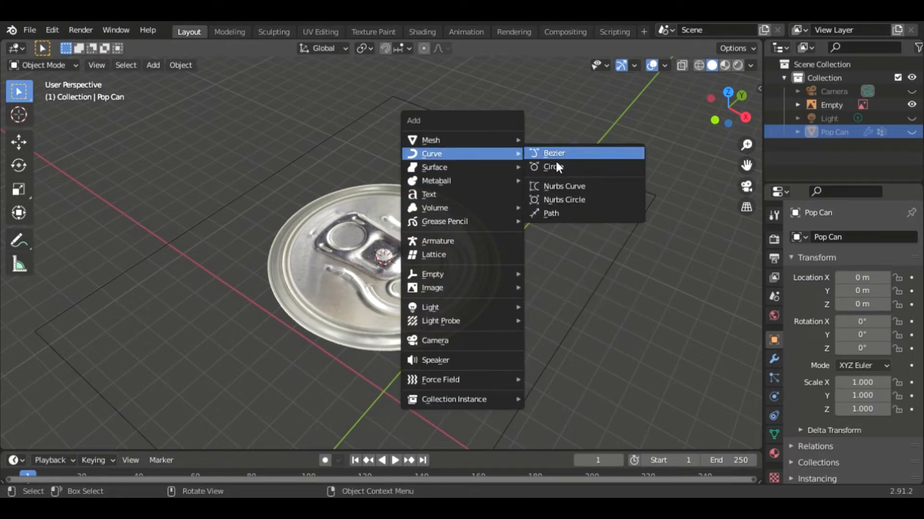
pyautogui.click(559, 213)
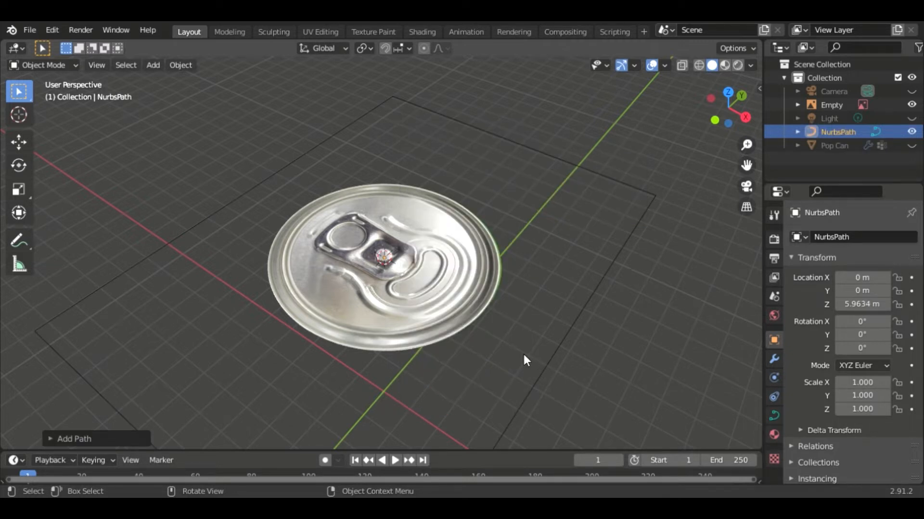
# Raise the path about 1.2 m along Z above the lid image and enter Edit Mode
pyautogui.press('g')
pyautogui.press('z')
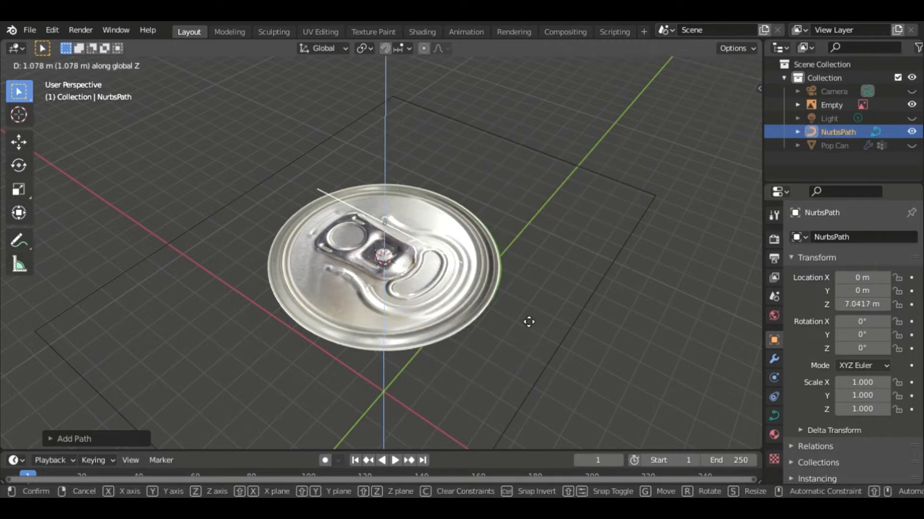
pyautogui.click(565, 298)
pyautogui.moveTo(564, 298); pyautogui.dragTo(419, 243, button='middle')
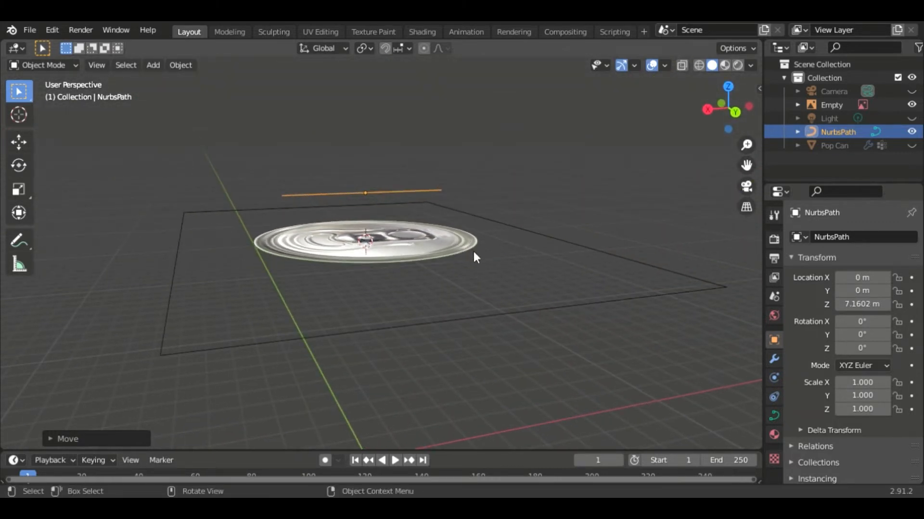
pyautogui.press('Tab')
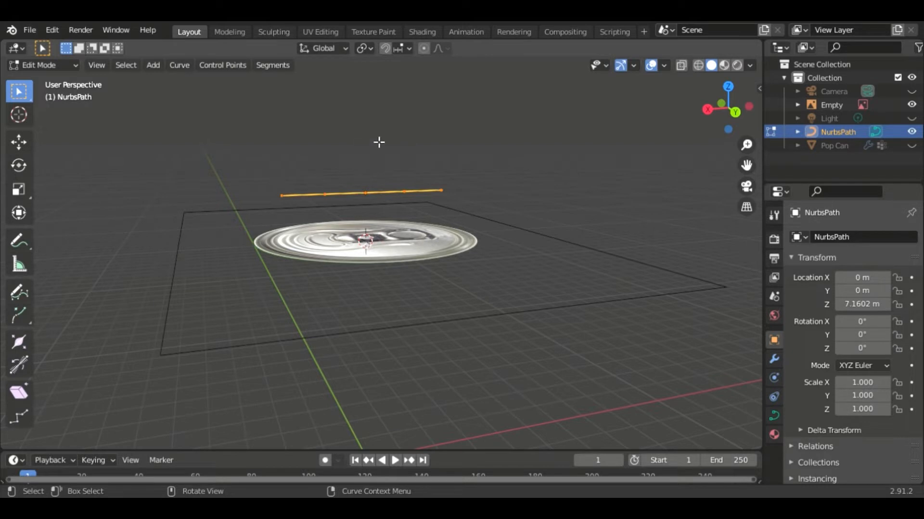
# Move the path's two intermediate control points in opposite vertical directions, bending the curve into an S shape
pyautogui.hotkey('alt', 'a')
pyautogui.click(325, 194)
pyautogui.press('g')
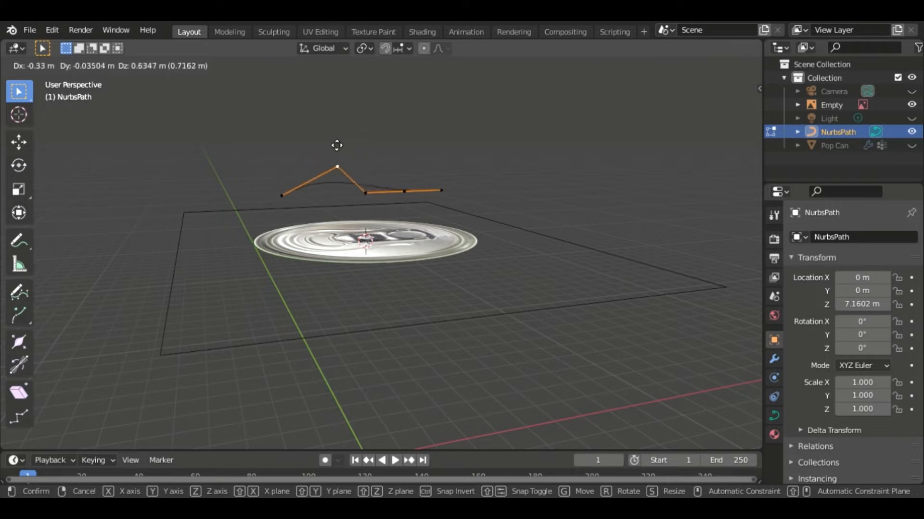
pyautogui.press('Escape')
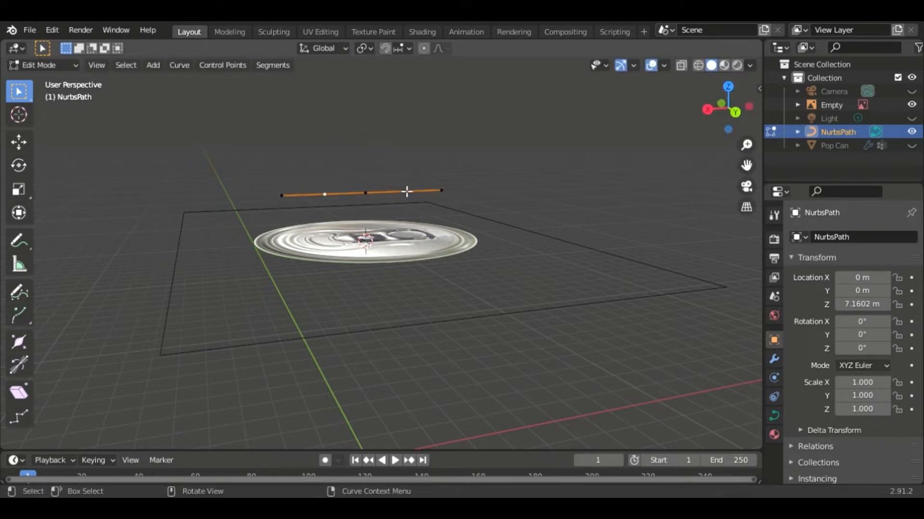
pyautogui.click(408, 196)
pyautogui.press('g')
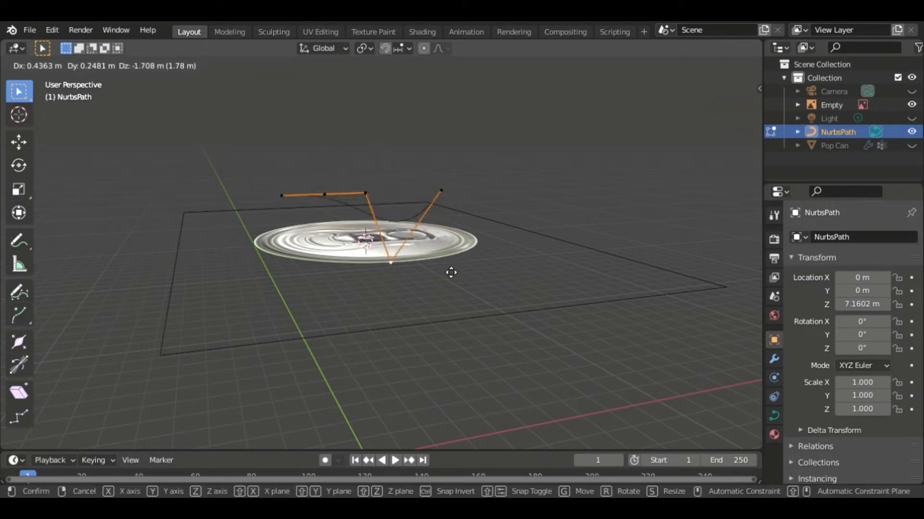
pyautogui.click(441, 264)
pyautogui.click(325, 194)
pyautogui.press('g')
pyautogui.click(317, 145)
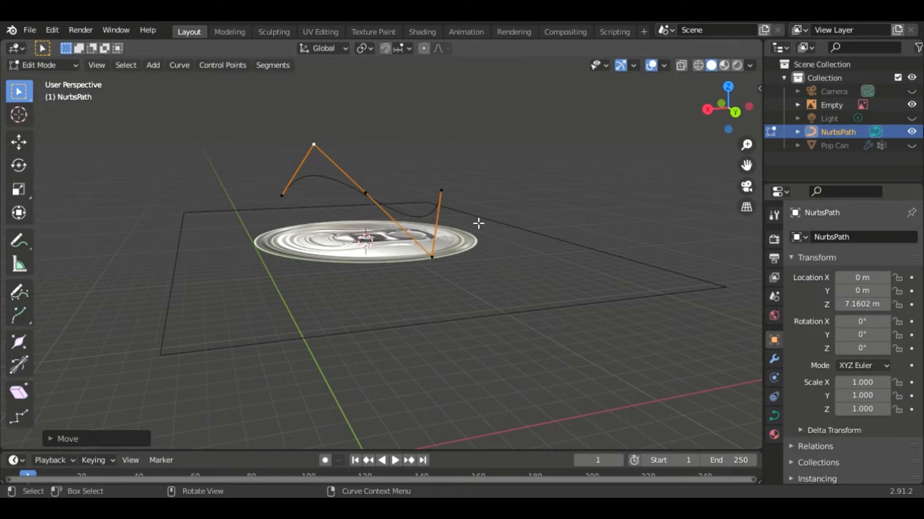
# Extrude three more control points from the path's +X end, sweeping down and around below the lid image
pyautogui.click(286, 201)
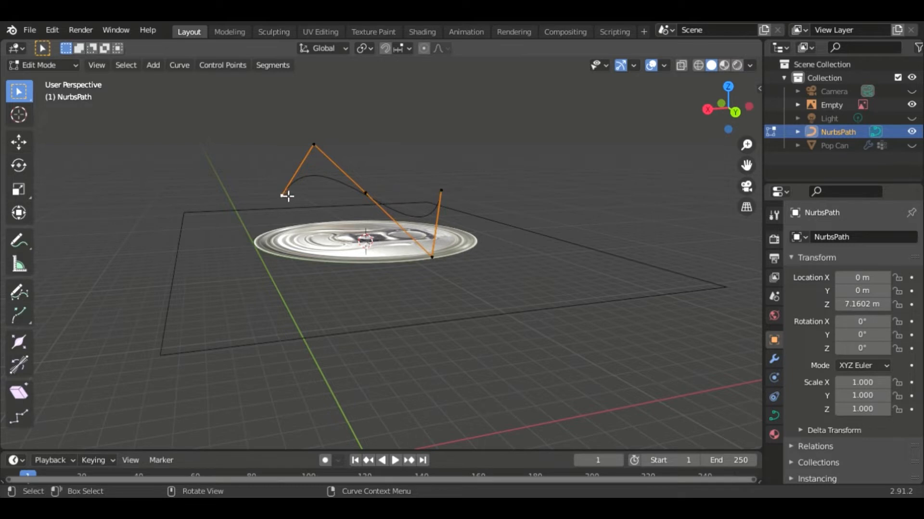
pyautogui.press('e')
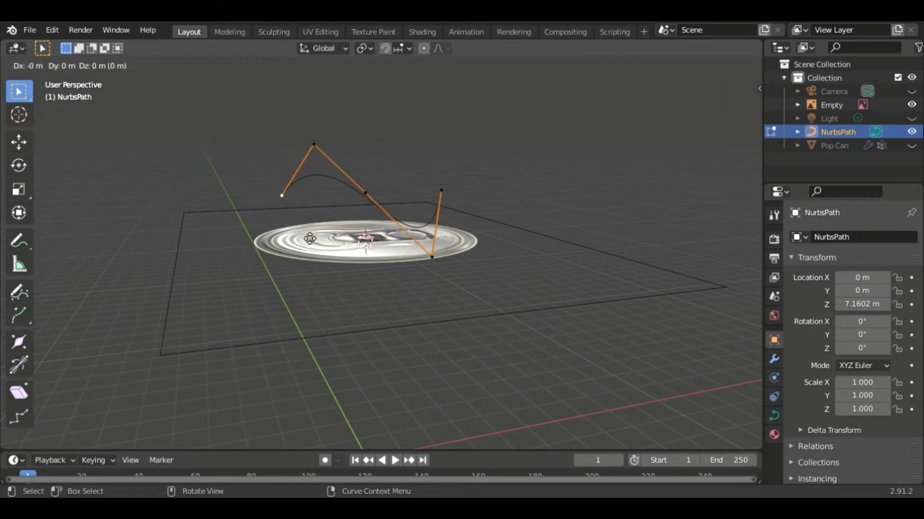
pyautogui.click(341, 327)
pyautogui.press('e')
pyautogui.click(481, 373)
pyautogui.press('e')
pyautogui.click(575, 350)
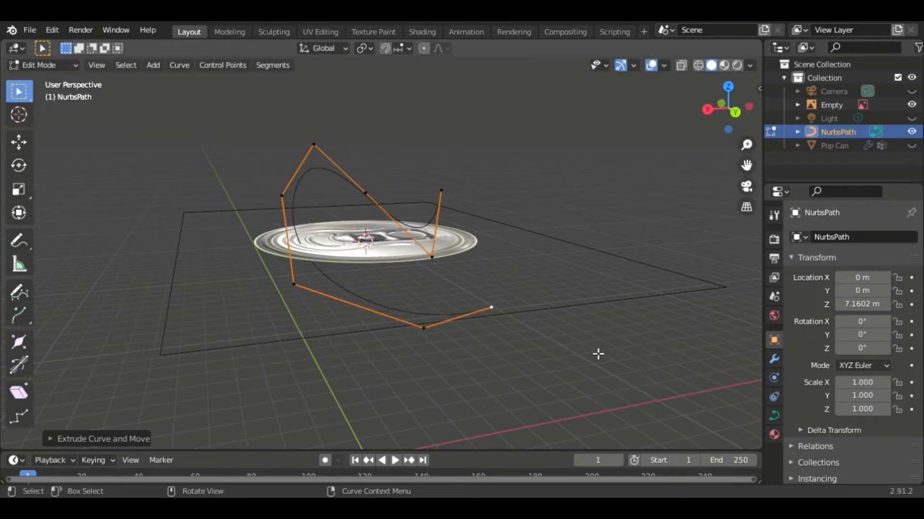
# Undo the path extrusions and the control point moves until the path is straight again
pyautogui.hotkey('ctrl', 'z')
pyautogui.hotkey('ctrl', 'z')
pyautogui.hotkey('ctrl', 'z')
pyautogui.hotkey('ctrl', 'z')
pyautogui.hotkey('ctrl', 'z')
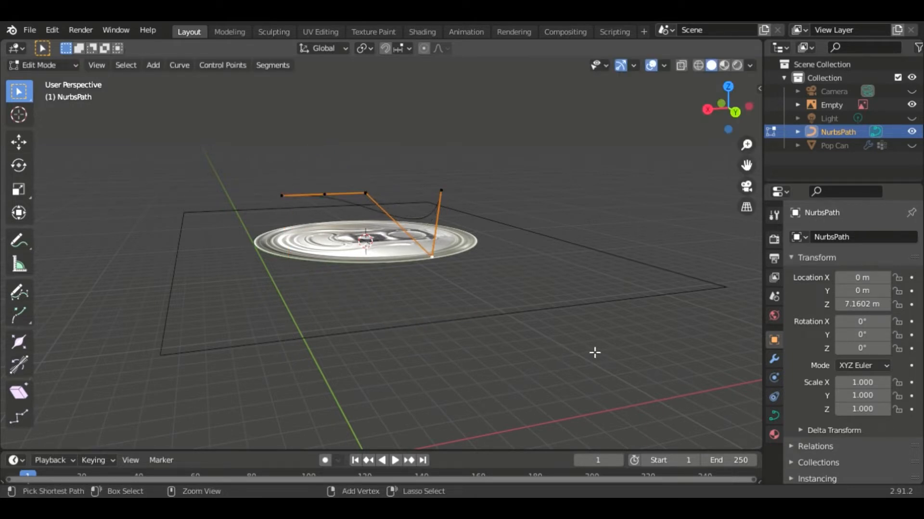
# In top view, move the path's +X end point and its neighbouring point onto the outer +Y edge of the lid's mouth panel
pyautogui.press('KP_7')
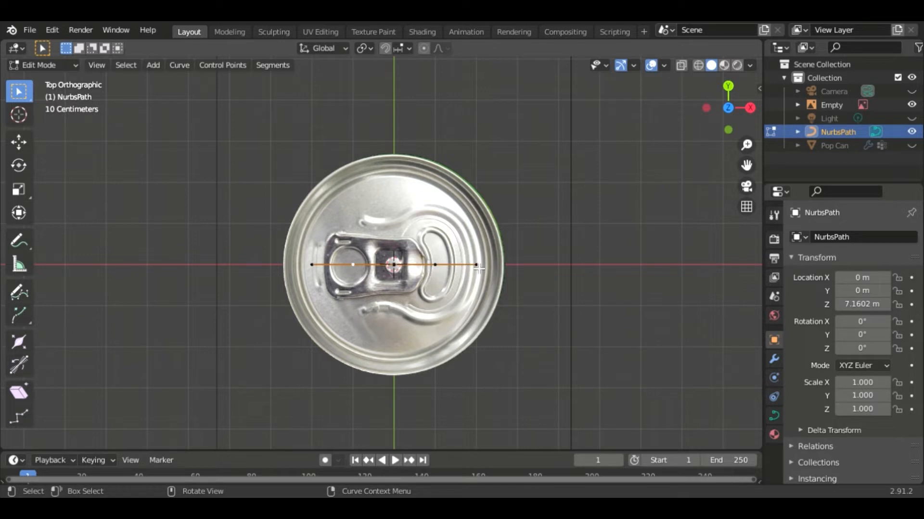
pyautogui.press('g')
pyautogui.click(440, 271)
pyautogui.click(436, 265)
pyautogui.press('g')
pyautogui.click(439, 235)
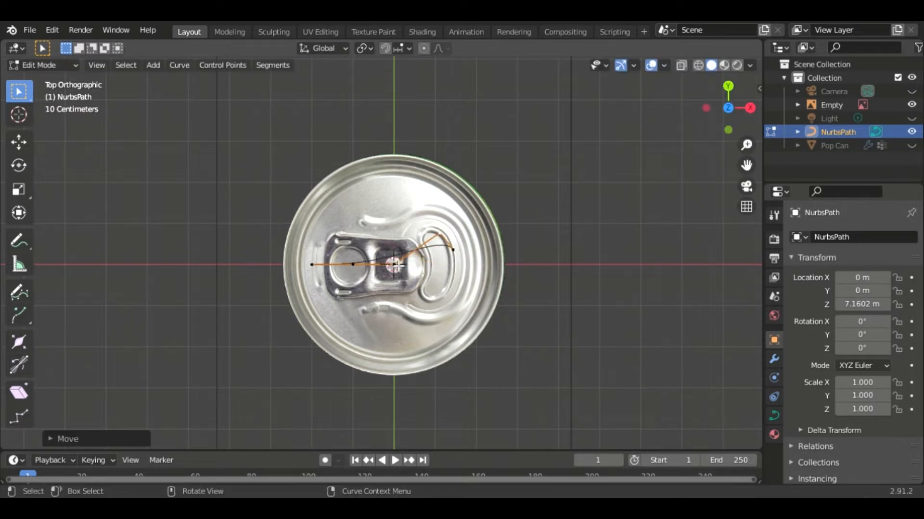
# Move the path's remaining three control points around the +Y end of the mouth panel, ending on its inner side near the tab
pyautogui.click(395, 265)
pyautogui.press('g')
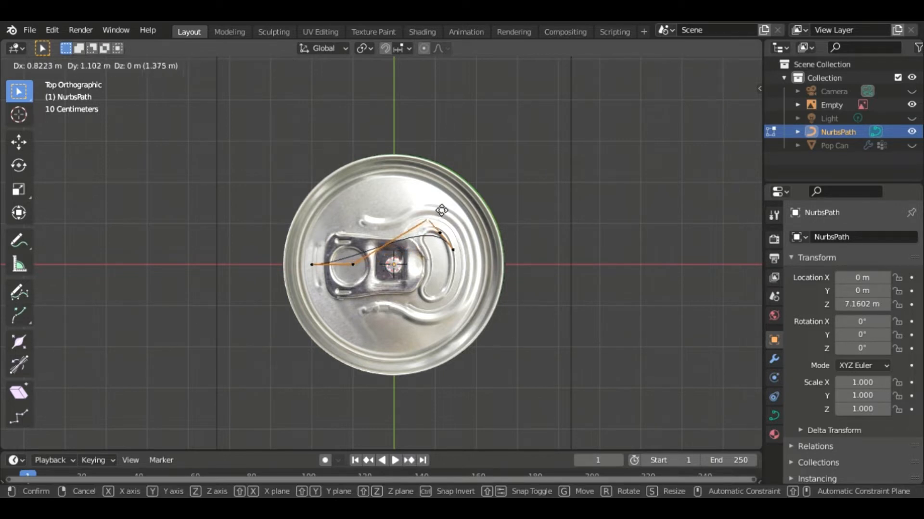
pyautogui.click(445, 199)
pyautogui.click(363, 271)
pyautogui.press('g')
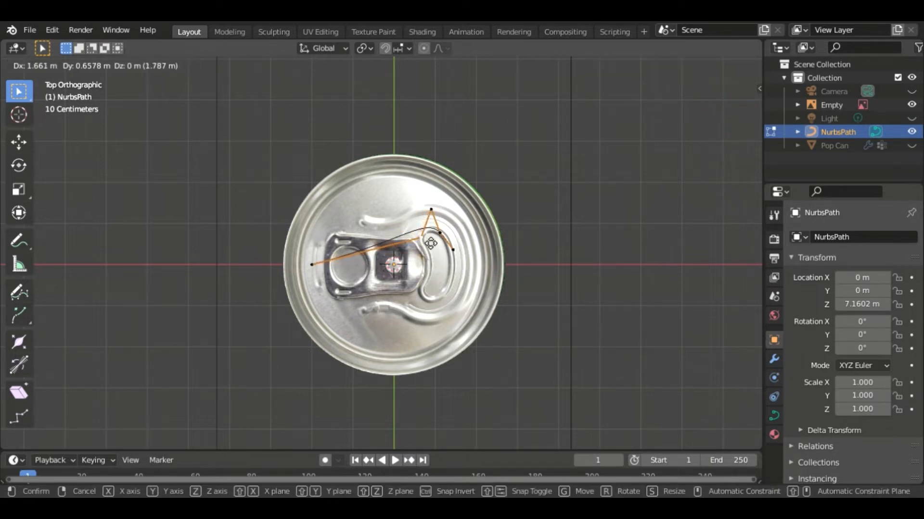
pyautogui.click(414, 233)
pyautogui.click(313, 266)
pyautogui.press('g')
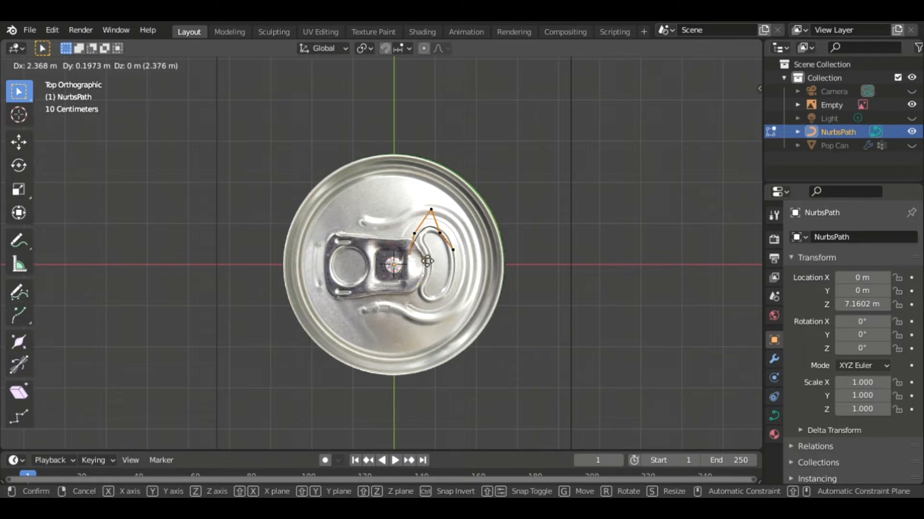
pyautogui.click(436, 259)
# Fine-tune four control points around the +Y end of the mouth panel so the curve follows the panel's outline
pyautogui.click(447, 239)
pyautogui.press('g')
pyautogui.click(454, 235)
pyautogui.click(426, 256)
pyautogui.press('g')
pyautogui.click(433, 257)
pyautogui.click(422, 239)
pyautogui.press('g')
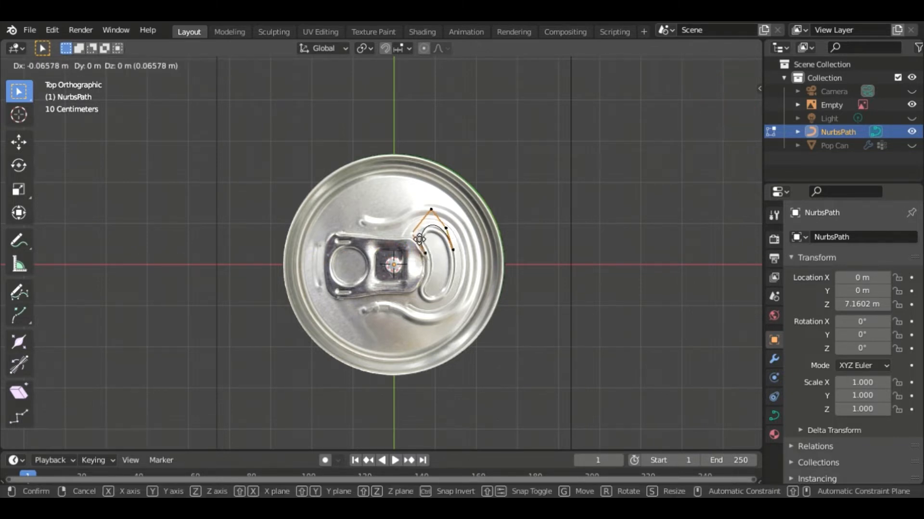
pyautogui.click(414, 236)
pyautogui.click(434, 212)
pyautogui.press('g')
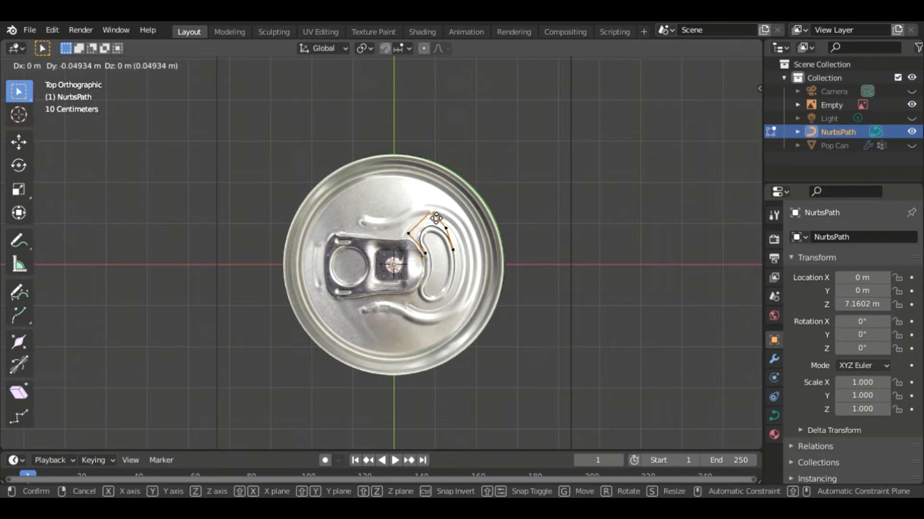
pyautogui.click(432, 214)
# Extrude five points from the path's outer end around the rest of the mouth panel and make the curve cyclic
pyautogui.click(455, 251)
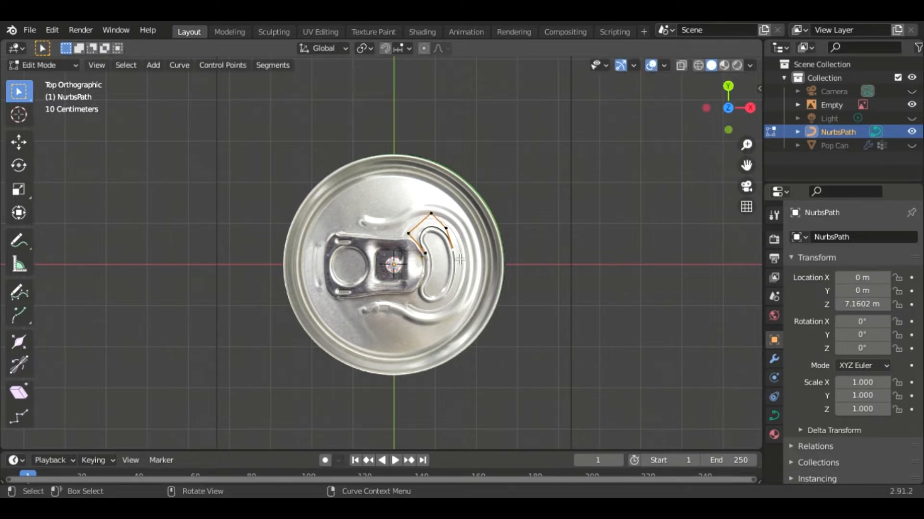
pyautogui.press('e')
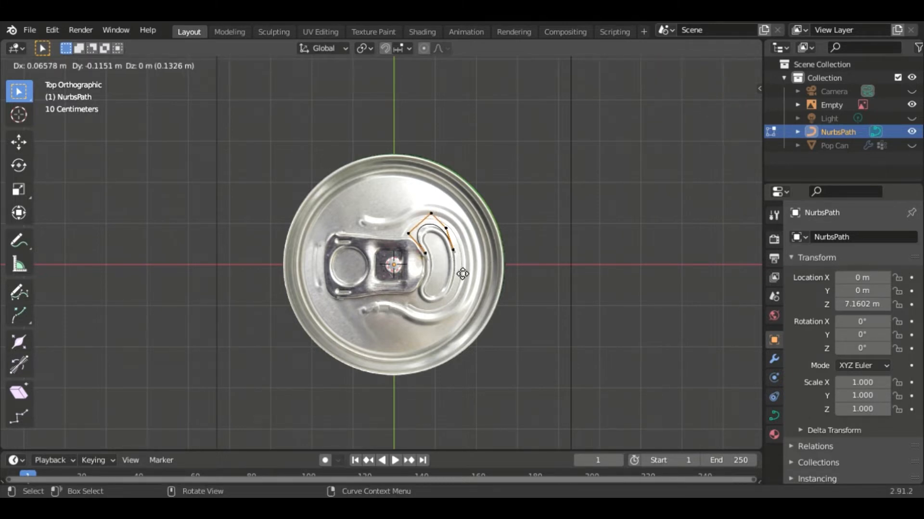
pyautogui.click(456, 274)
pyautogui.press('e')
pyautogui.click(445, 316)
pyautogui.press('e')
pyautogui.click(420, 315)
pyautogui.press('e')
pyautogui.click(429, 280)
pyautogui.press('e')
pyautogui.click(435, 272)
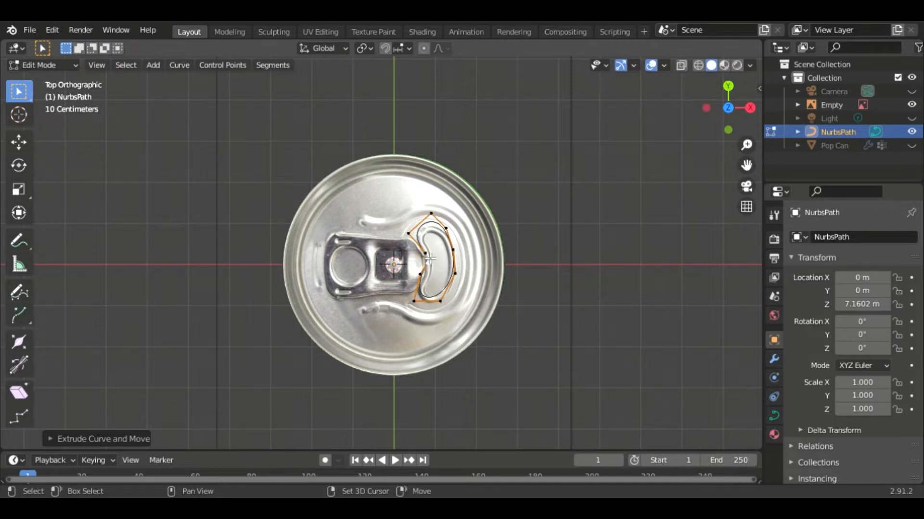
pyautogui.keyDown('shift'); pyautogui.click(431, 260); pyautogui.keyUp('shift')
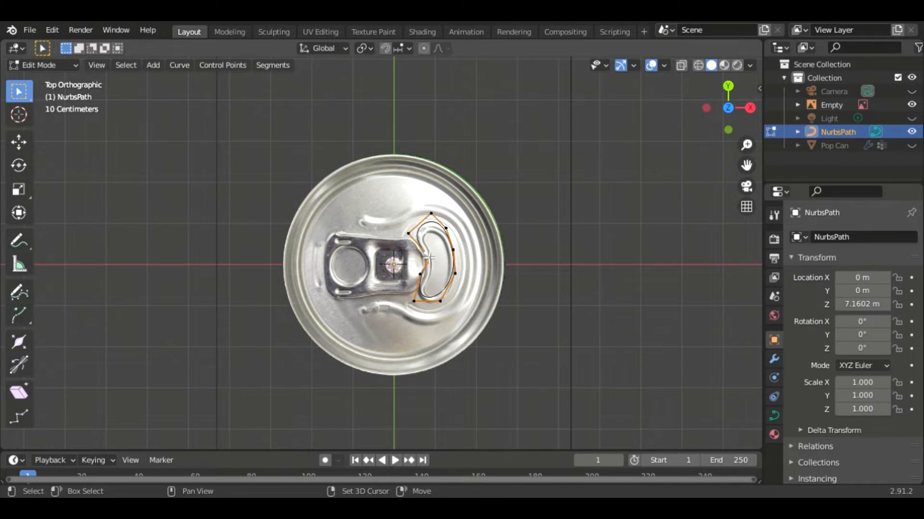
pyautogui.hotkey('alt', 'c')
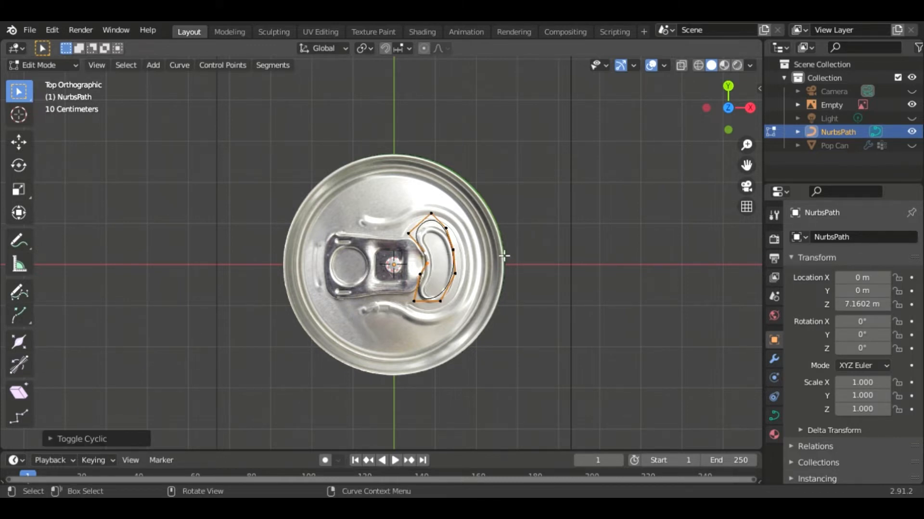
# Shift the four control points along the mouth panel's tab-facing side toward +X to fit the curve to its outline
pyautogui.click(416, 306)
pyautogui.press('g')
pyautogui.click(420, 306)
pyautogui.click(422, 283)
pyautogui.press('g')
pyautogui.click(428, 283)
pyautogui.click(434, 270)
pyautogui.press('g')
pyautogui.click(435, 269)
pyautogui.click(409, 234)
pyautogui.press('g')
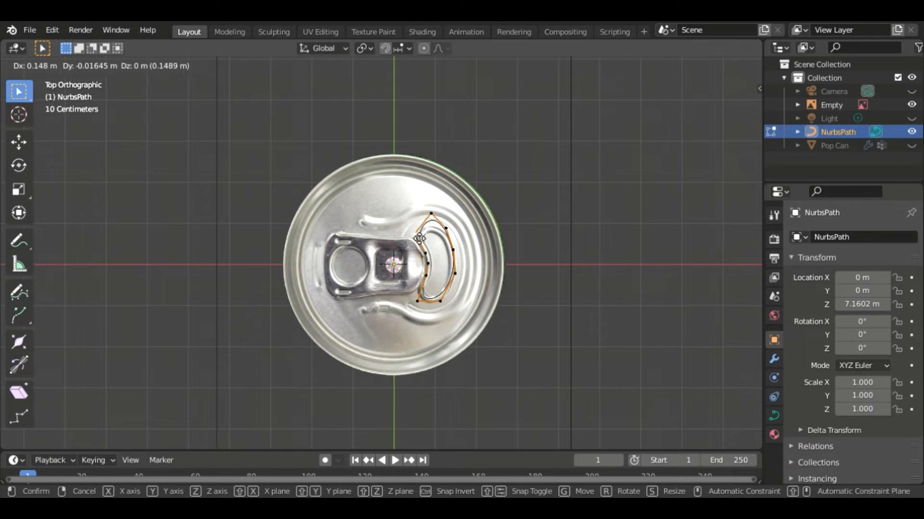
pyautogui.click(419, 234)
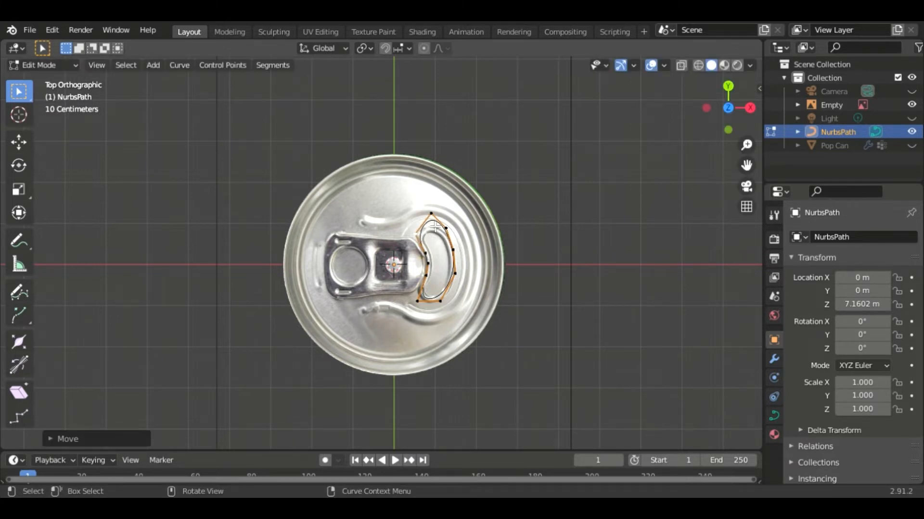
# Lower the control points at the mouth panel's +Y tip toward the panel so the curve hugs its rounded end
pyautogui.click(432, 215)
pyautogui.press('g')
pyautogui.click(433, 224)
pyautogui.press('g')
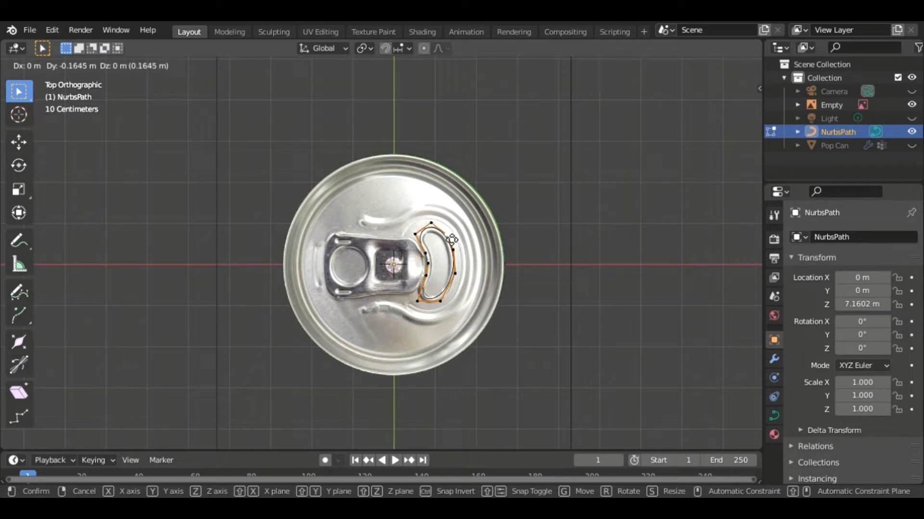
pyautogui.click(442, 227)
pyautogui.click(440, 225)
pyautogui.press('g')
pyautogui.click(432, 227)
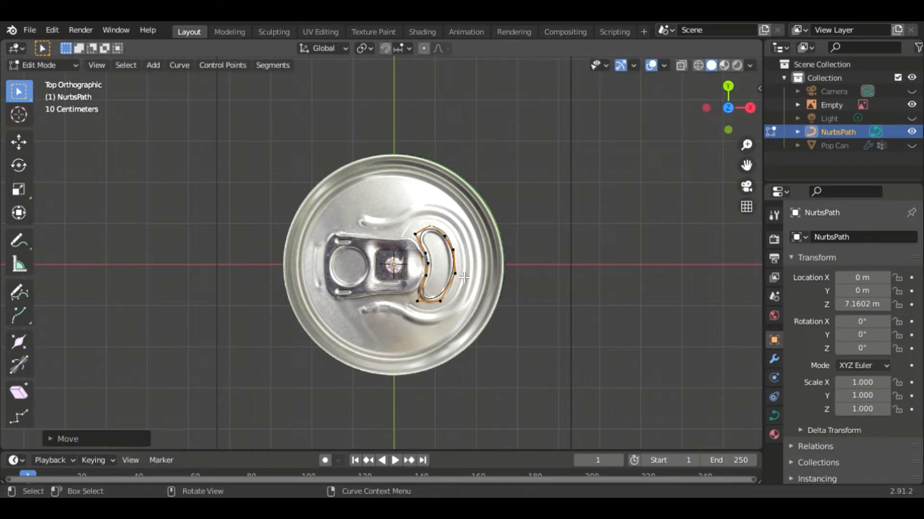
# Nudge the control points around the mouth panel's -Y end, plus one on its outer +Y side, to follow the panel's outline
pyautogui.click(444, 305)
pyautogui.press('g')
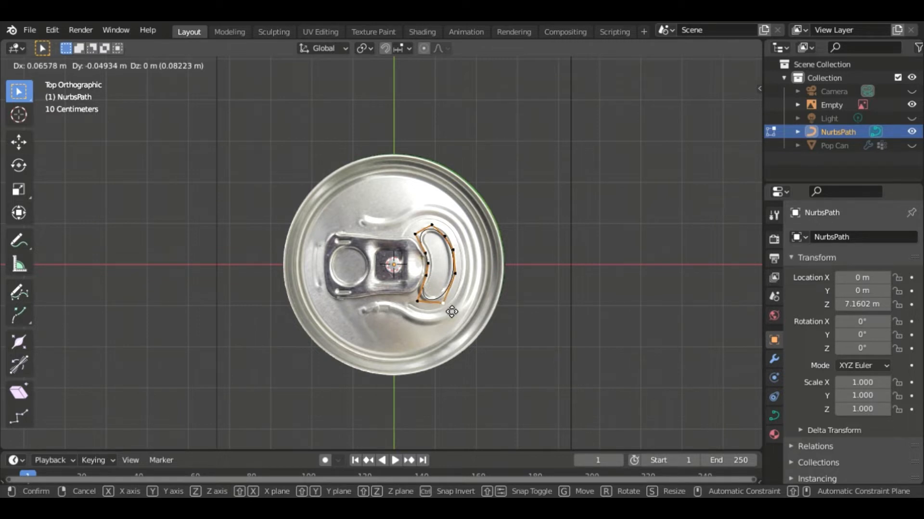
pyautogui.click(452, 312)
pyautogui.press('g')
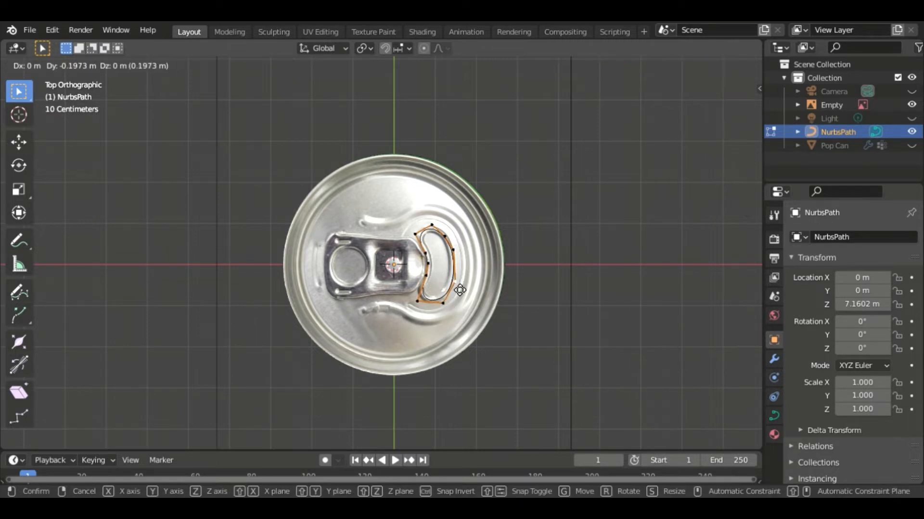
pyautogui.click(445, 298)
pyautogui.click(424, 306)
pyautogui.press('g')
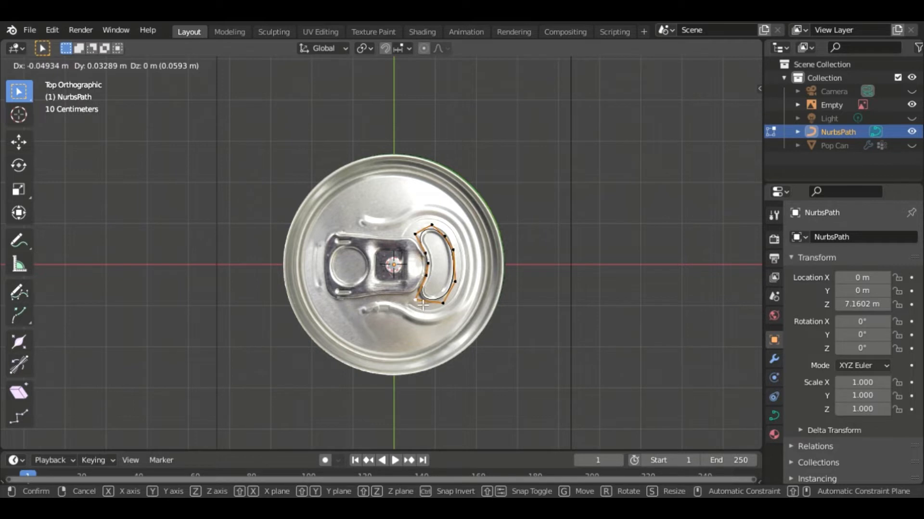
pyautogui.click(426, 294)
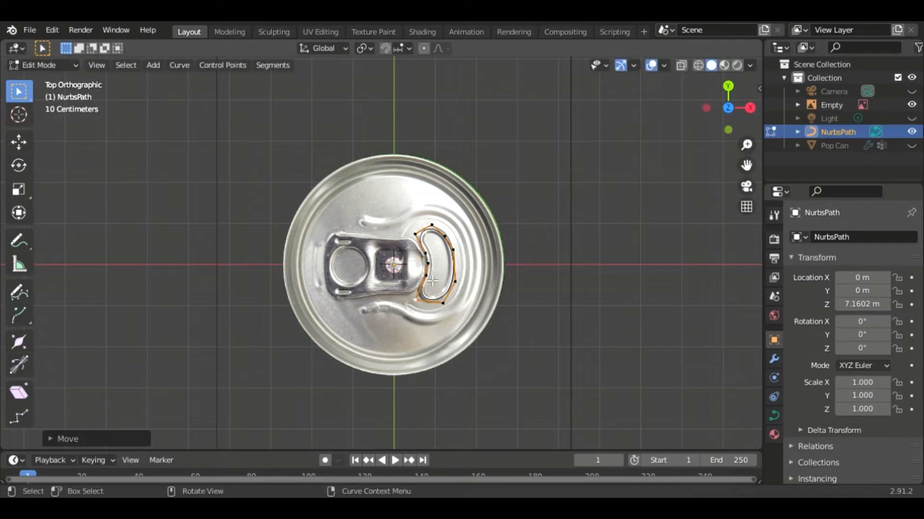
pyautogui.click(447, 239)
pyautogui.press('g')
pyautogui.click(452, 243)
# Open the path's curve data settings at its Geometry section with the Bevel options
pyautogui.moveTo(605, 311); pyautogui.dragTo(425, 248, button='middle')
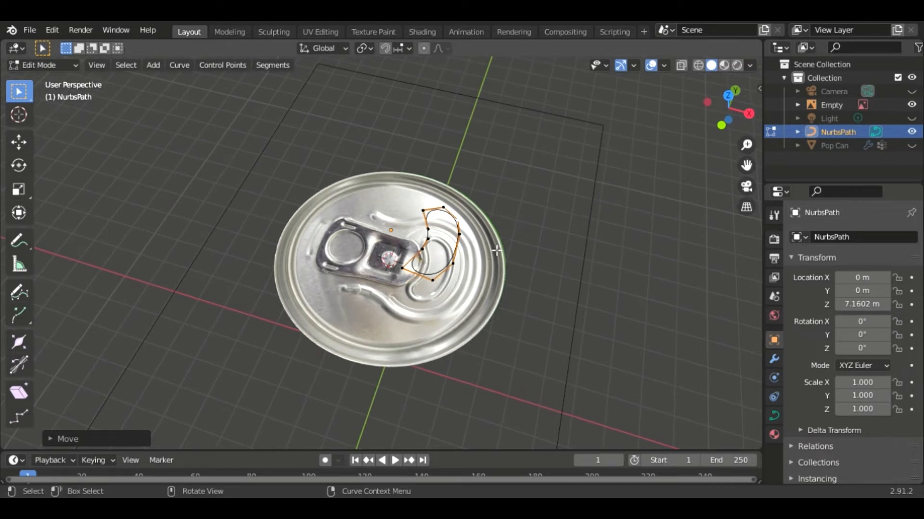
pyautogui.click(774, 412)
pyautogui.scroll(-3, 875, 284)
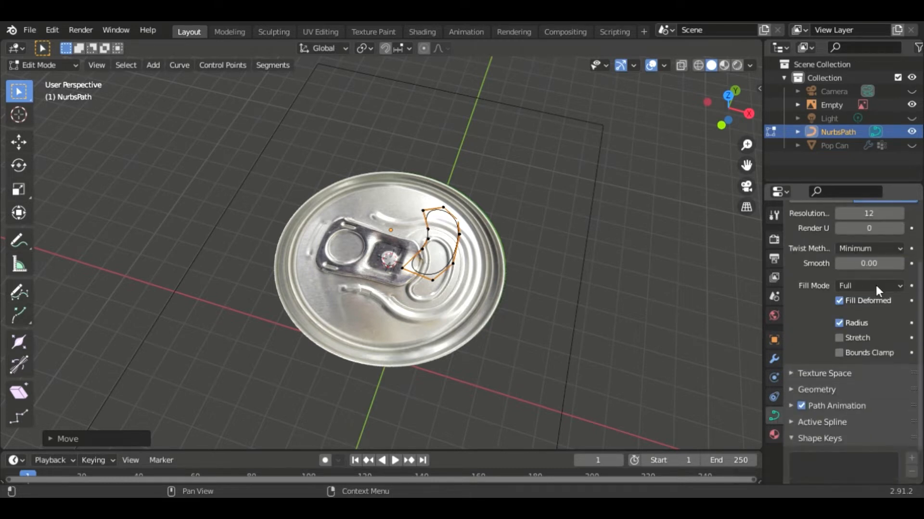
pyautogui.scroll(-2, 875, 286)
pyautogui.click(800, 347)
pyautogui.scroll(-4, 818, 342)
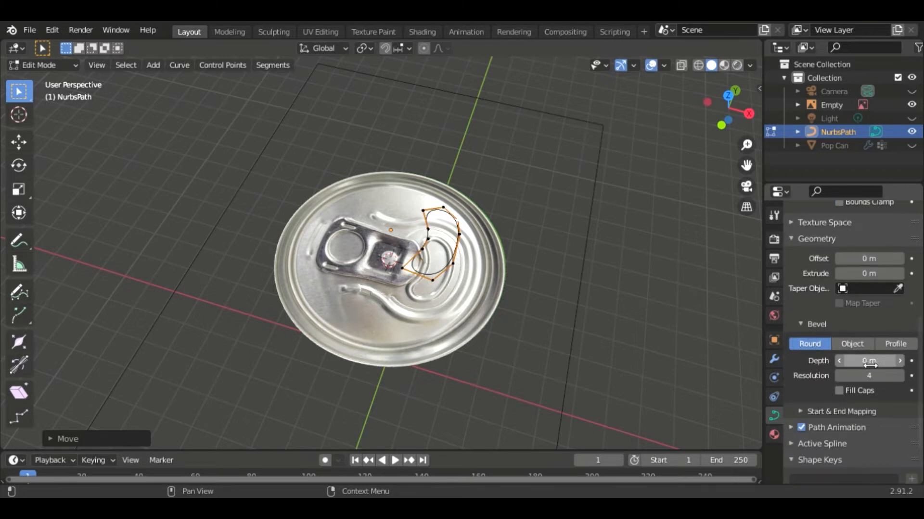
# Try extruding the curve by 0.34 m, and reset the extrusion to 0 m
pyautogui.moveTo(869, 273)
pyautogui.mouseDown()
pyautogui.moveTo(922, 273)
pyautogui.moveTo(880, 273)
pyautogui.mouseUp()
pyautogui.click(871, 276)
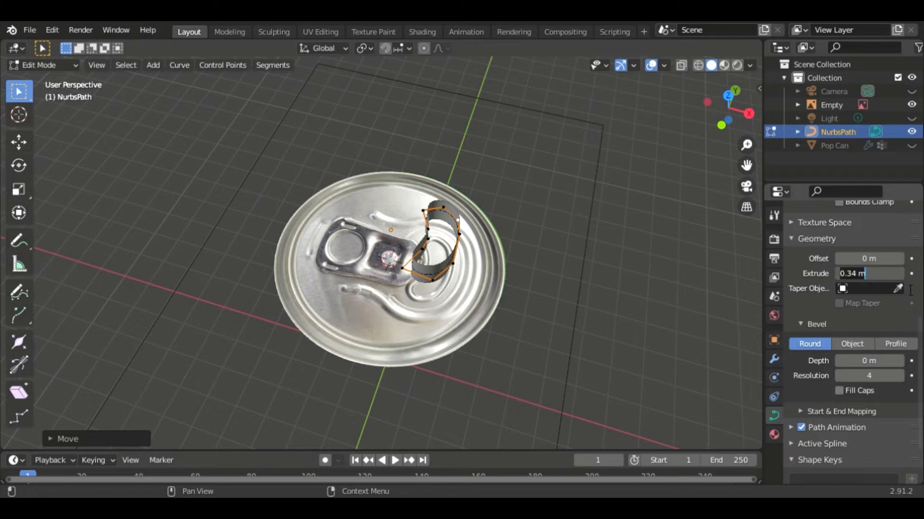
pyautogui.write('0')
pyautogui.press('Return')
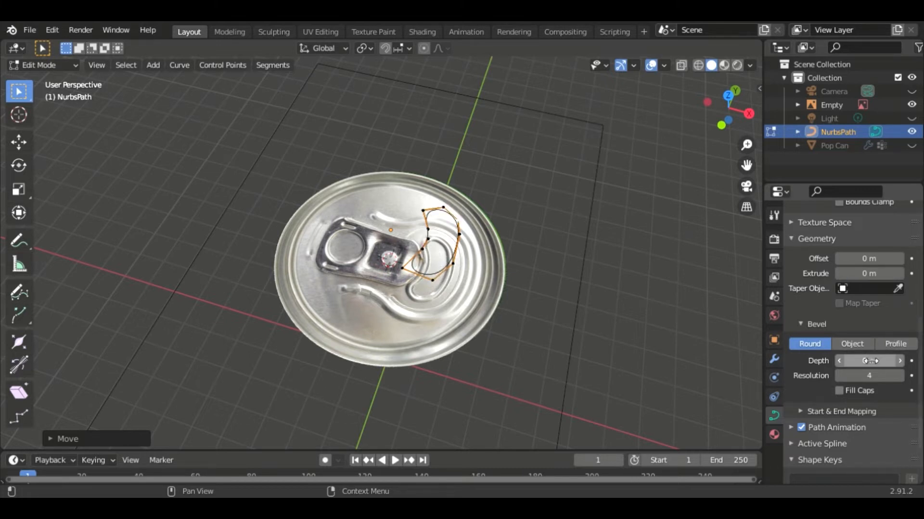
# Give the mouth panel curve a round bevel with a depth of 0.08 m and a resolution of 1
pyautogui.moveTo(869, 361); pyautogui.dragTo(875, 360)
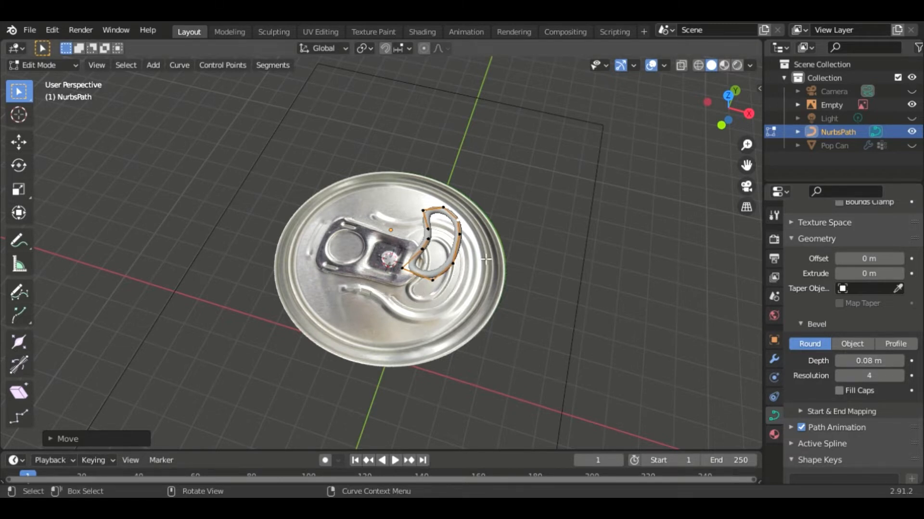
pyautogui.click(871, 376)
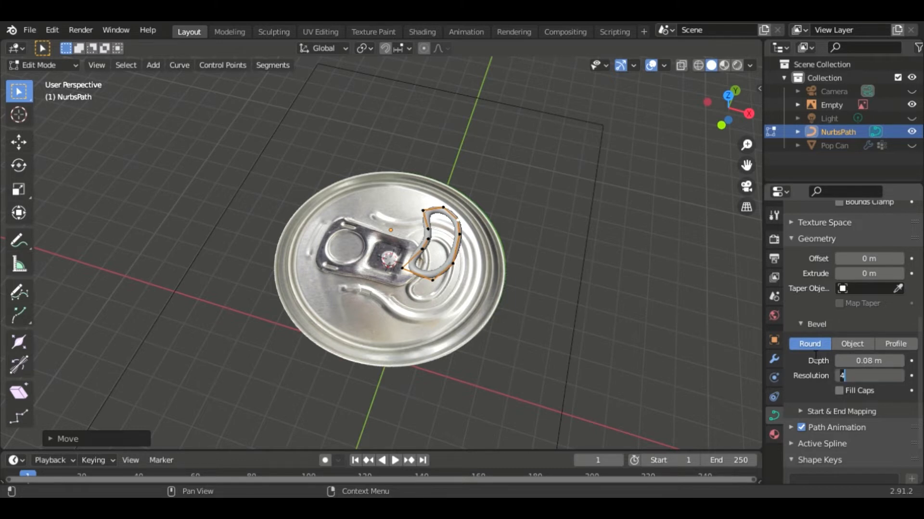
pyautogui.write('1')
pyautogui.press('Return')
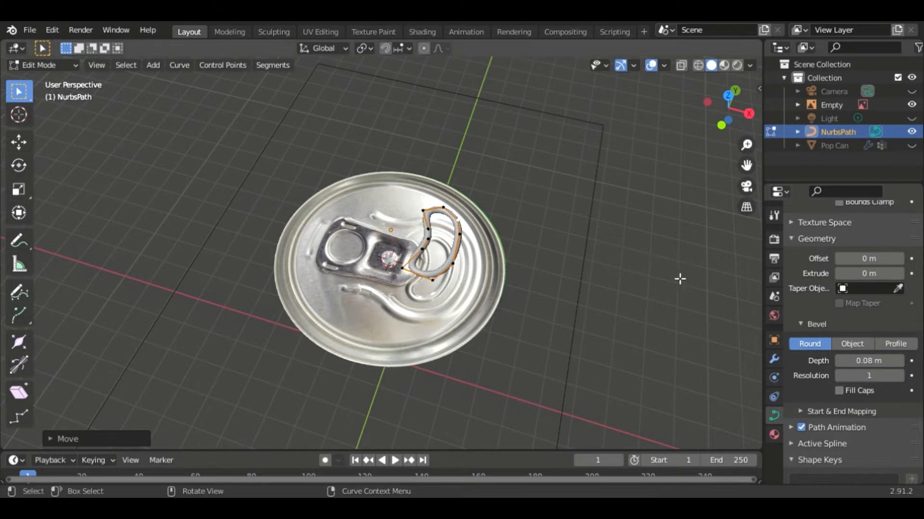
# Return to Object Mode, with the reference image Empty hidden and the Pop Can object shown
pyautogui.press('Tab')
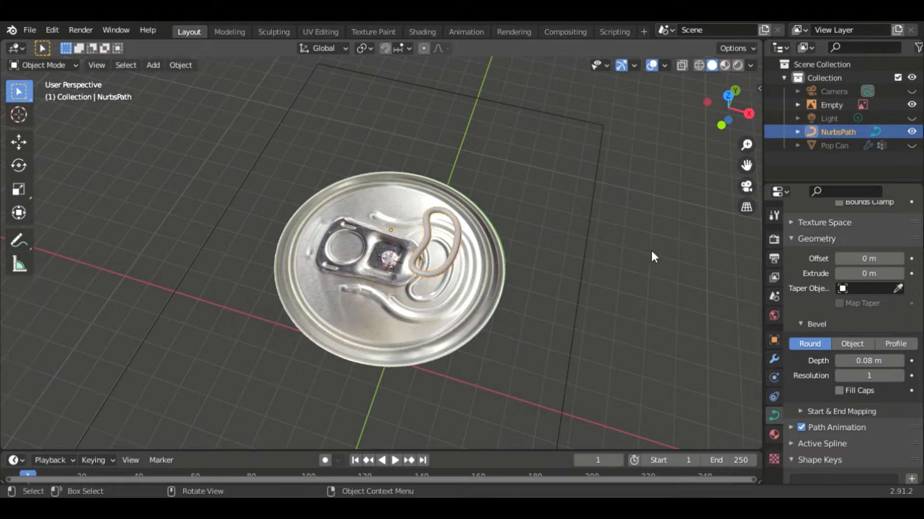
pyautogui.click(911, 105)
pyautogui.click(911, 145)
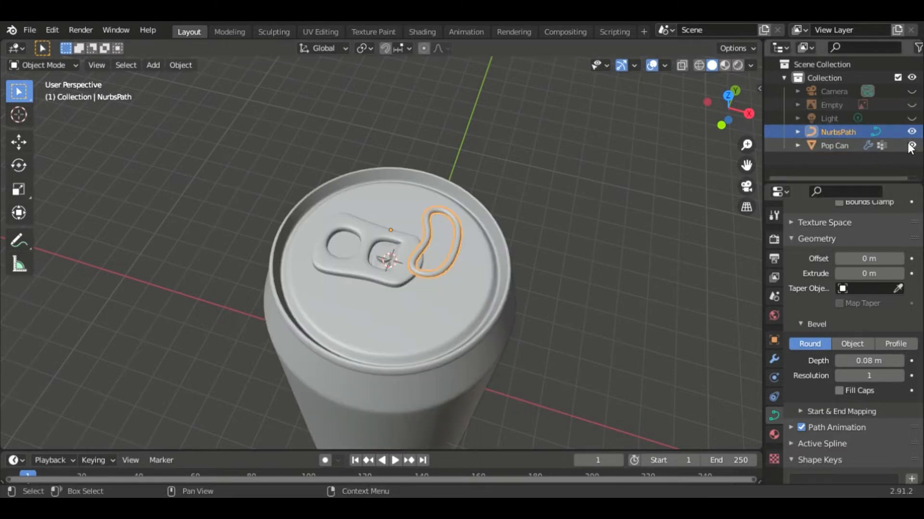
# Convert the bevelled mouth panel path to a mesh
pyautogui.scroll(2, 480, 242)
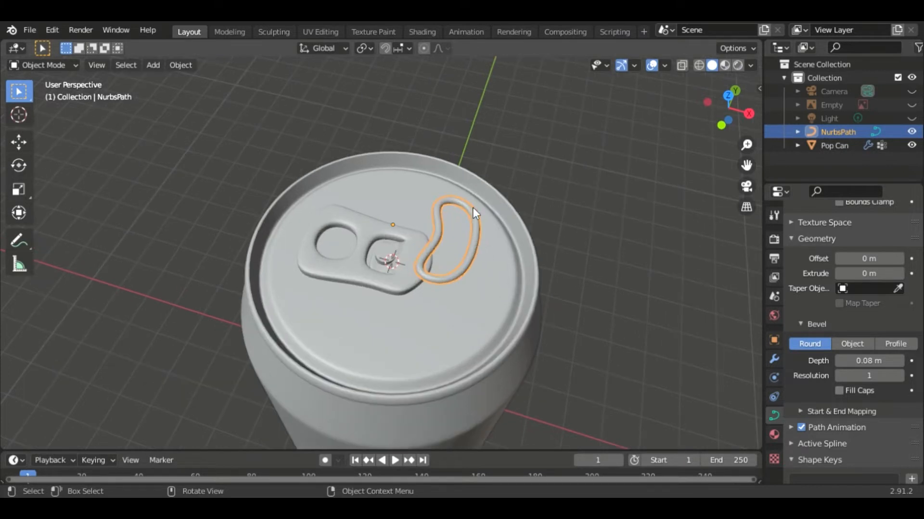
pyautogui.rightClick(475, 241)
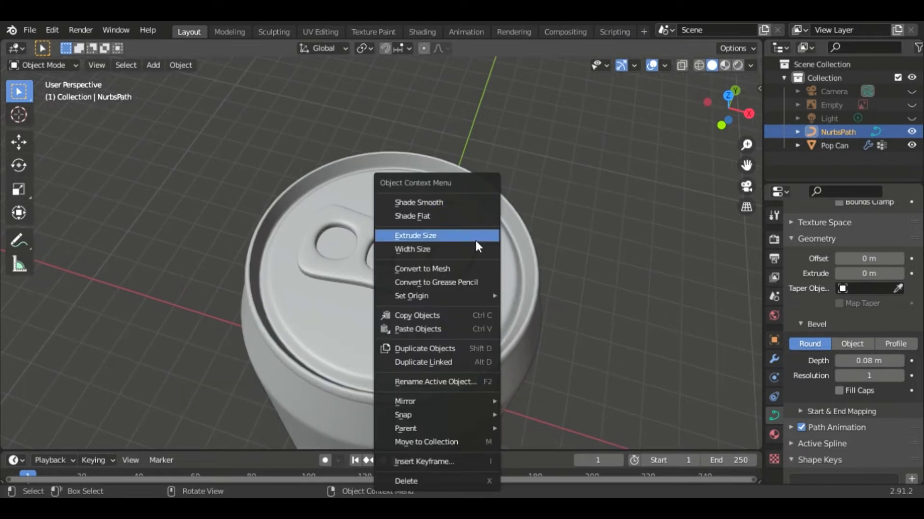
pyautogui.click(447, 269)
# Set the Pop Can's subdivision levels to 1 for both viewport and render, and apply the modifier
pyautogui.click(494, 332)
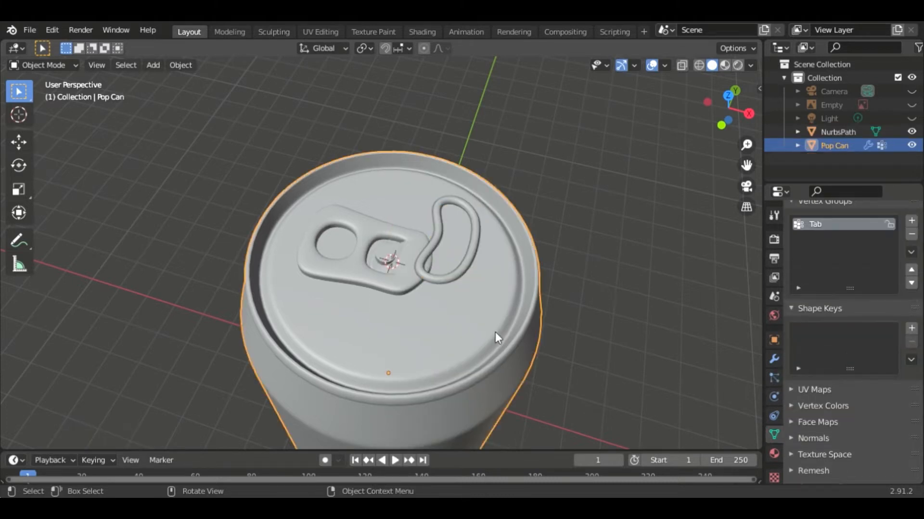
pyautogui.click(774, 359)
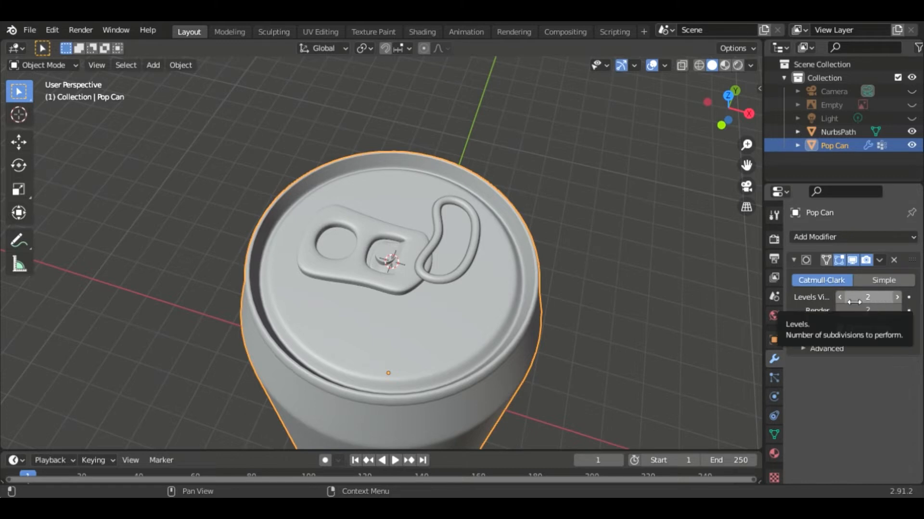
pyautogui.click(840, 297)
pyautogui.click(839, 311)
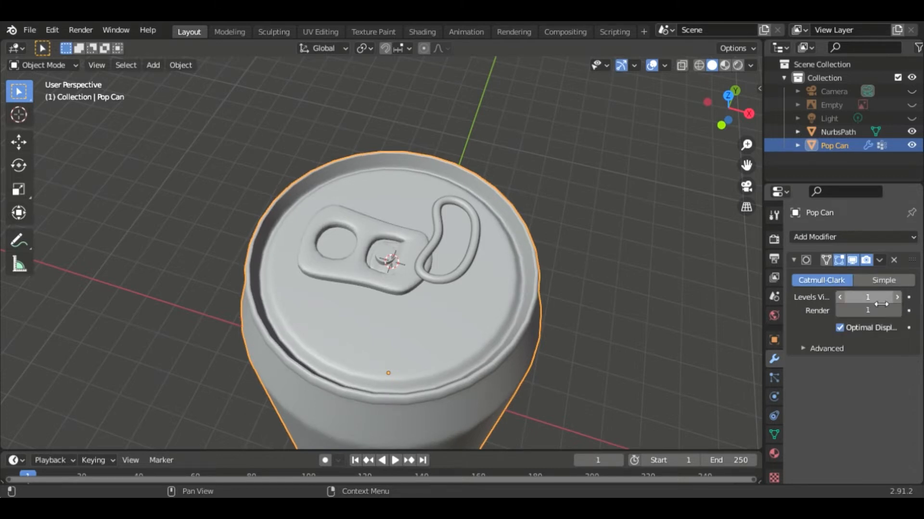
pyautogui.click(880, 262)
pyautogui.click(840, 277)
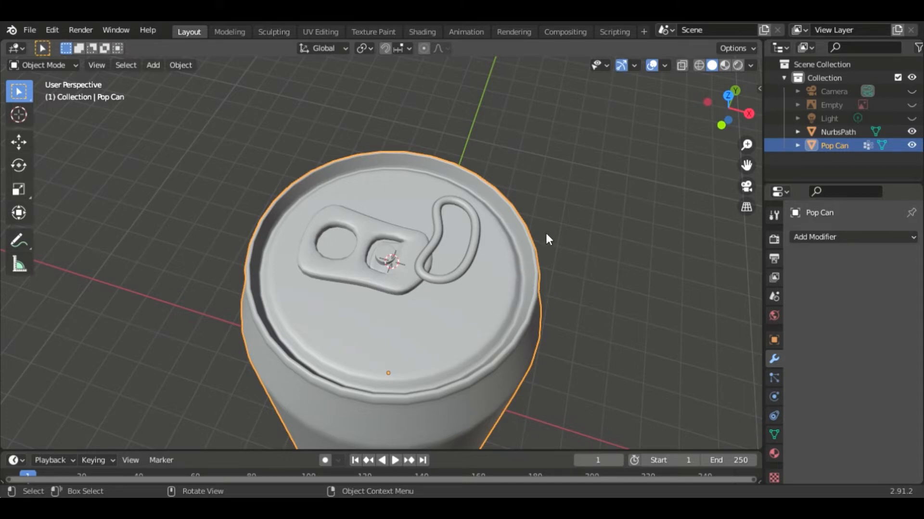
# Lower the mouth panel ring about 1.23 m along the Z axis so it sits in the lid's surface
pyautogui.moveTo(568, 204); pyautogui.dragTo(641, 268, button='middle')
pyautogui.click(470, 236)
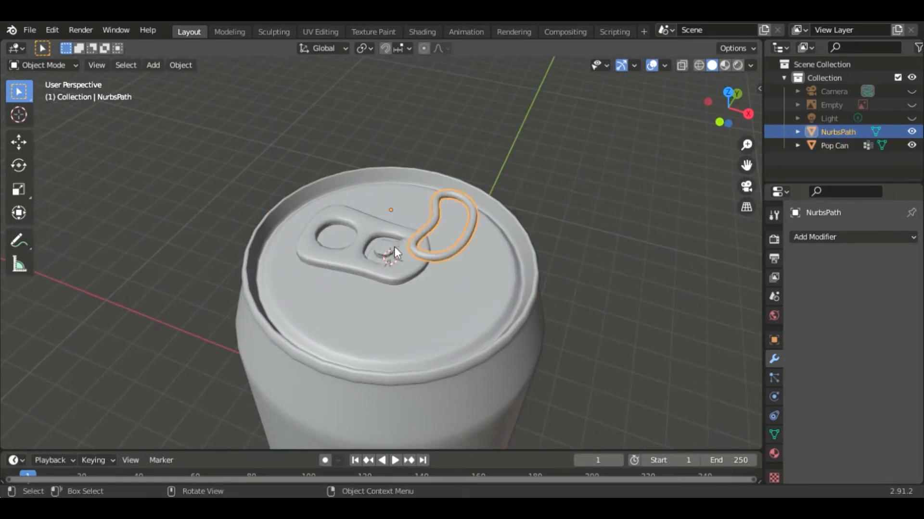
pyautogui.press('g')
pyautogui.press('z')
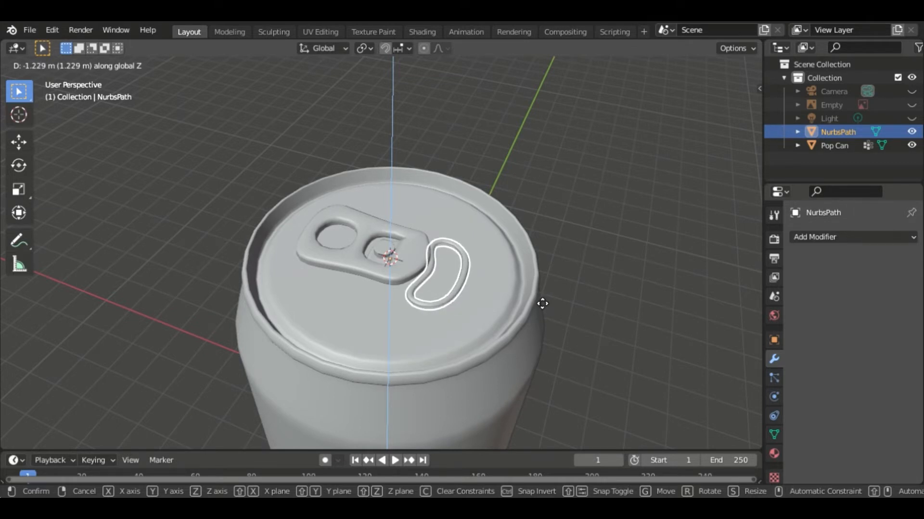
pyautogui.click(542, 304)
# Move the mouth panel ring about 0.14 m along the X axis, clear of the pull tab
pyautogui.scroll(6, 510, 279)
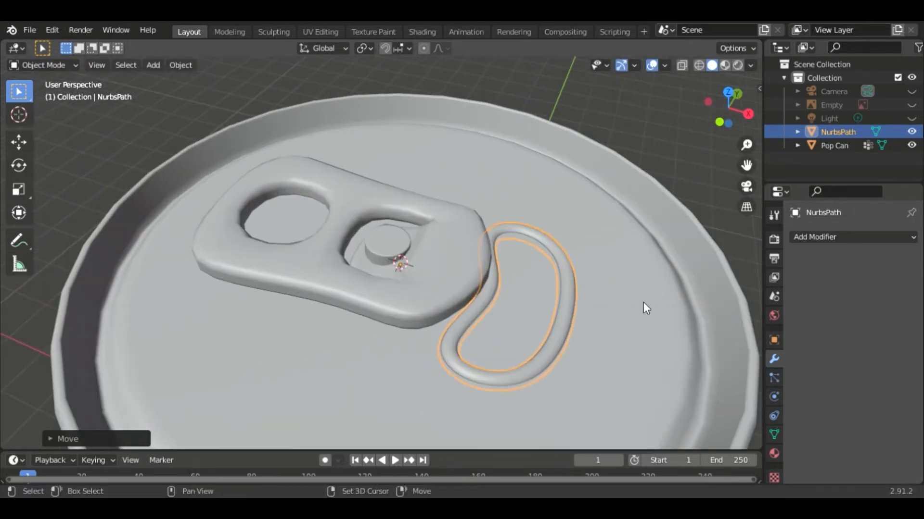
pyautogui.keyDown('shift'); pyautogui.moveTo(622, 284); pyautogui.dragTo(619, 278, button='middle'); pyautogui.keyUp('shift')
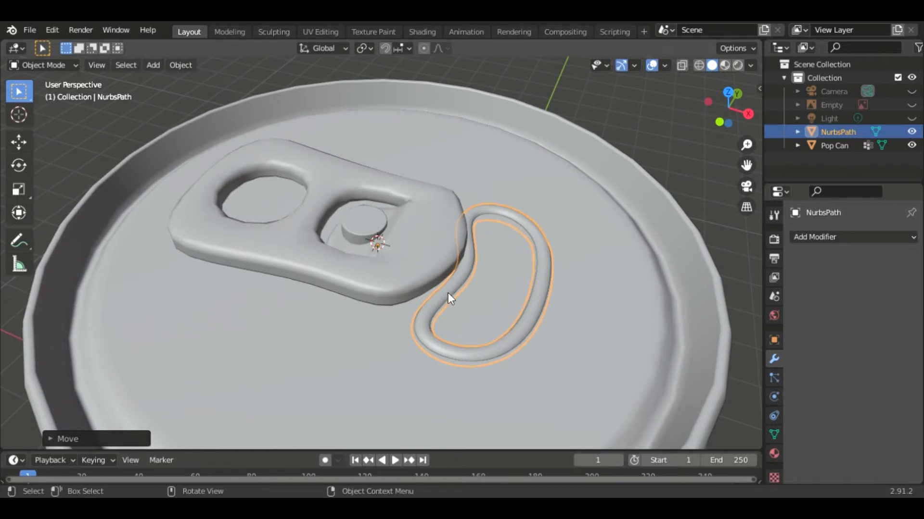
pyautogui.press('g')
pyautogui.press('x')
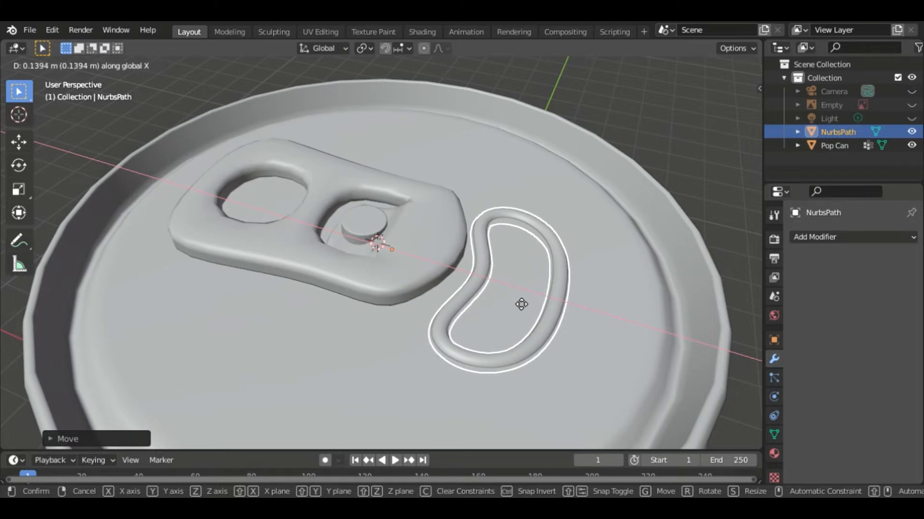
pyautogui.click(520, 304)
# Add a Boolean modifier to the Pop Can object
pyautogui.moveTo(657, 163); pyautogui.dragTo(619, 191, button='middle')
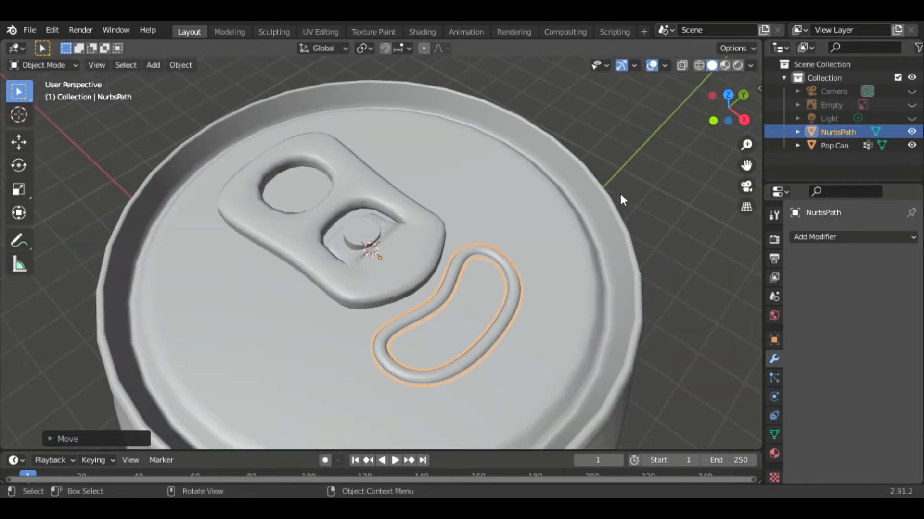
pyautogui.moveTo(624, 255); pyautogui.dragTo(528, 226, button='middle')
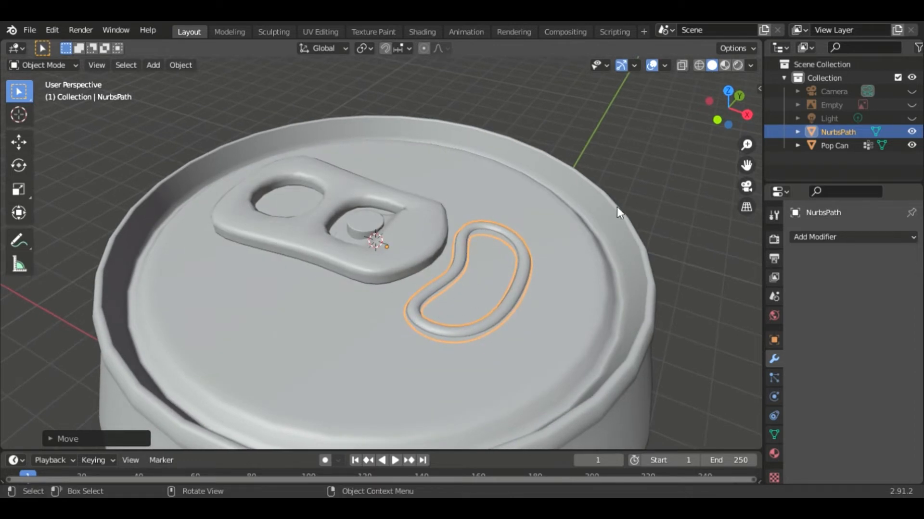
pyautogui.click(835, 146)
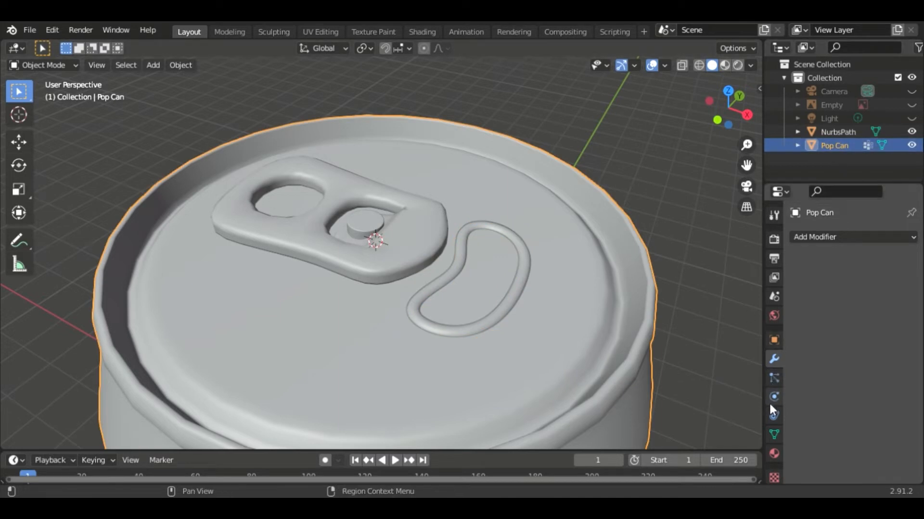
pyautogui.click(831, 236)
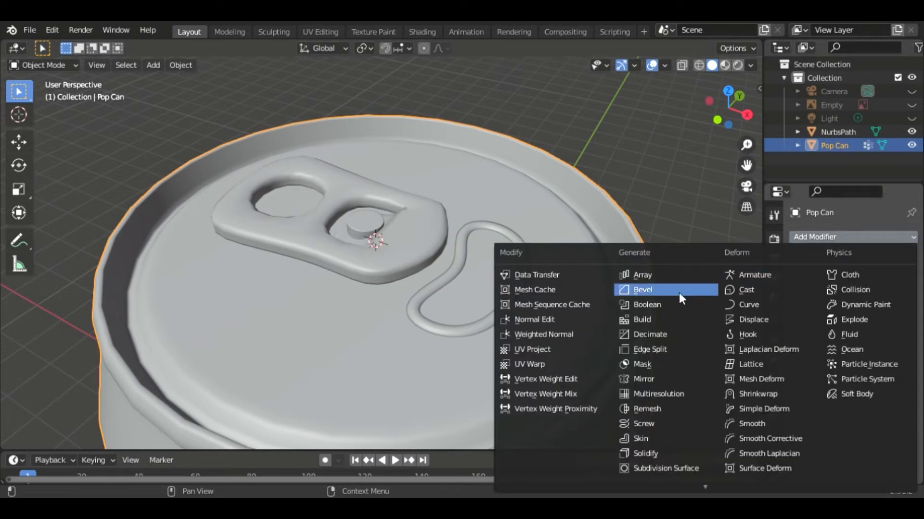
pyautogui.click(650, 304)
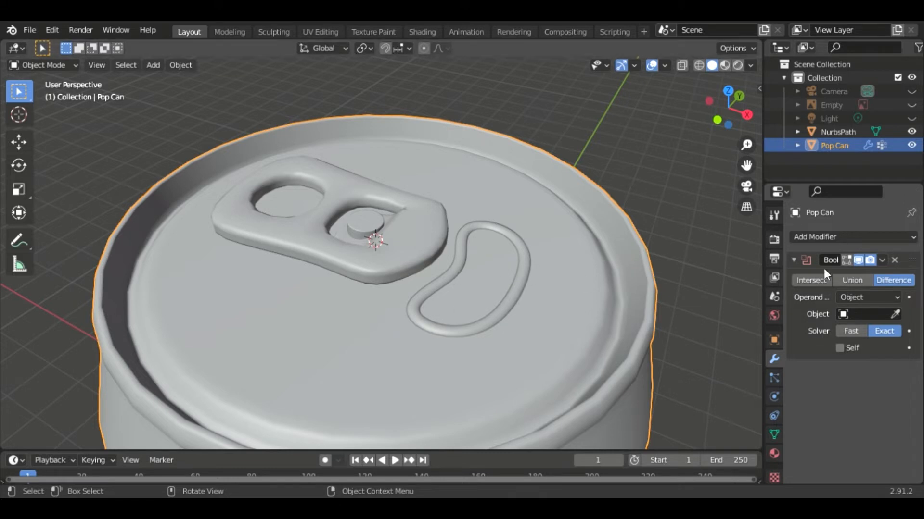
# Set the Boolean to Union with NurbsPath as its object, and hide the original NurbsPath mesh
pyautogui.click(856, 279)
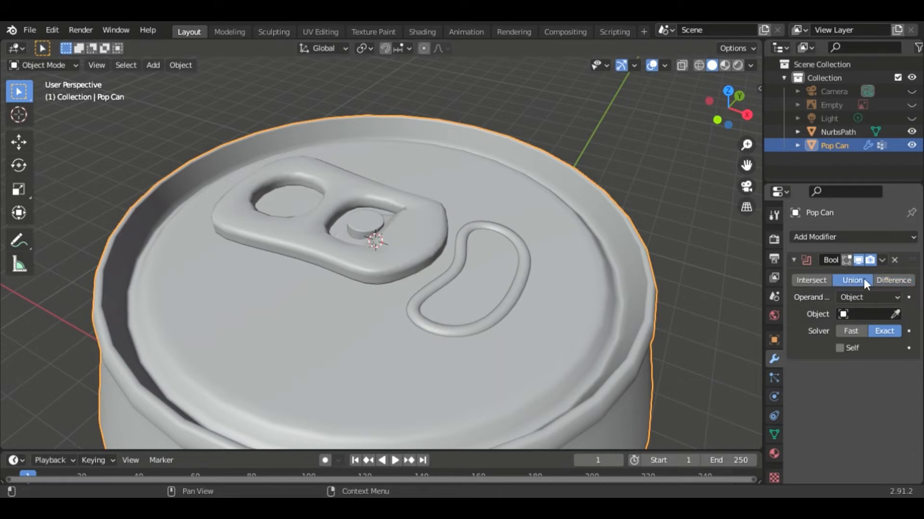
pyautogui.click(896, 316)
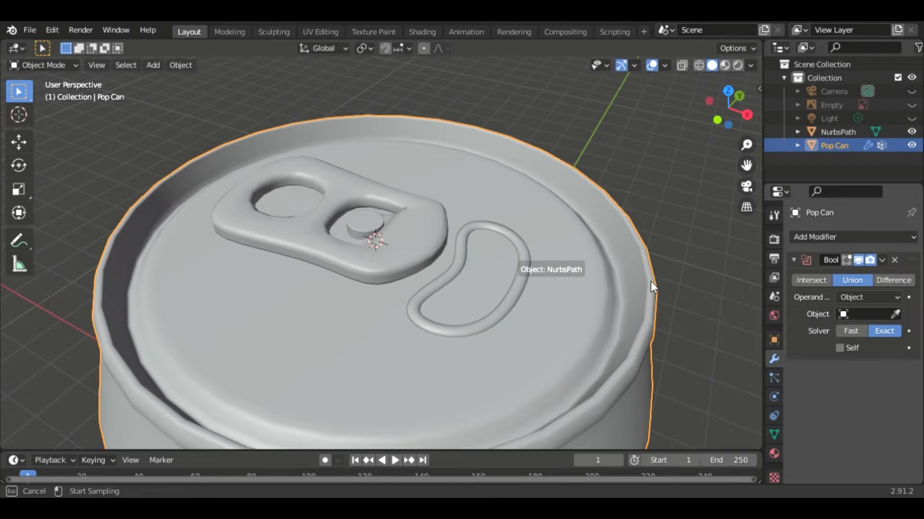
pyautogui.click(677, 262)
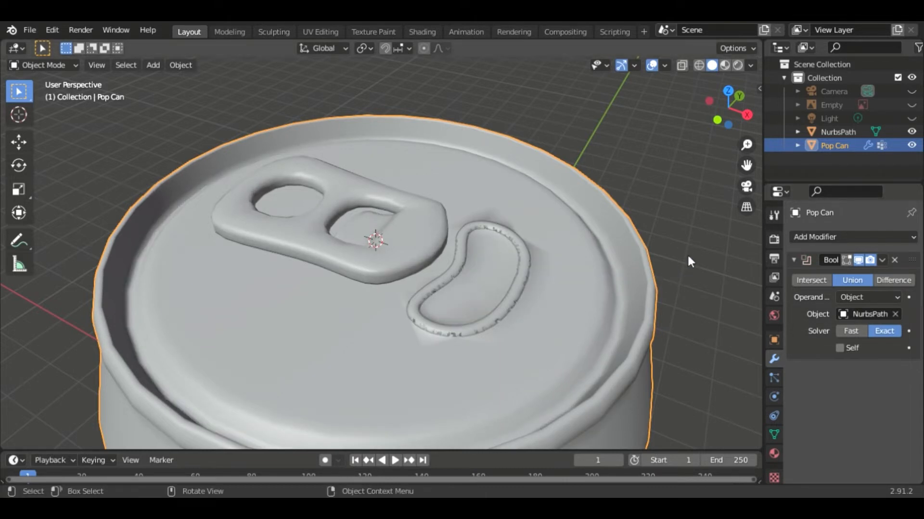
pyautogui.moveTo(685, 260); pyautogui.dragTo(501, 264, button='middle')
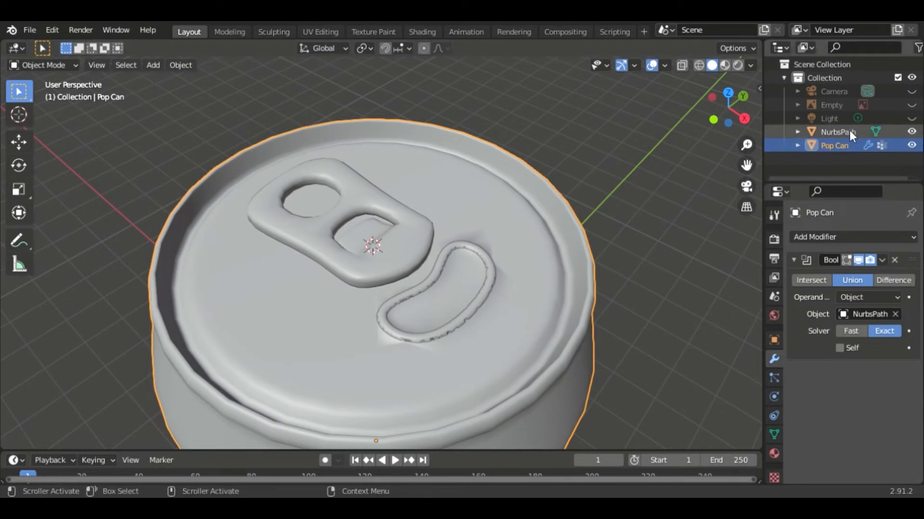
pyautogui.click(911, 132)
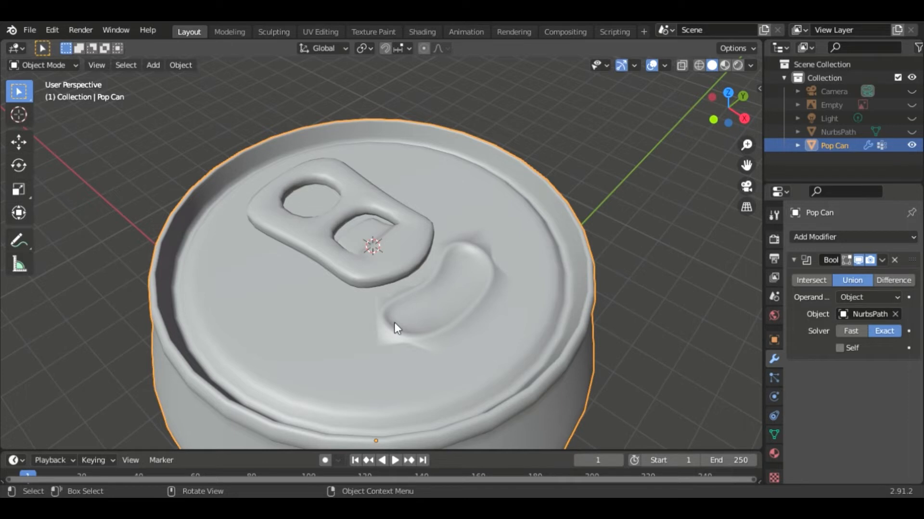
# Apply the Union Boolean modifier on the Pop Can object
pyautogui.moveTo(629, 288); pyautogui.dragTo(481, 296, button='middle')
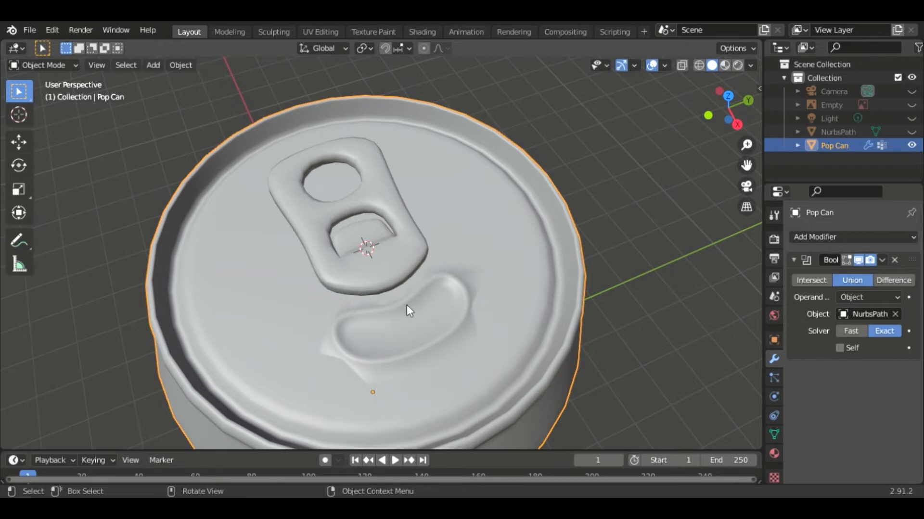
pyautogui.press('Tab')
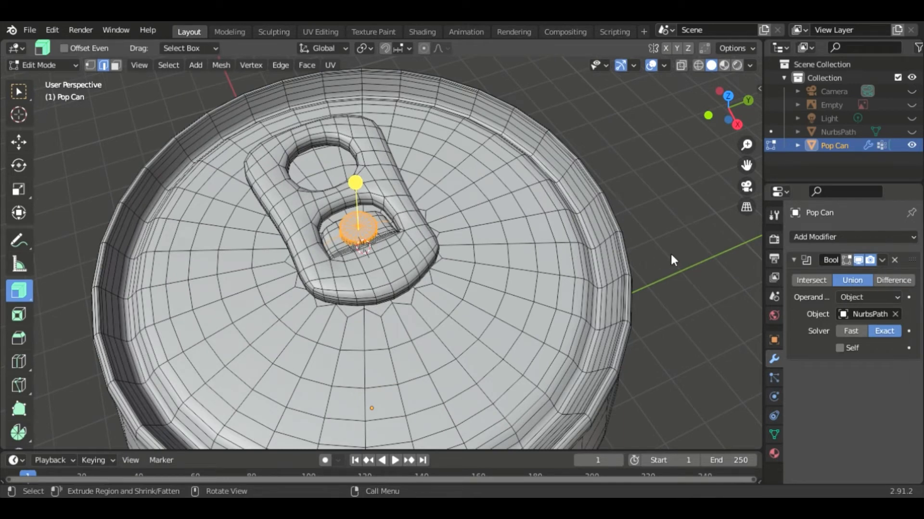
pyautogui.press('Tab')
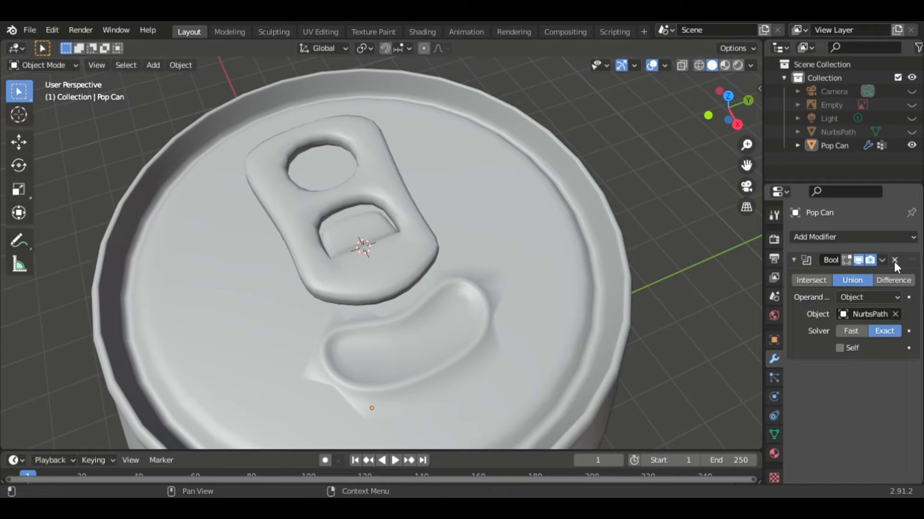
pyautogui.click(883, 261)
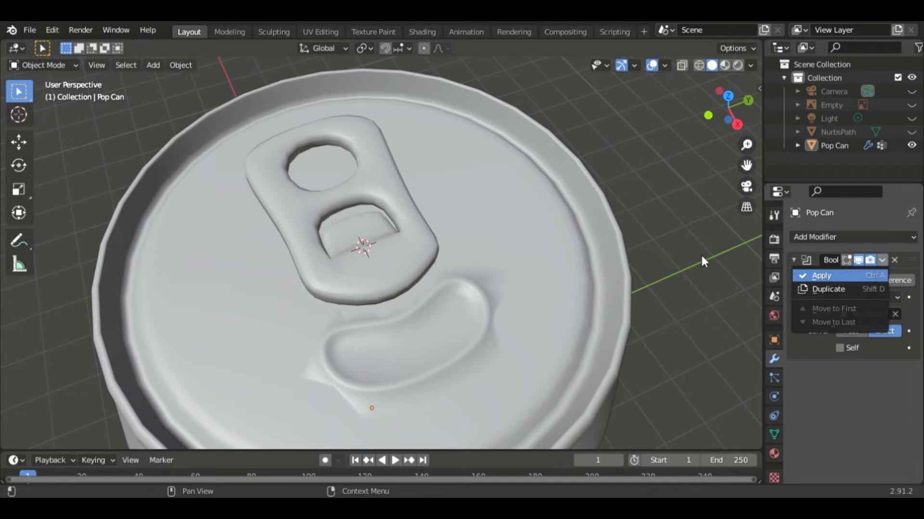
pyautogui.press('Return')
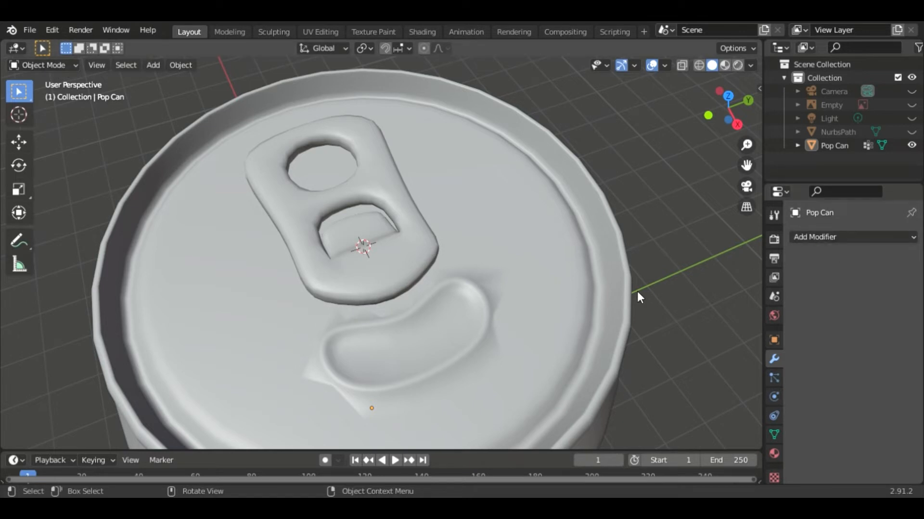
# In the Pop Can's mesh, merge the stray boundary vertex on the mouth ring's outer edge into its neighbouring ring vertex with At Last
pyautogui.press('Tab')
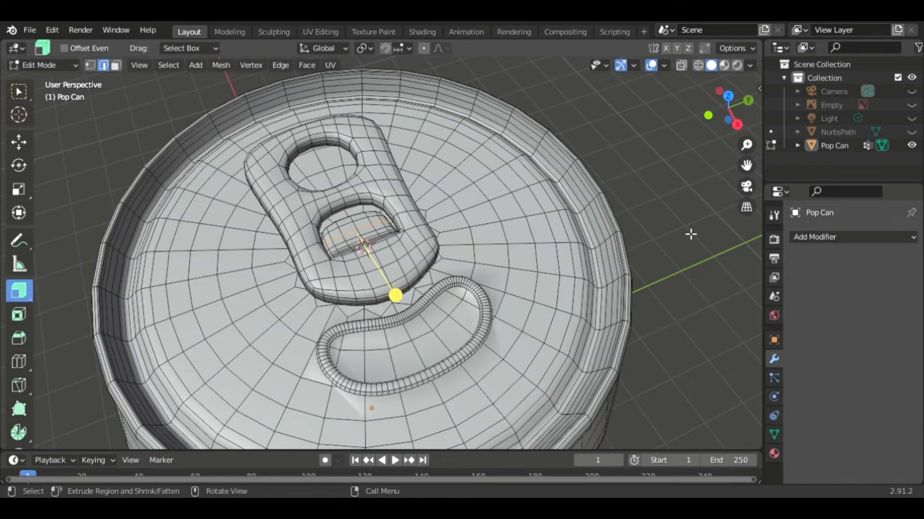
pyautogui.scroll(2, 515, 355)
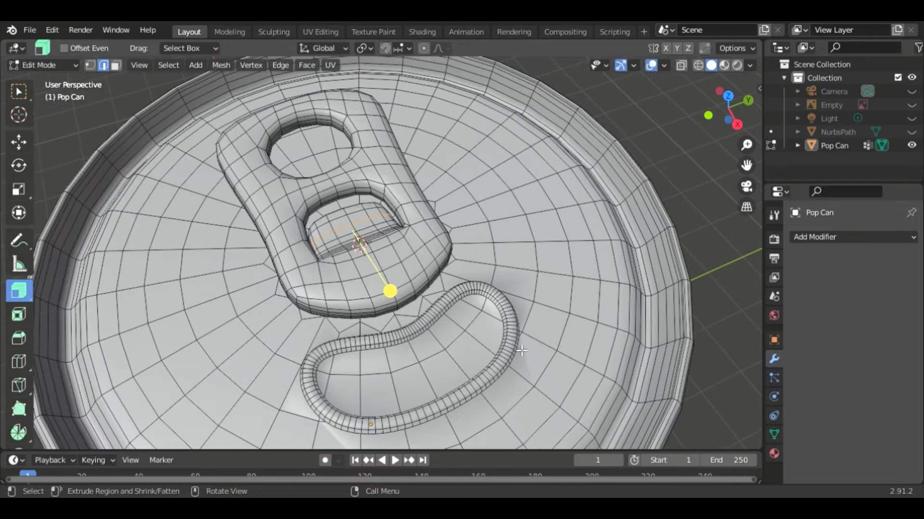
pyautogui.keyDown('shift'); pyautogui.moveTo(538, 371); pyautogui.dragTo(603, 219, button='middle'); pyautogui.keyUp('shift')
pyautogui.scroll(5, 390, 304)
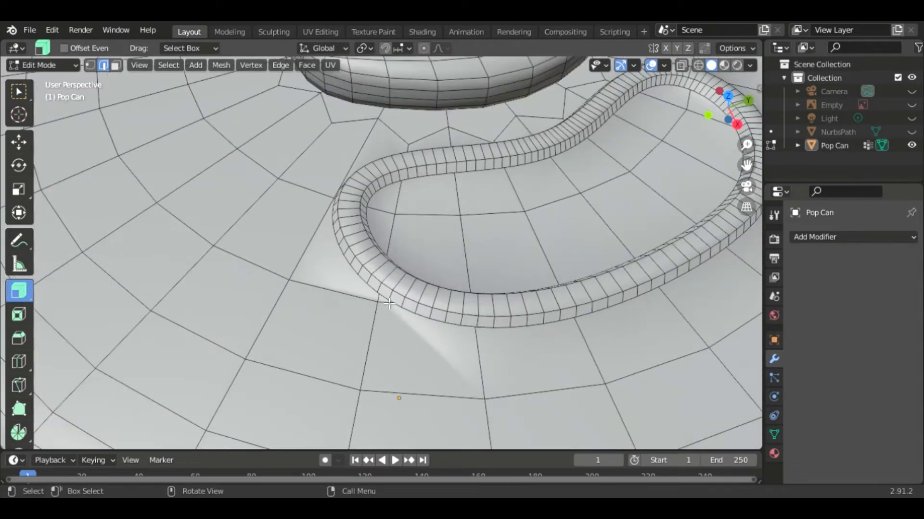
pyautogui.keyDown('shift'); pyautogui.moveTo(485, 331); pyautogui.dragTo(491, 286, button='middle'); pyautogui.keyUp('shift')
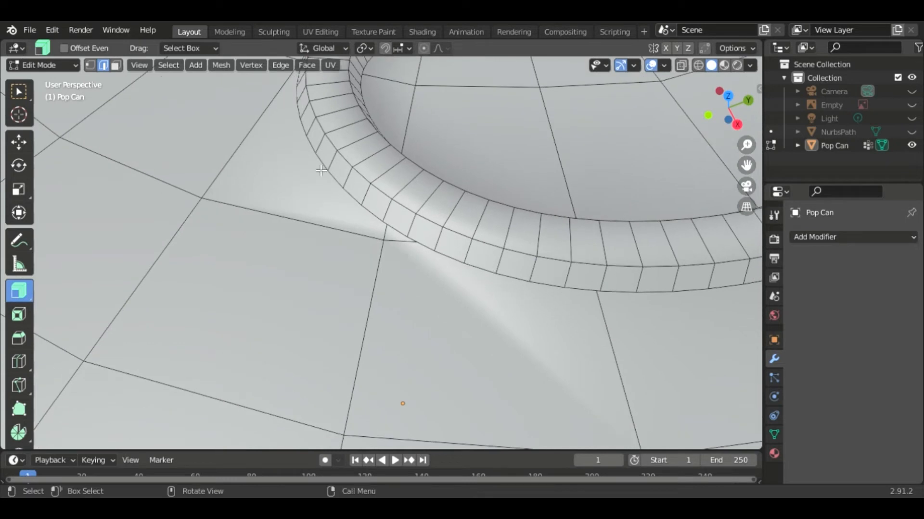
pyautogui.press('1')
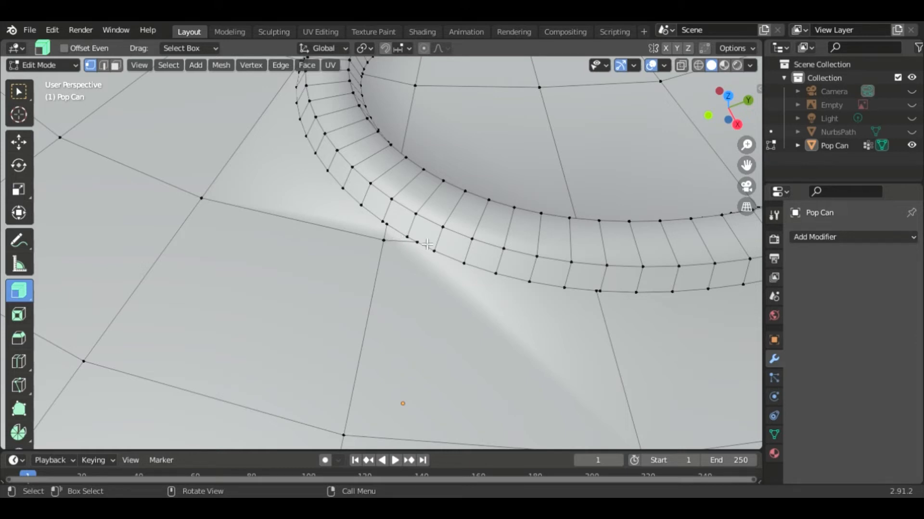
pyautogui.click(392, 229)
pyautogui.scroll(4, 436, 274)
pyautogui.keyDown('shift'); pyautogui.moveTo(477, 218); pyautogui.dragTo(463, 270, button='middle'); pyautogui.keyUp('shift')
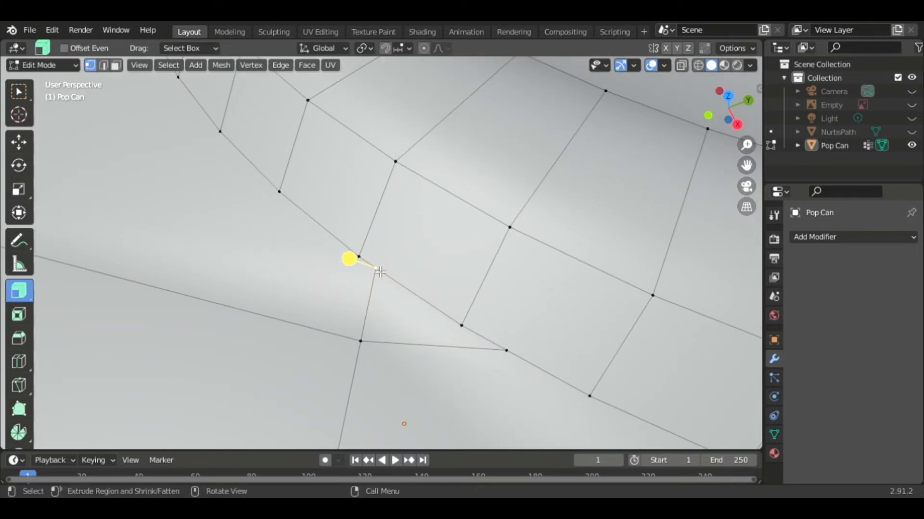
pyautogui.keyDown('shift'); pyautogui.click(359, 256); pyautogui.keyUp('shift')
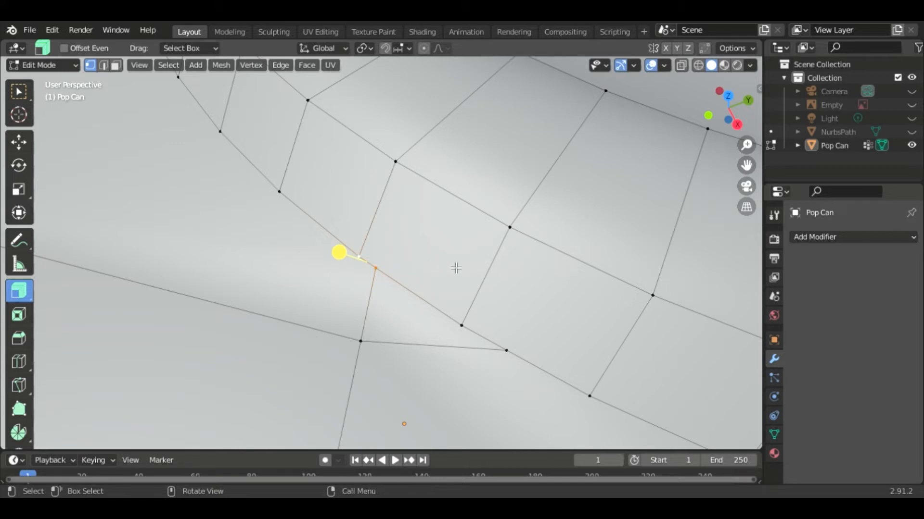
pyautogui.press('m')
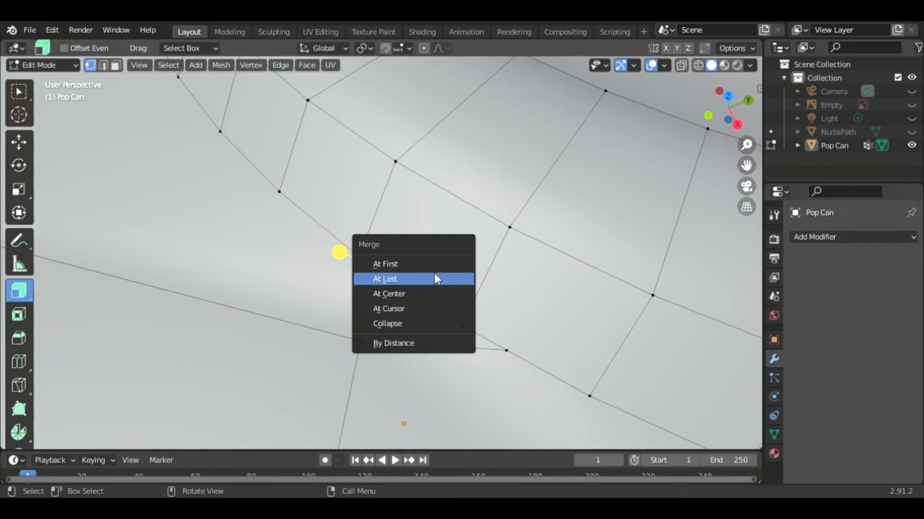
pyautogui.click(436, 278)
# Merge the stray vertex where the lid's circular edge meets the ring into the next outer ring vertex with At Last
pyautogui.click(503, 356)
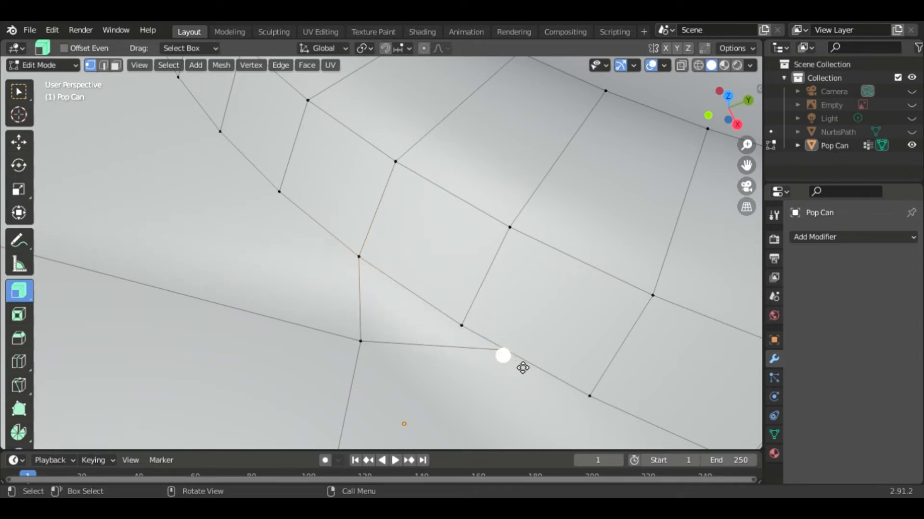
pyautogui.keyDown('shift'); pyautogui.click(591, 401); pyautogui.keyUp('shift')
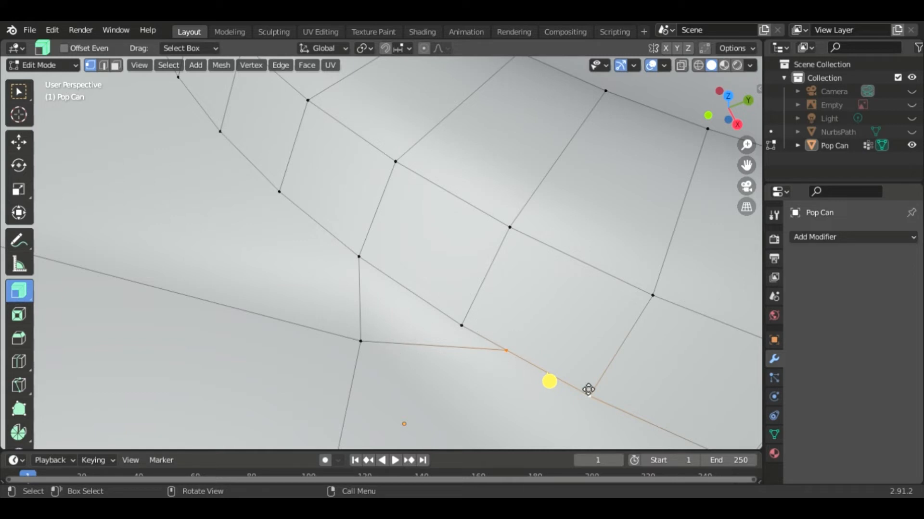
pyautogui.press('m')
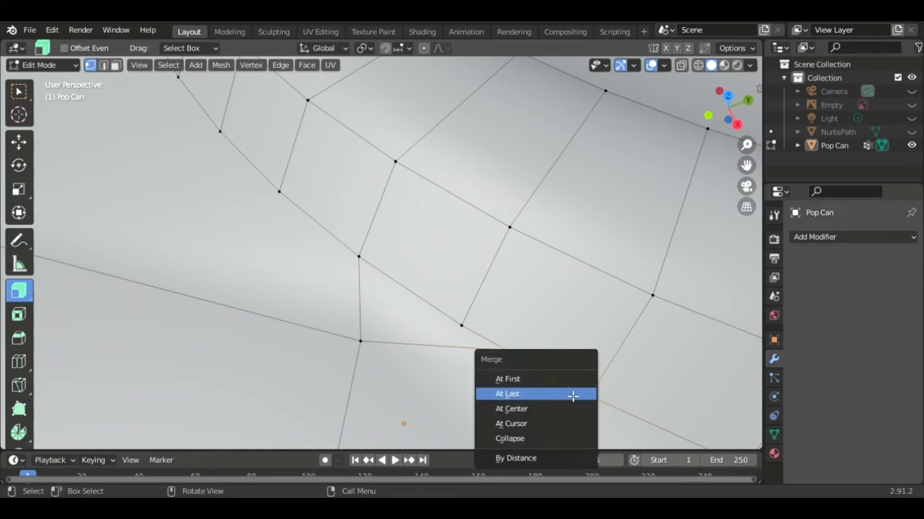
pyautogui.click(567, 392)
# Try to merge the lid vertex beside the ring's rounded end together with the adjacent ring vertices using At Last
pyautogui.scroll(-3, 526, 341)
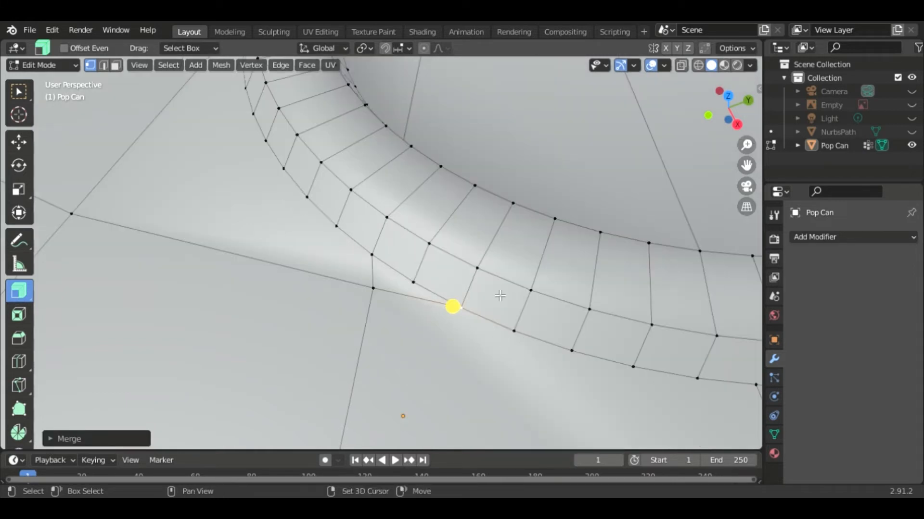
pyautogui.scroll(-3, 387, 278)
pyautogui.keyDown('shift'); pyautogui.moveTo(387, 279); pyautogui.dragTo(536, 397, button='middle'); pyautogui.keyUp('shift')
pyautogui.scroll(4, 563, 258)
pyautogui.keyDown('shift'); pyautogui.moveTo(572, 265); pyautogui.dragTo(514, 271, button='middle'); pyautogui.keyUp('shift')
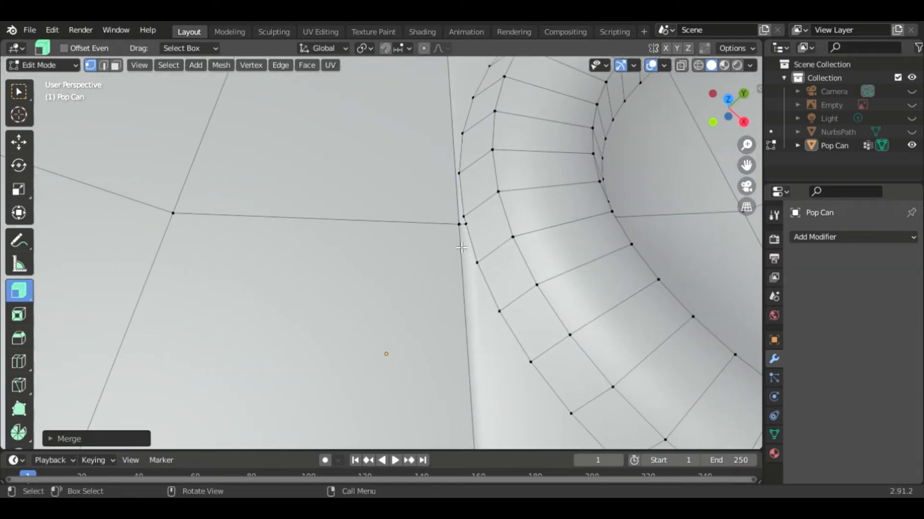
pyautogui.scroll(1, 470, 236)
pyautogui.keyDown('shift'); pyautogui.moveTo(526, 226); pyautogui.dragTo(522, 231, button='middle'); pyautogui.keyUp('shift')
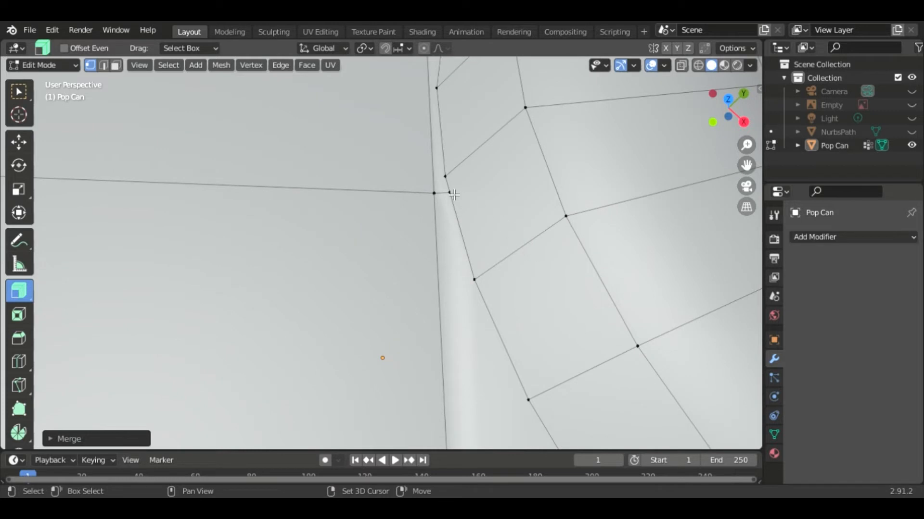
pyautogui.keyDown('shift'); pyautogui.click(437, 194); pyautogui.keyUp('shift')
pyautogui.keyDown('shift'); pyautogui.click(449, 192); pyautogui.keyUp('shift')
pyautogui.press('m')
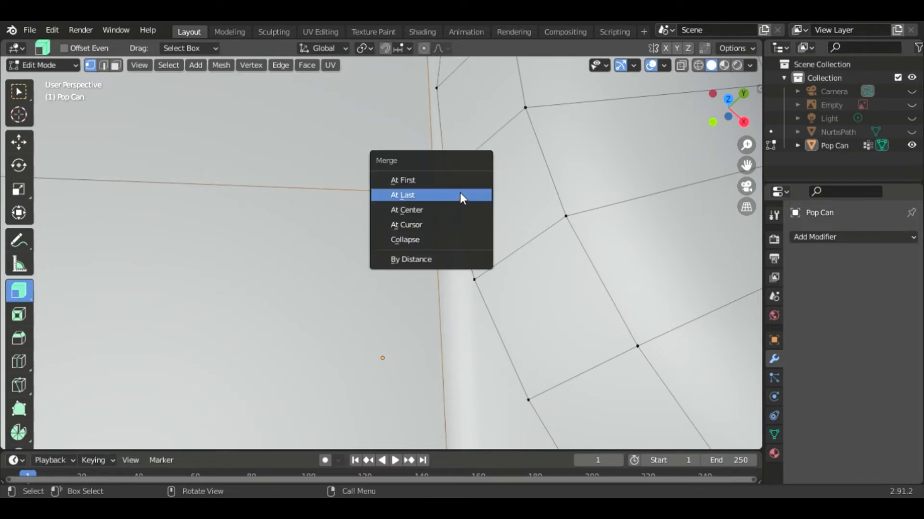
pyautogui.click(459, 192)
pyautogui.scroll(-3, 474, 174)
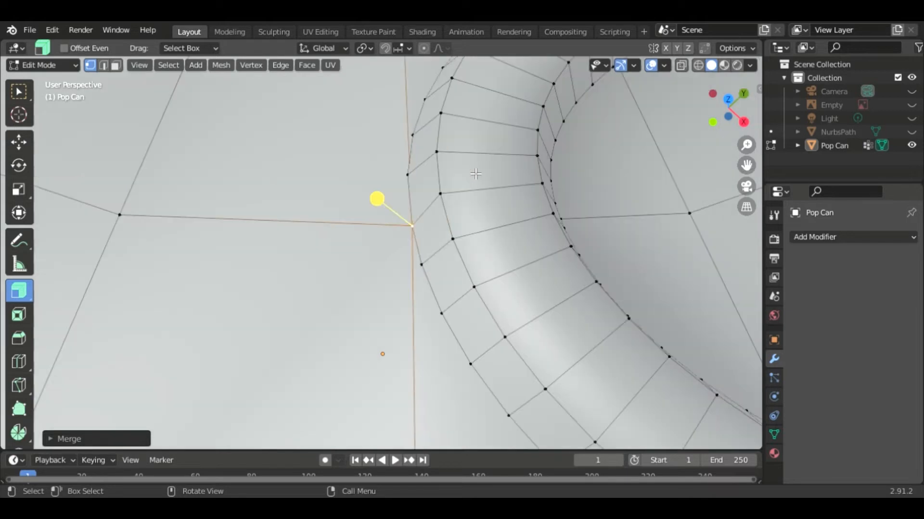
pyautogui.scroll(-2, 475, 174)
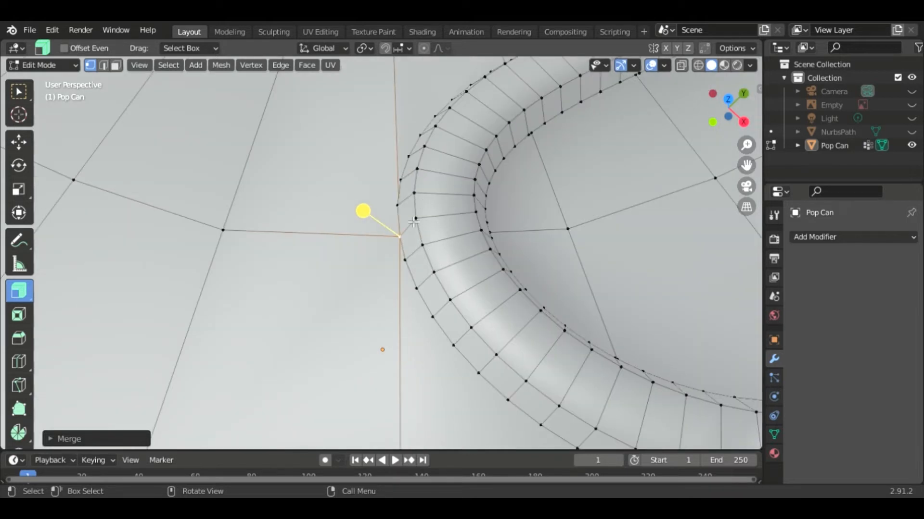
pyautogui.hotkey('ctrl', 'z')
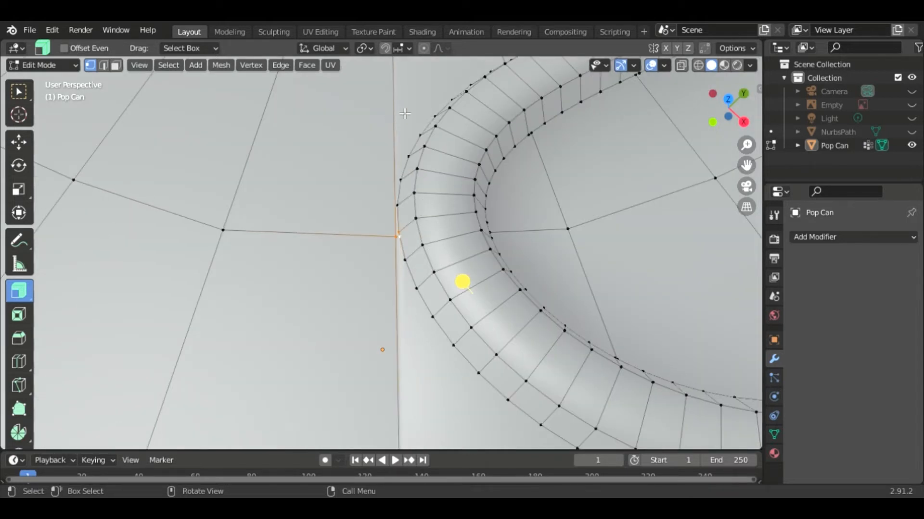
# Merge only the two close vertices on the ring's rounded end with At Last, leaving out the lid vertex
pyautogui.scroll(5, 429, 215)
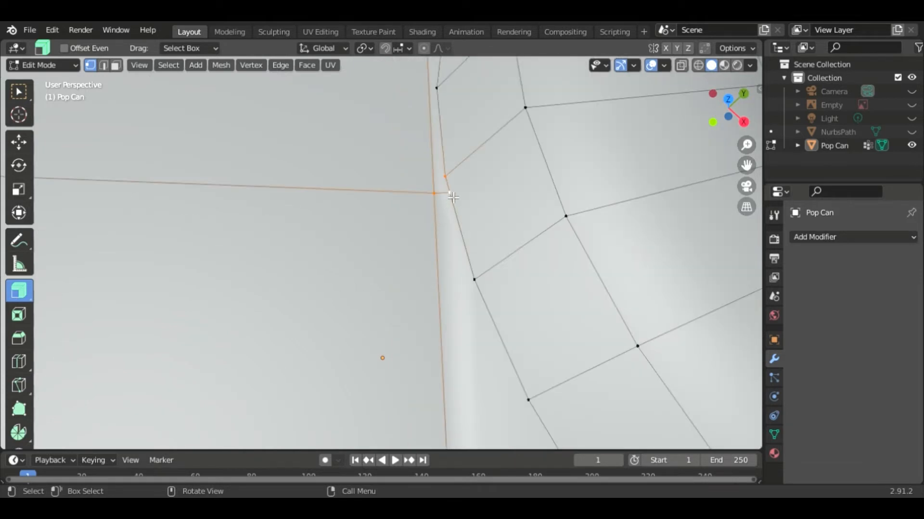
pyautogui.keyDown('ctrl'); pyautogui.click(446, 178); pyautogui.keyUp('ctrl')
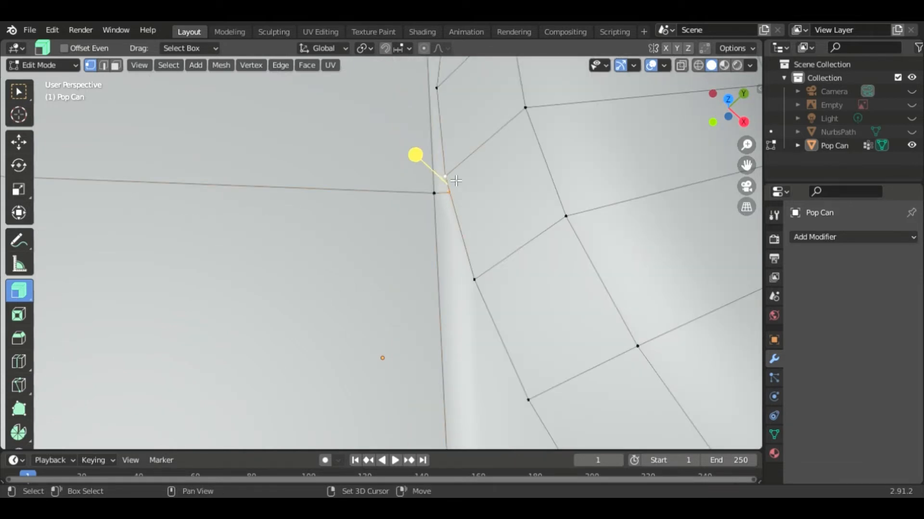
pyautogui.press('m')
pyautogui.click(460, 180)
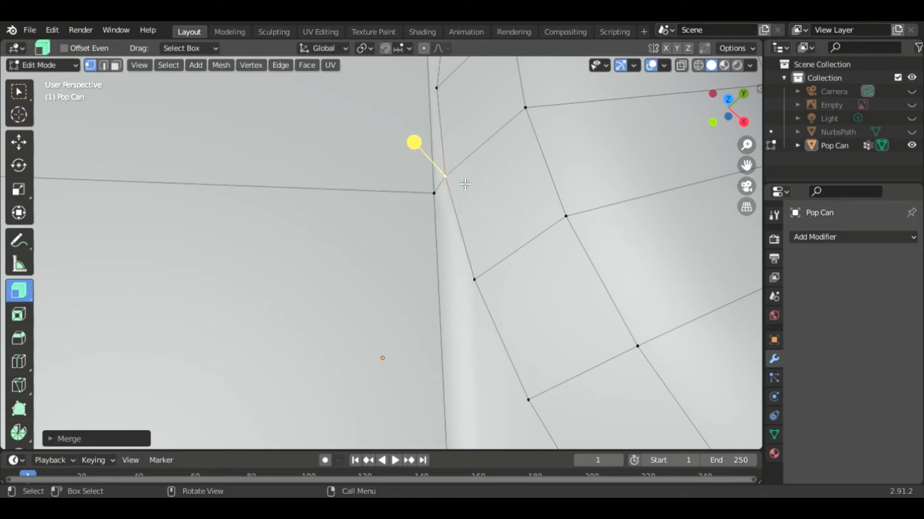
# With the Knife tool, cut from the outer ring vertex just below the merged one straight across to the adjacent radial lid edge
pyautogui.scroll(-3, 498, 186)
pyautogui.scroll(-3, 499, 187)
pyautogui.keyDown('ctrl'); pyautogui.moveTo(556, 257); pyautogui.dragTo(513, 246, button='middle'); pyautogui.keyUp('ctrl')
pyautogui.scroll(-4, 513, 247)
pyautogui.scroll(-1, 513, 247)
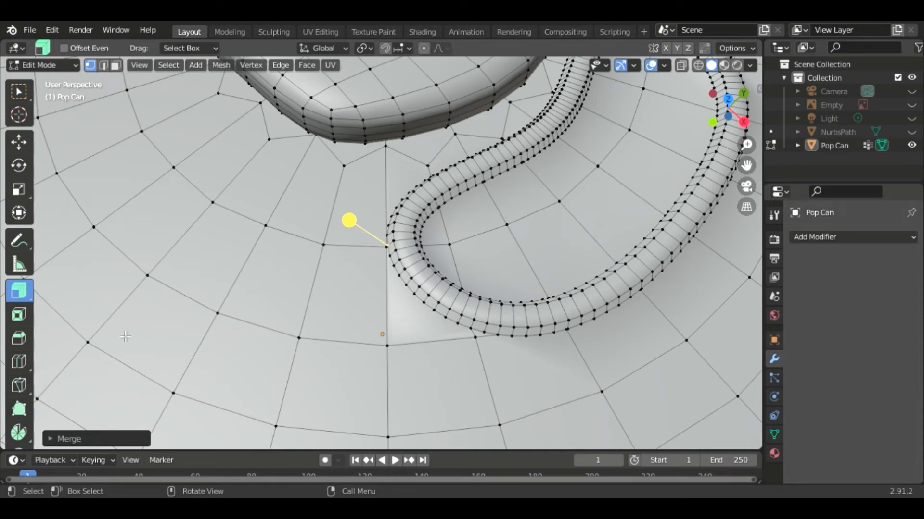
pyautogui.click(18, 385)
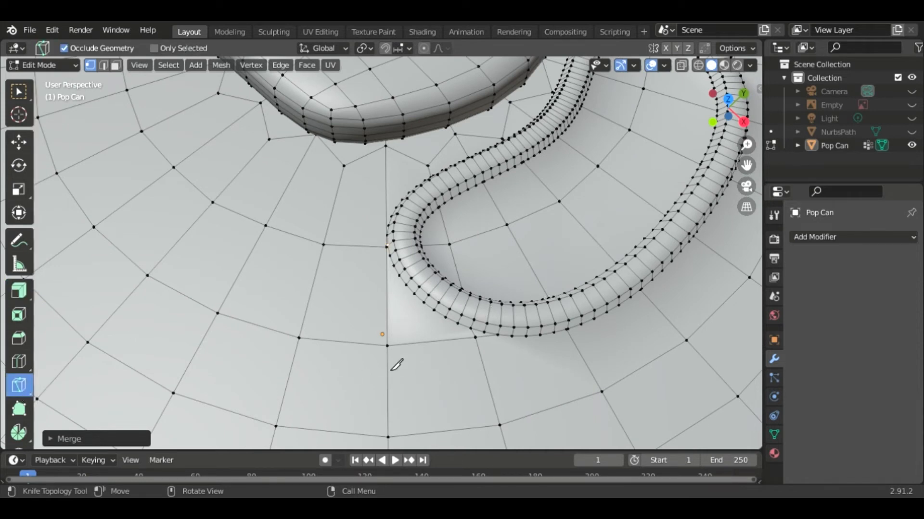
pyautogui.scroll(5, 414, 351)
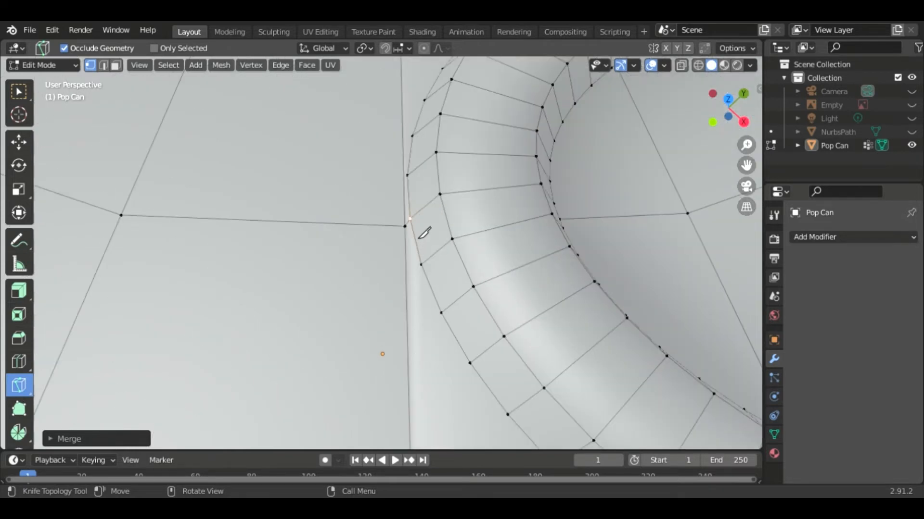
pyautogui.click(426, 273)
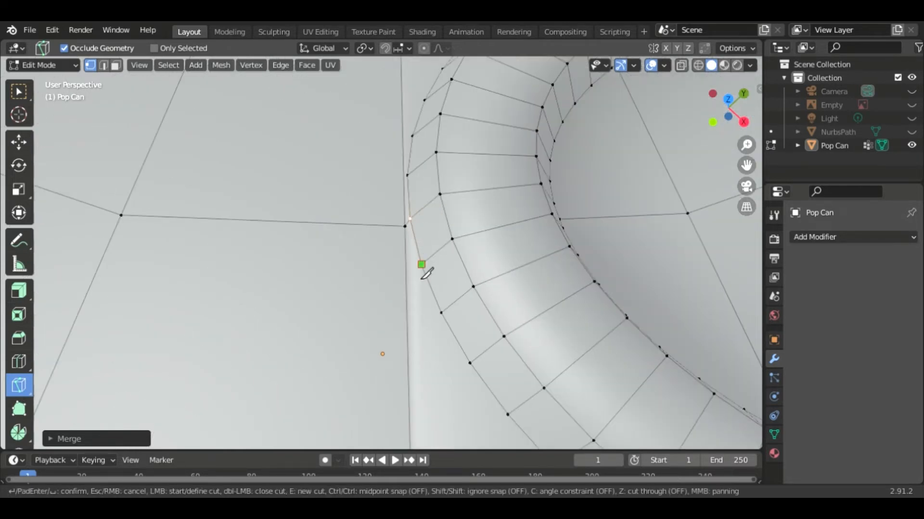
pyautogui.click(416, 280)
pyautogui.click(406, 271)
pyautogui.press('Return')
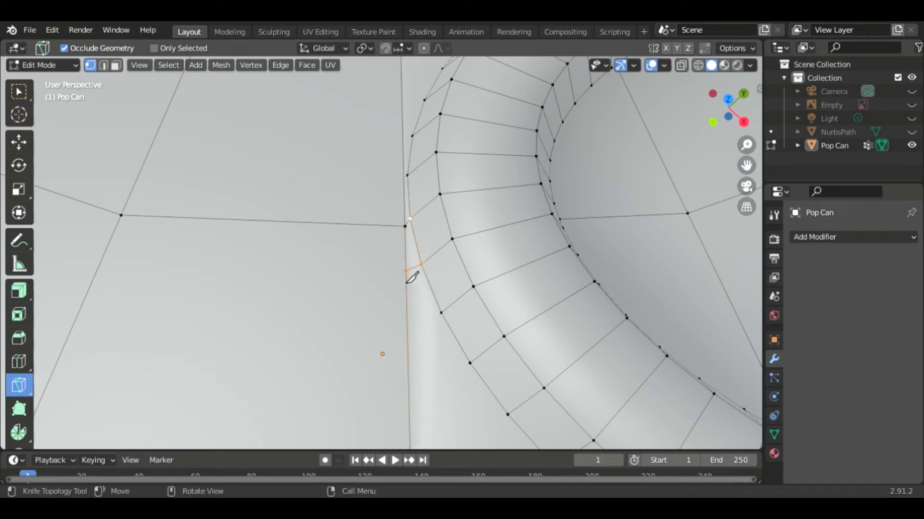
# Knife two separate cuts from the next two outer ring vertices across to the same radial lid edge
pyautogui.click(441, 313)
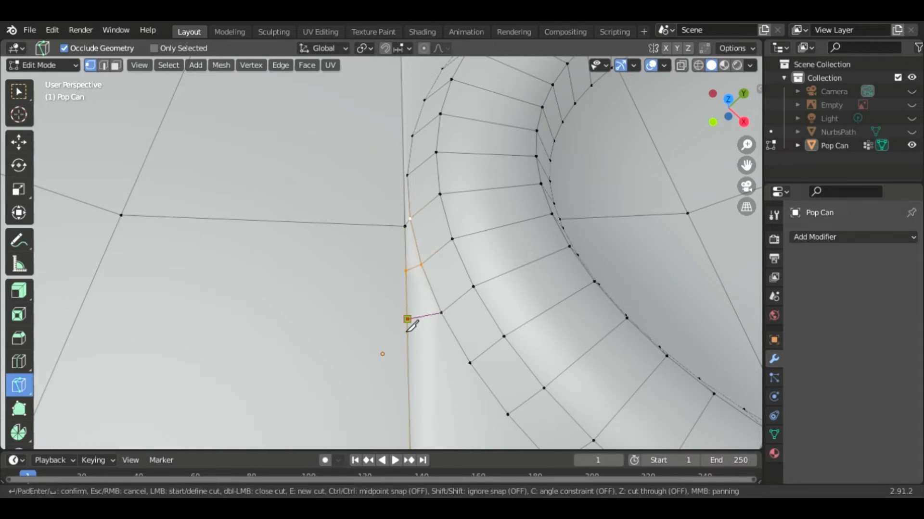
pyautogui.click(406, 319)
pyautogui.press('Return')
pyautogui.click(470, 364)
pyautogui.click(408, 393)
pyautogui.press('Return')
# Knife cuts from the fourth and fifth outer ring vertices diagonally down to the radial lid edge, spaced below the earlier cuts
pyautogui.scroll(-5, 474, 376)
pyautogui.keyDown('shift'); pyautogui.moveTo(532, 374); pyautogui.dragTo(517, 294, button='middle'); pyautogui.keyUp('shift')
pyautogui.click(411, 248)
pyautogui.click(374, 283)
pyautogui.press('Return')
pyautogui.click(426, 266)
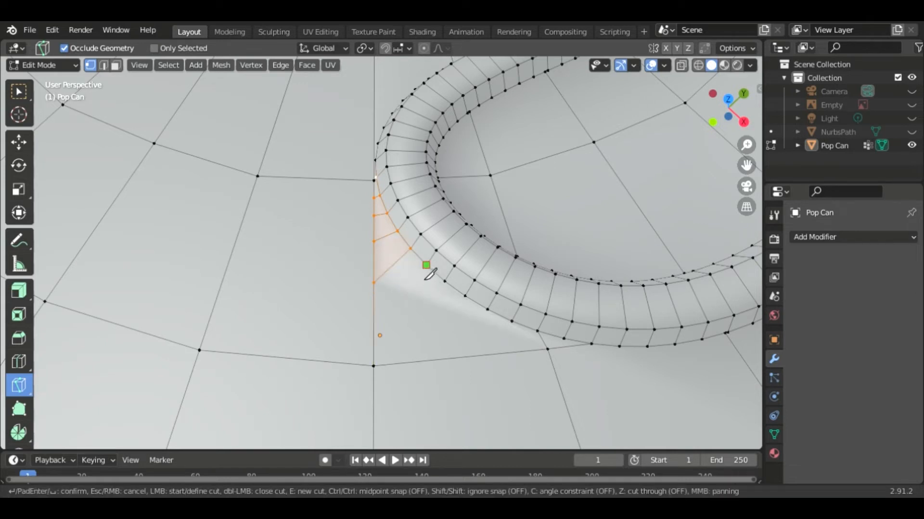
pyautogui.click(373, 320)
pyautogui.press('Return')
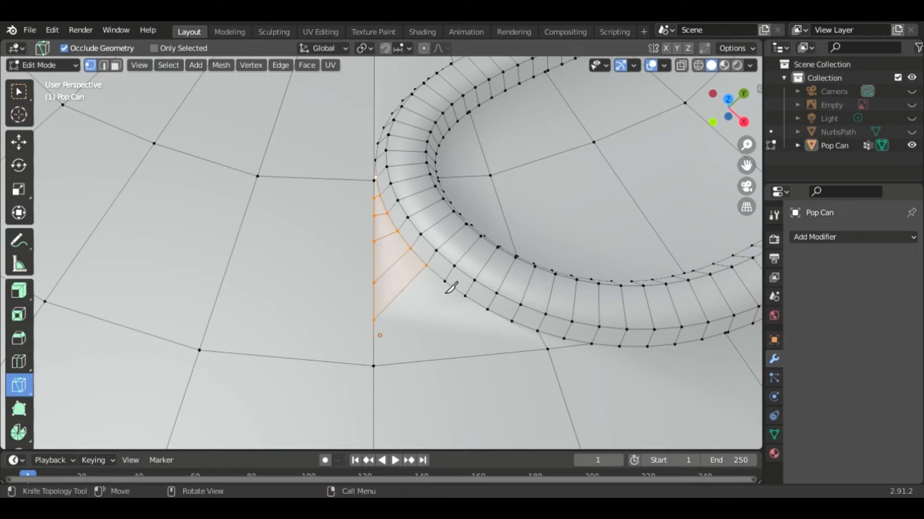
# Knife cuts from the next two outer ring vertices diagonally down to the radial lid edge, ending the second at its lower corner vertex
pyautogui.click(445, 281)
pyautogui.click(373, 348)
pyautogui.press('Return')
pyautogui.click(465, 296)
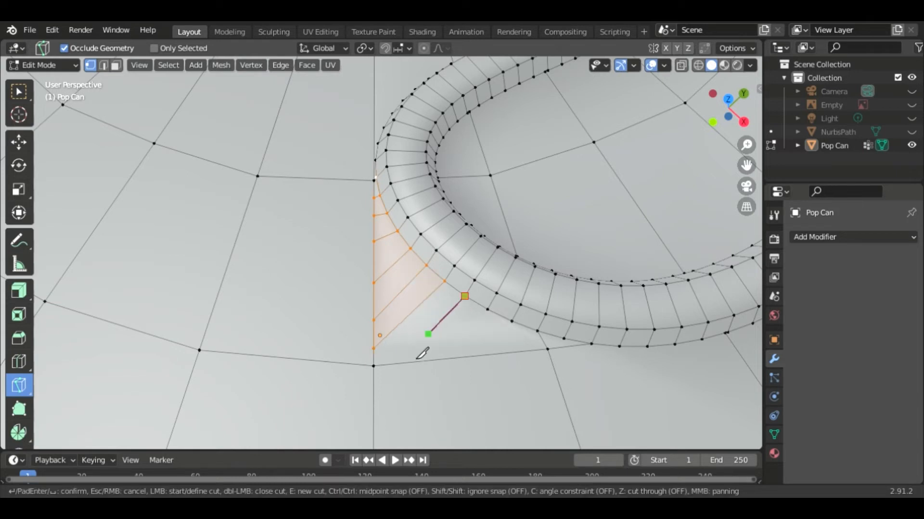
pyautogui.click(373, 366)
pyautogui.press('Return')
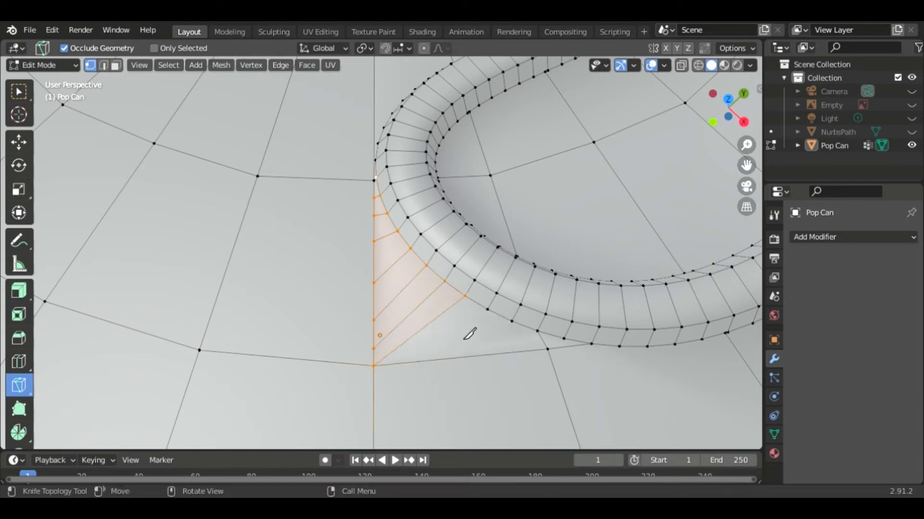
# Knife separate cuts from the following two outer ring vertices down to the lid edge below the ring, spaced between its corner vertices
pyautogui.click(487, 310)
pyautogui.click(435, 360)
pyautogui.press('Return')
pyautogui.click(503, 354)
pyautogui.click(503, 353)
pyautogui.press('Return')
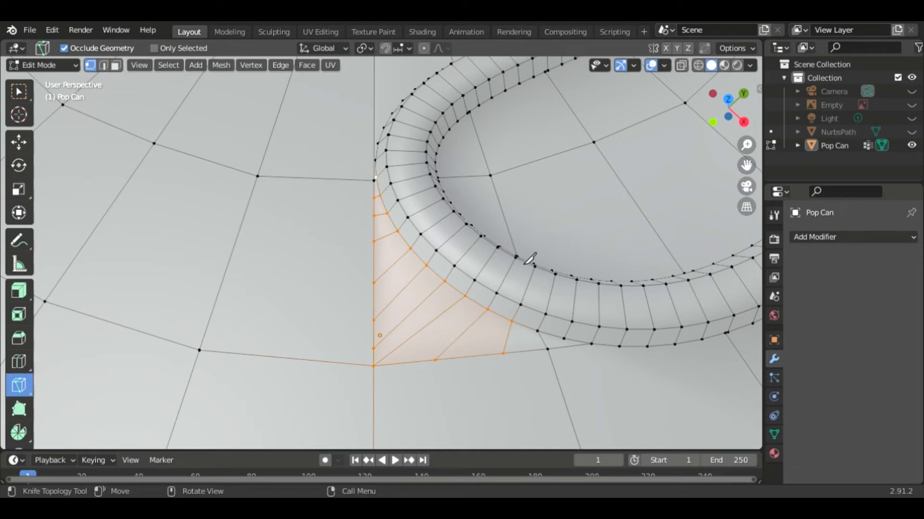
# Return to Object Mode and add a Subdivision Surface modifier to the can with the render level set to 1
pyautogui.press('Tab')
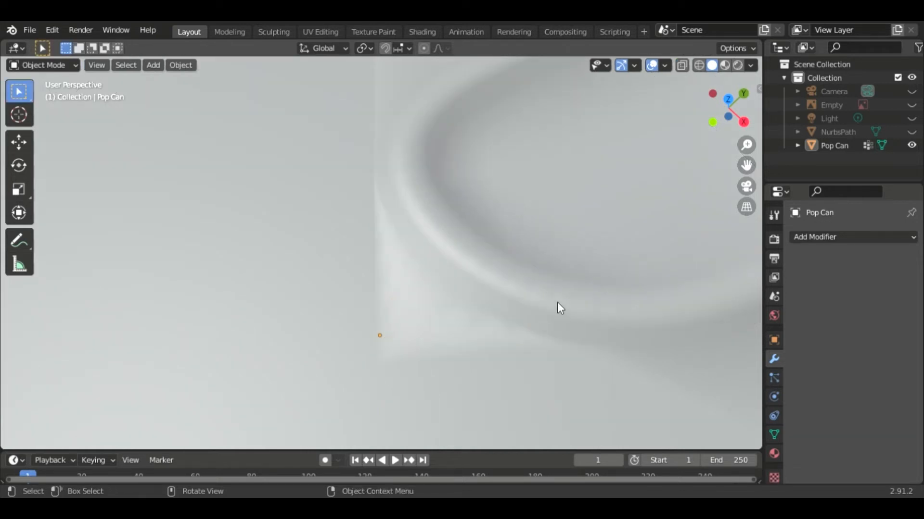
pyautogui.moveTo(558, 303); pyautogui.dragTo(336, 315, button='middle')
pyautogui.scroll(-5, 412, 250)
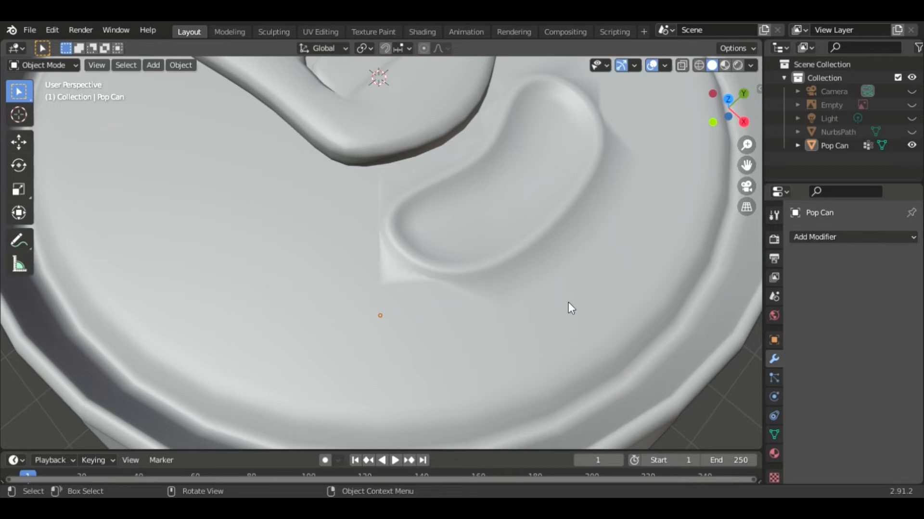
pyautogui.click(829, 238)
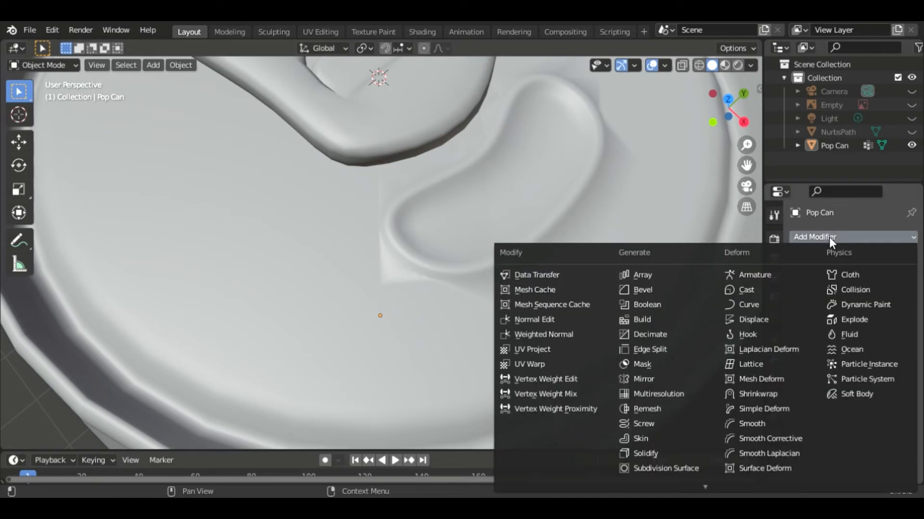
pyautogui.click(660, 468)
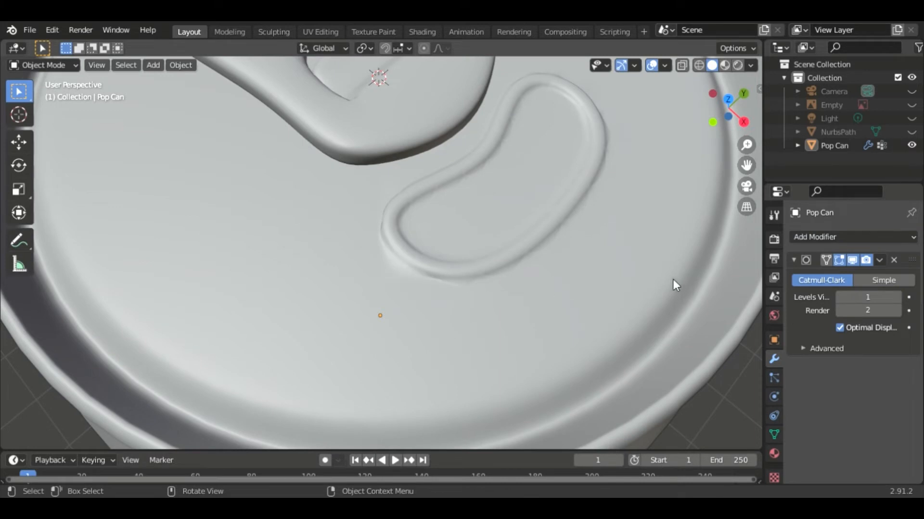
pyautogui.moveTo(855, 317); pyautogui.dragTo(845, 318)
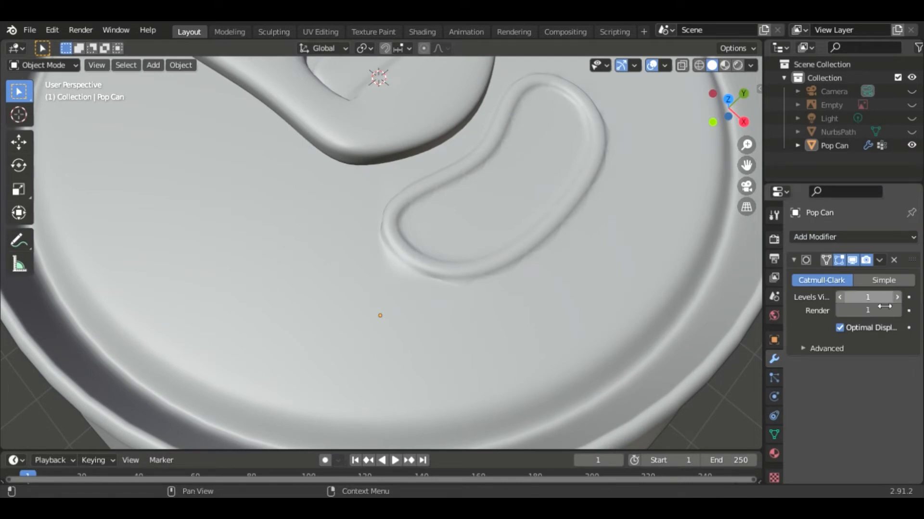
# Examine the smoothed lid and mouth panel ring from several angles and compare them with the reference image, leaving the image hidden
pyautogui.moveTo(631, 297); pyautogui.dragTo(552, 220, button='middle')
pyautogui.scroll(-2, 587, 268)
pyautogui.scroll(3, 568, 235)
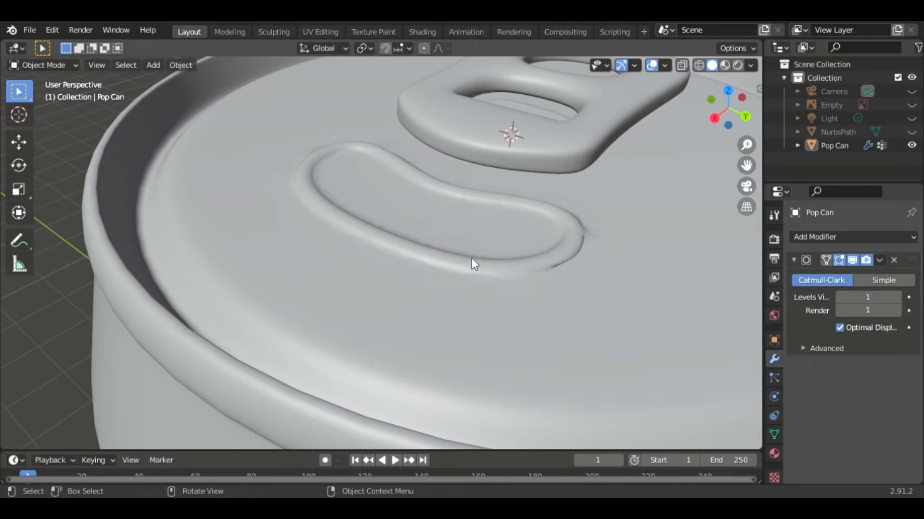
pyautogui.moveTo(409, 252); pyautogui.dragTo(534, 242, button='middle')
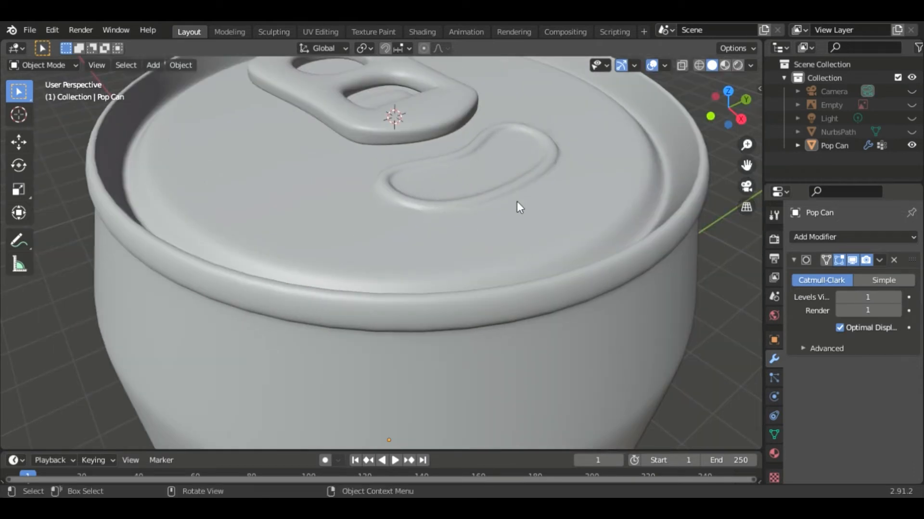
pyautogui.scroll(-1, 517, 201)
pyautogui.moveTo(601, 203); pyautogui.dragTo(555, 218, button='middle')
pyautogui.scroll(-1, 555, 218)
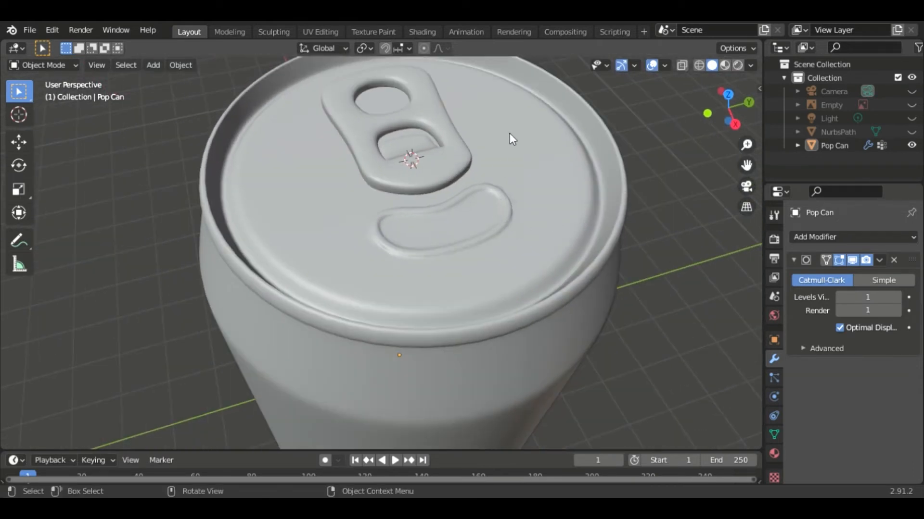
pyautogui.click(911, 104)
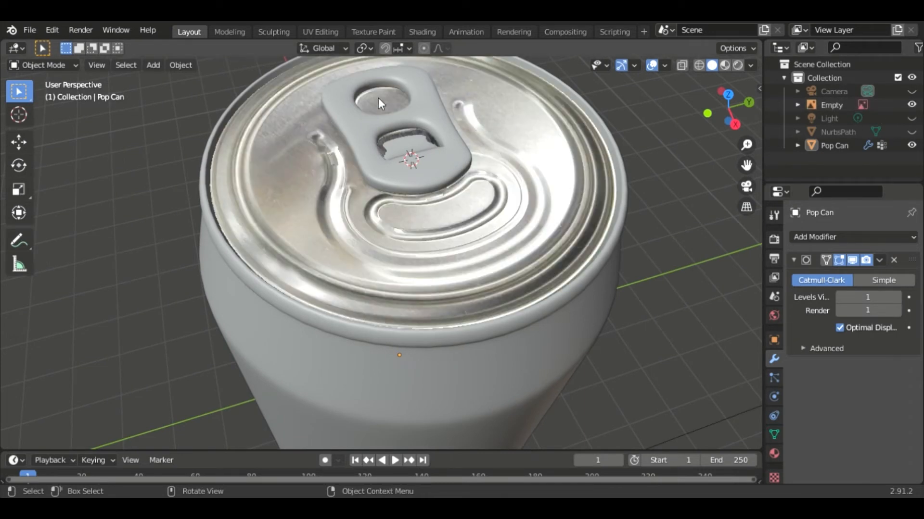
pyautogui.click(912, 104)
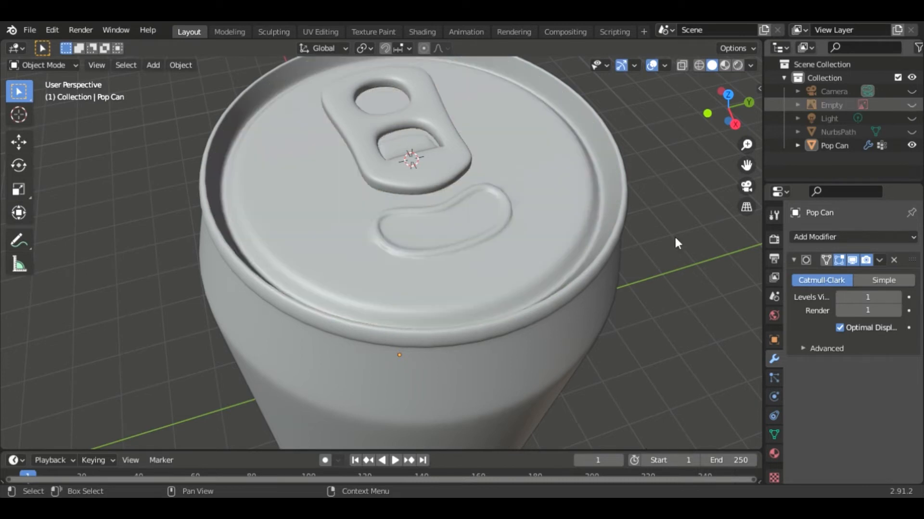
pyautogui.moveTo(696, 270); pyautogui.dragTo(704, 257, button='middle')
pyautogui.scroll(-2, 570, 271)
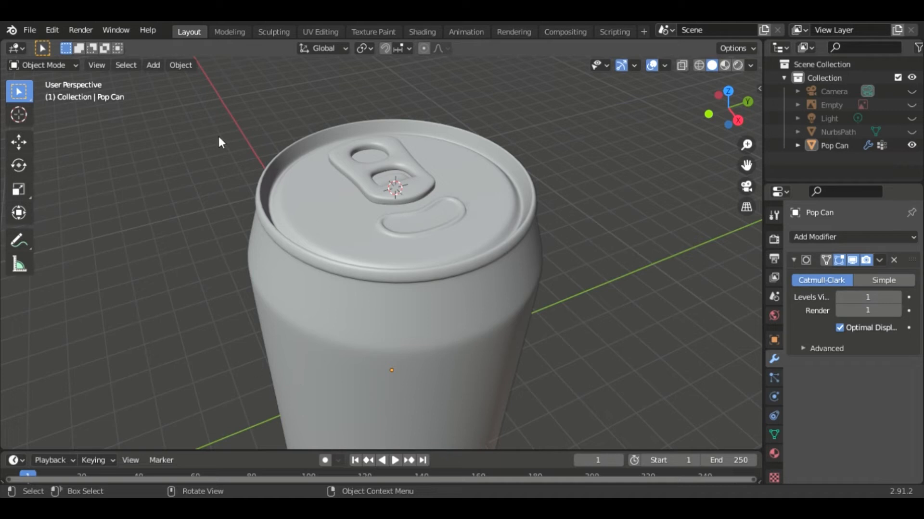
# Switch to the Shading workspace, create a new material for the can and display its material properties
pyautogui.click(418, 32)
pyautogui.moveTo(553, 162)
pyautogui.mouseDown(button='middle')
pyautogui.moveTo(546, 148)
pyautogui.moveTo(548, 176)
pyautogui.mouseUp(button='middle')
pyautogui.scroll(-1, 553, 163)
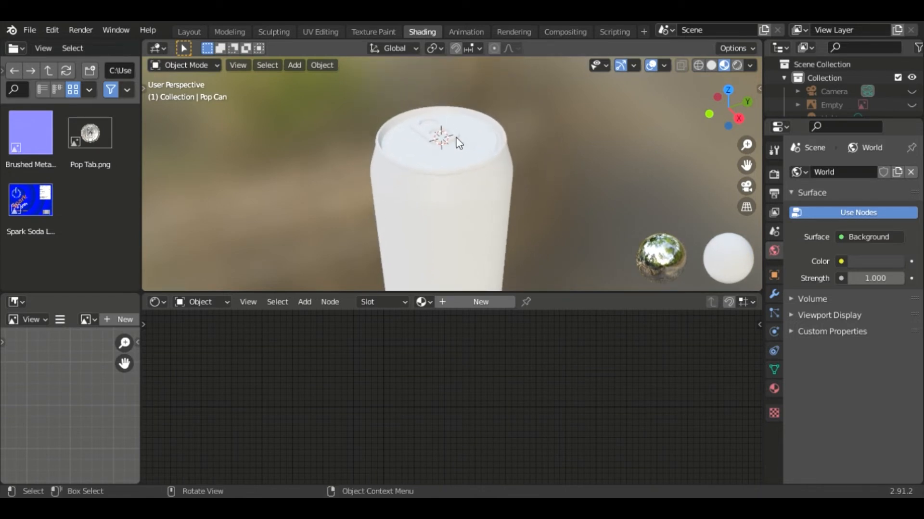
pyautogui.click(475, 203)
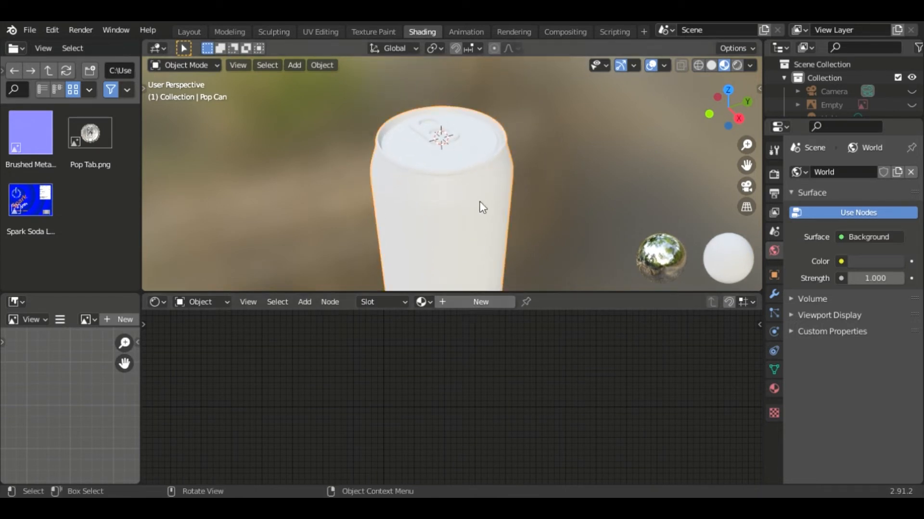
pyautogui.click(475, 301)
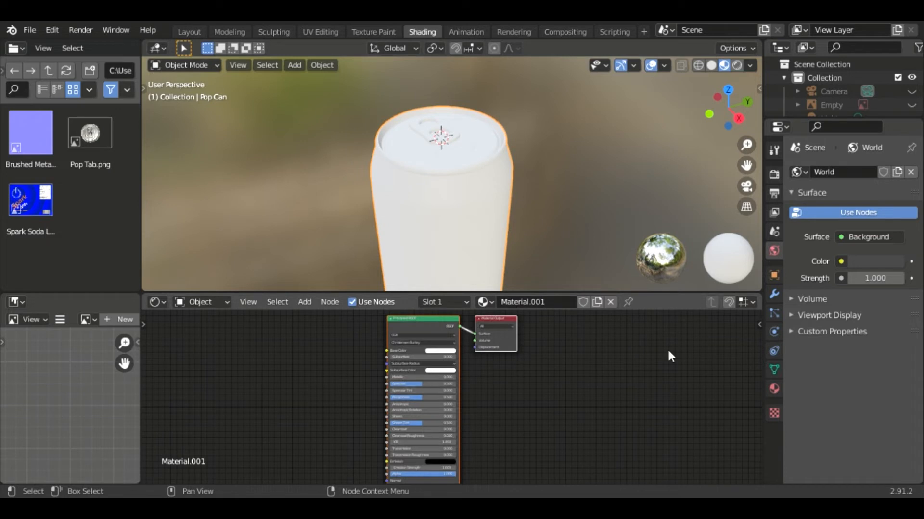
pyautogui.click(774, 389)
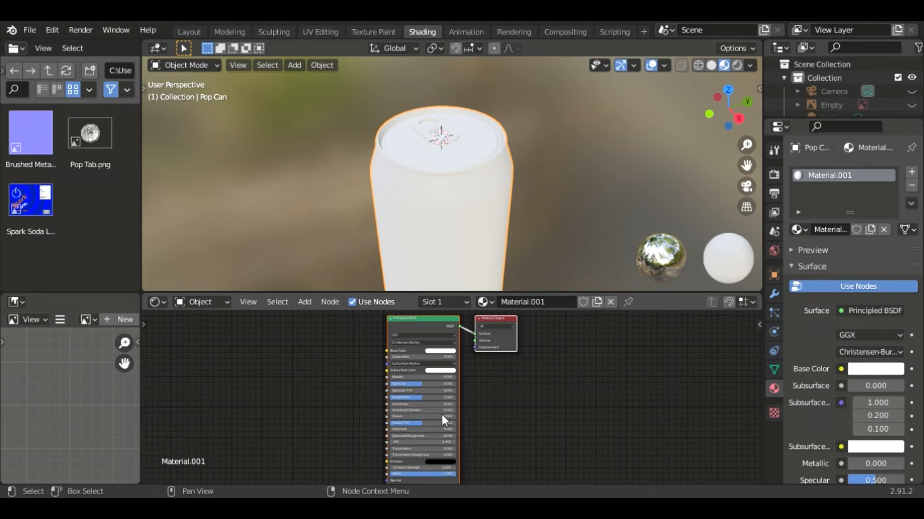
# Set the can material's Metallic to 1.000 and Roughness to 0.25 on the Principled BSDF node
pyautogui.scroll(4, 430, 373)
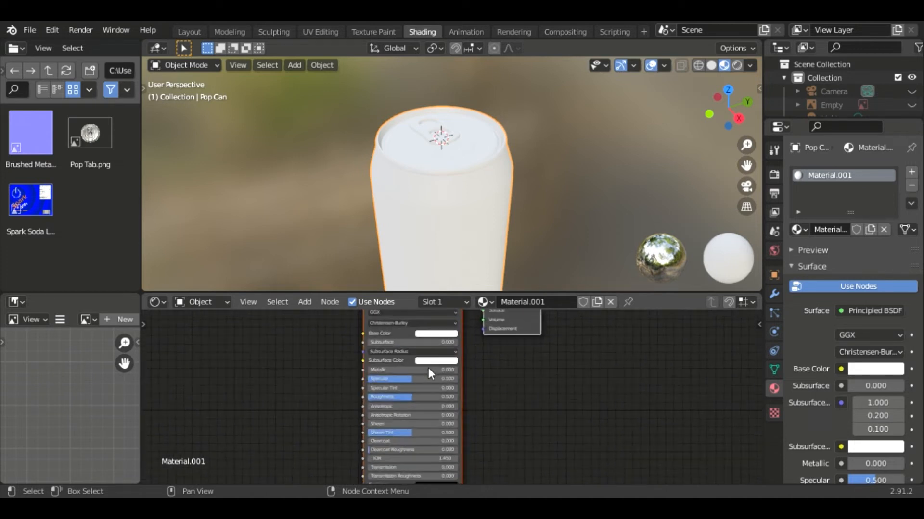
pyautogui.scroll(1, 428, 369)
pyautogui.moveTo(427, 378); pyautogui.dragTo(512, 396, button='middle')
pyautogui.moveTo(362, 372); pyautogui.dragTo(520, 373)
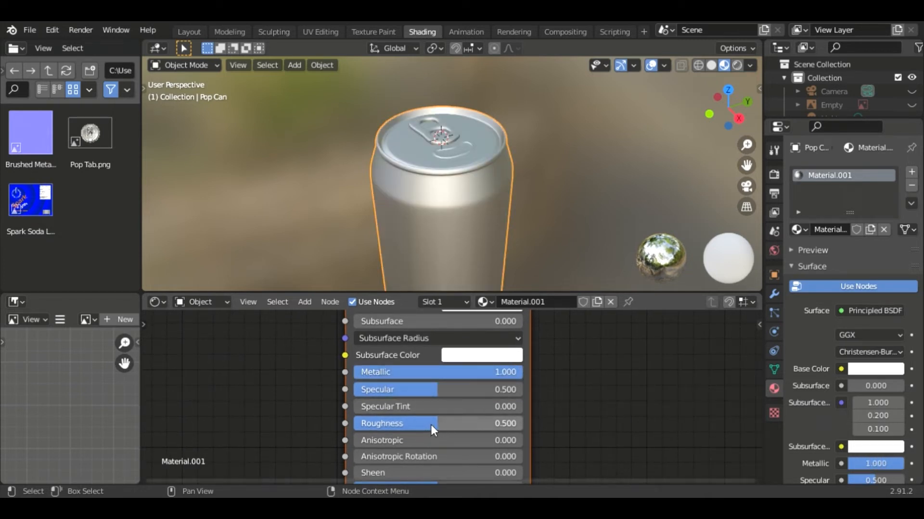
pyautogui.moveTo(437, 423); pyautogui.dragTo(402, 423)
pyautogui.click(505, 418)
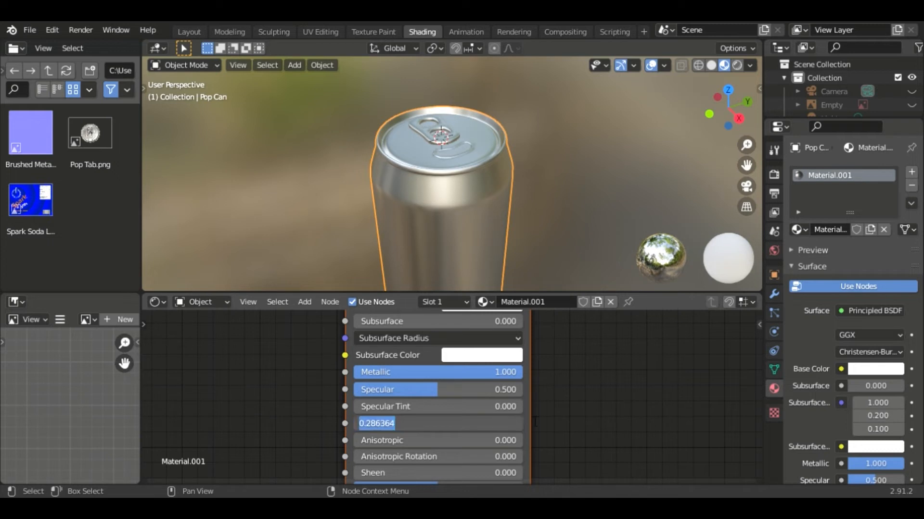
pyautogui.write('0.25')
pyautogui.press('Return')
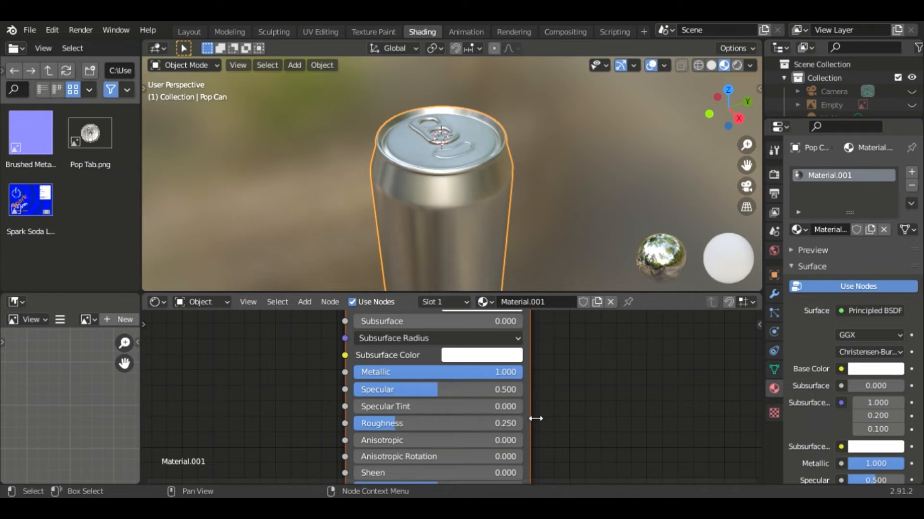
# Examine the metallic finish on the can's lid and rim from different distances and angles
pyautogui.moveTo(551, 199)
pyautogui.mouseDown(button='middle')
pyautogui.moveTo(575, 223)
pyautogui.moveTo(580, 197)
pyautogui.moveTo(561, 189)
pyautogui.moveTo(558, 206)
pyautogui.moveTo(573, 218)
pyautogui.moveTo(558, 203)
pyautogui.mouseUp(button='middle')
pyautogui.scroll(1, 552, 199)
pyautogui.scroll(-1, 553, 200)
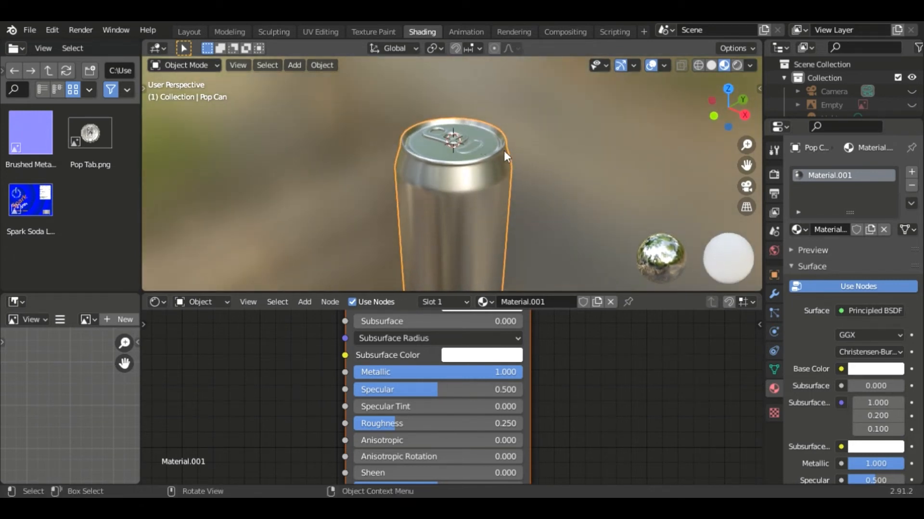
pyautogui.scroll(4, 541, 175)
pyautogui.keyDown('shift'); pyautogui.moveTo(597, 136); pyautogui.dragTo(505, 187, button='middle'); pyautogui.keyUp('shift')
pyautogui.scroll(-1, 582, 162)
# Add the Brushed Metal Normal.jpg texture to the can's node tree and set its color space to Non-Color
pyautogui.scroll(-2, 572, 361)
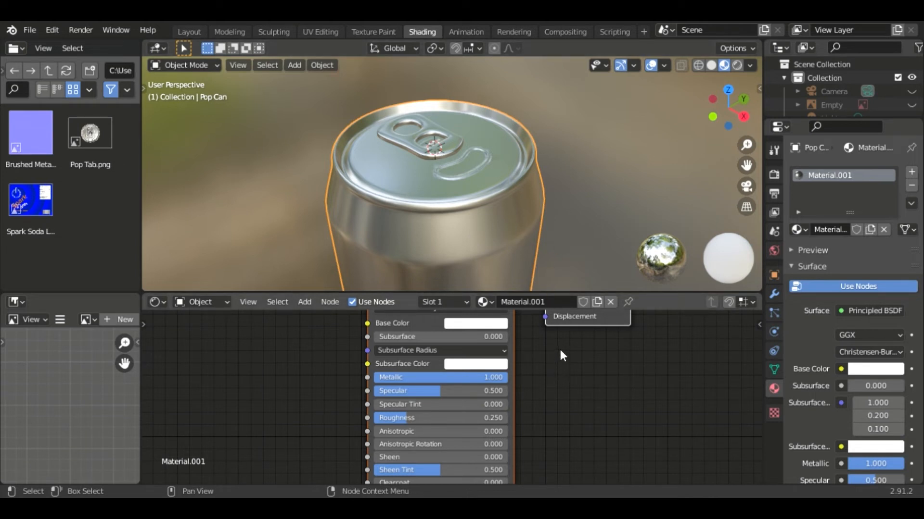
pyautogui.scroll(-2, 571, 379)
pyautogui.moveTo(570, 387); pyautogui.dragTo(647, 329, button='middle')
pyautogui.moveTo(423, 416); pyautogui.dragTo(417, 355, button='middle')
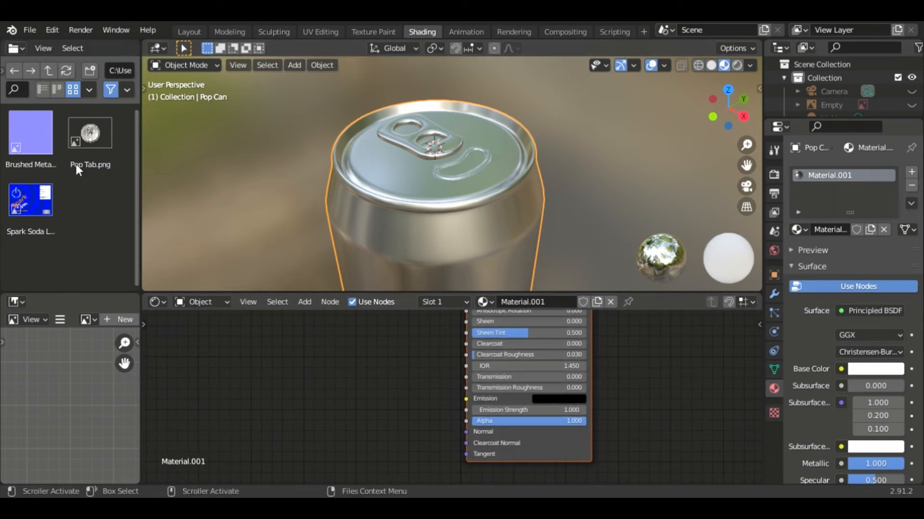
pyautogui.moveTo(39, 140); pyautogui.dragTo(34, 133)
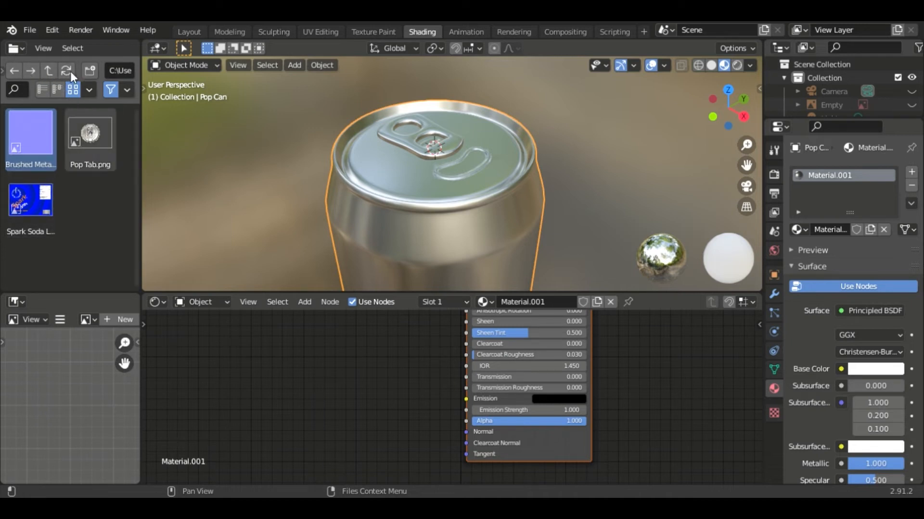
pyautogui.moveTo(27, 133)
pyautogui.mouseDown()
pyautogui.moveTo(90, 167)
pyautogui.moveTo(255, 377)
pyautogui.moveTo(283, 395)
pyautogui.moveTo(245, 362)
pyautogui.mouseUp()
pyautogui.click(293, 452)
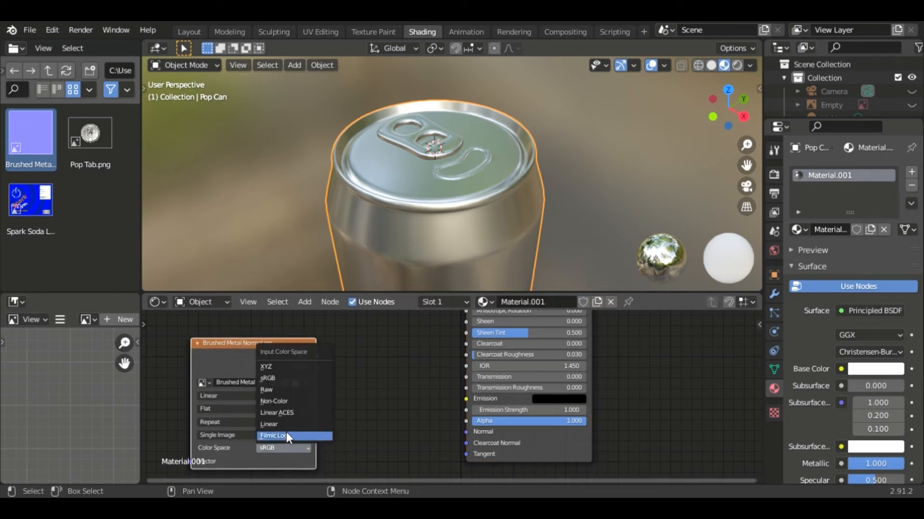
pyautogui.click(276, 405)
pyautogui.click(411, 403)
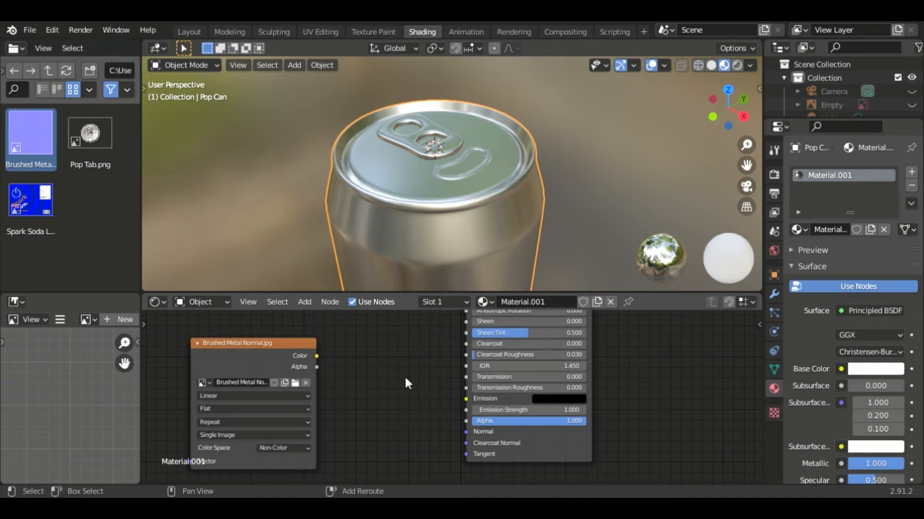
# Add a Normal Map node, feed the brushed metal texture's Color into it and link its output to the Principled BSDF's Normal input
pyautogui.hotkey('shift', 'a')
pyautogui.click(372, 341)
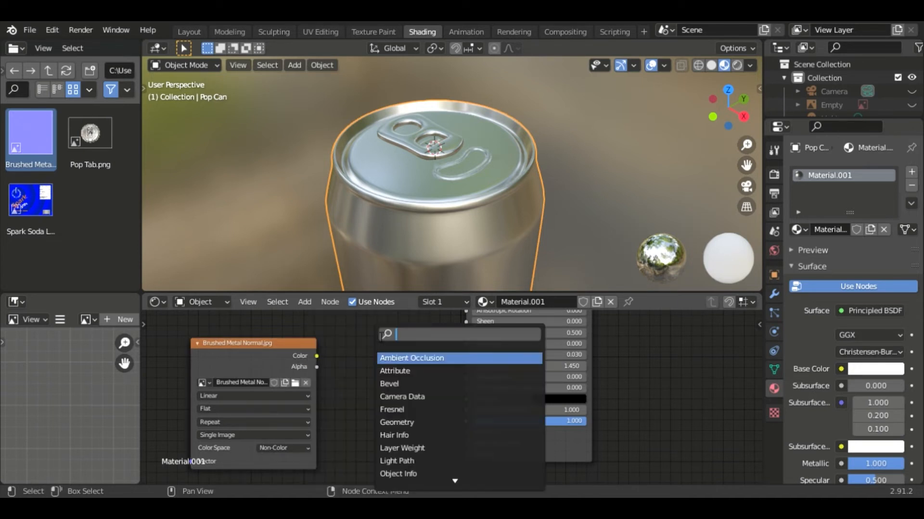
pyautogui.write('normal')
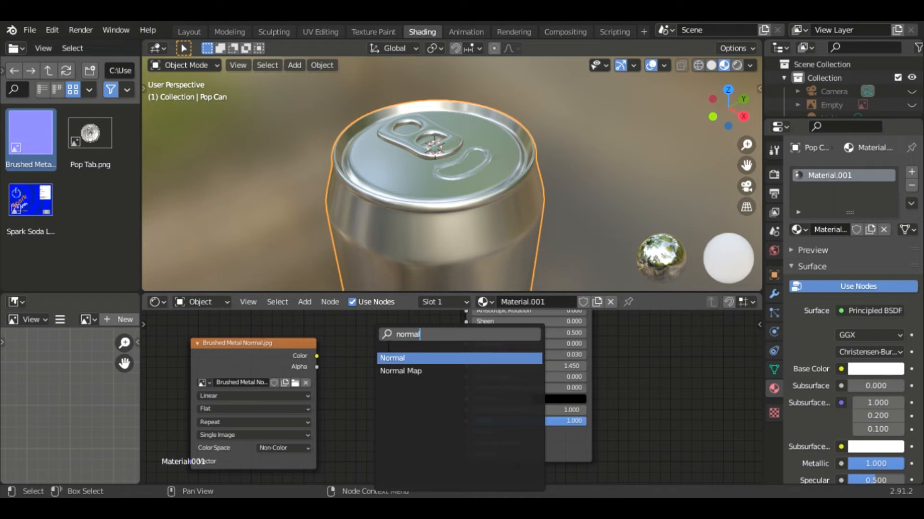
pyautogui.click(416, 372)
pyautogui.click(393, 397)
pyautogui.moveTo(316, 356); pyautogui.dragTo(353, 430)
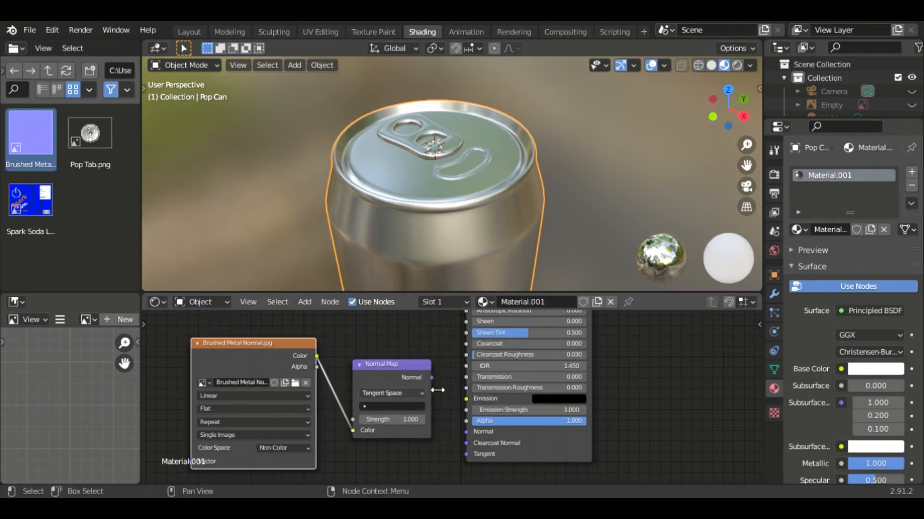
pyautogui.moveTo(432, 378); pyautogui.dragTo(465, 432)
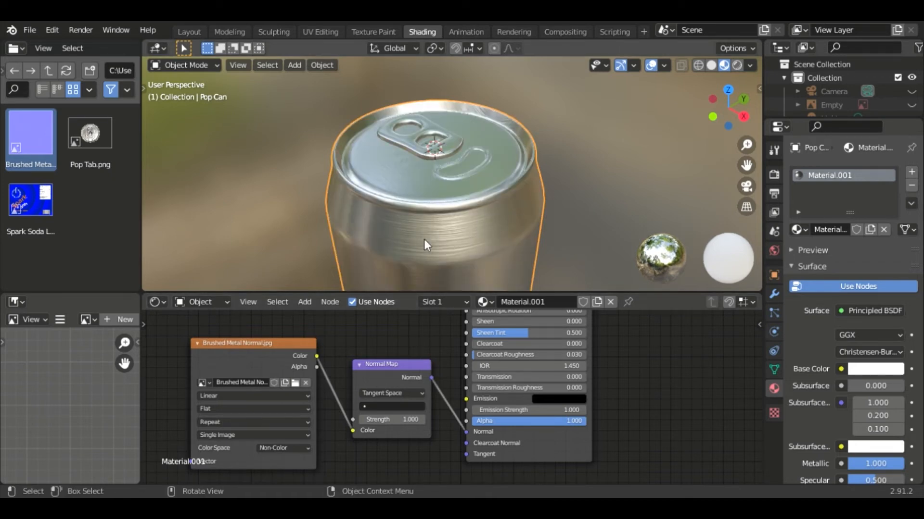
# Examine the brushed metal texture on the lid and neck of the can, both close up and from farther away
pyautogui.moveTo(471, 204); pyautogui.dragTo(560, 158, button='middle')
pyautogui.scroll(3, 472, 199)
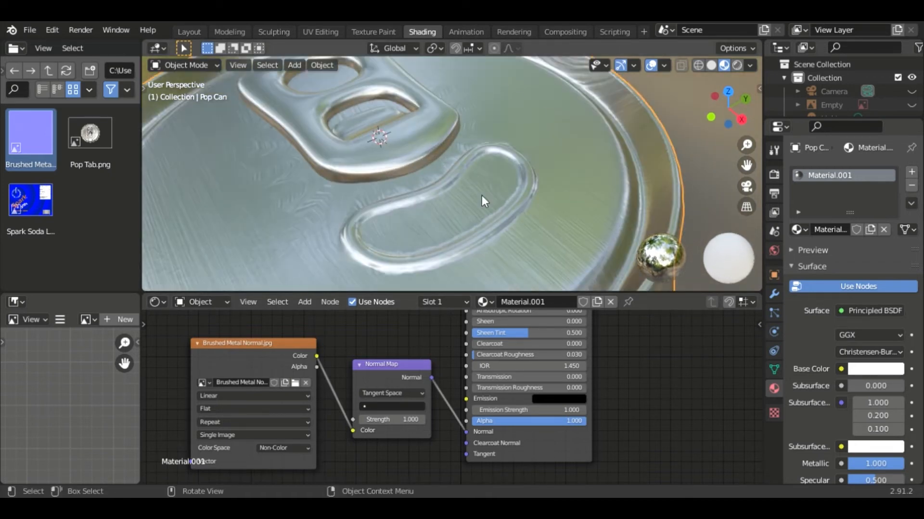
pyautogui.scroll(-2, 433, 205)
pyautogui.scroll(-3, 528, 215)
pyautogui.moveTo(562, 221)
pyautogui.mouseDown(button='middle')
pyautogui.moveTo(570, 187)
pyautogui.moveTo(565, 227)
pyautogui.mouseUp(button='middle')
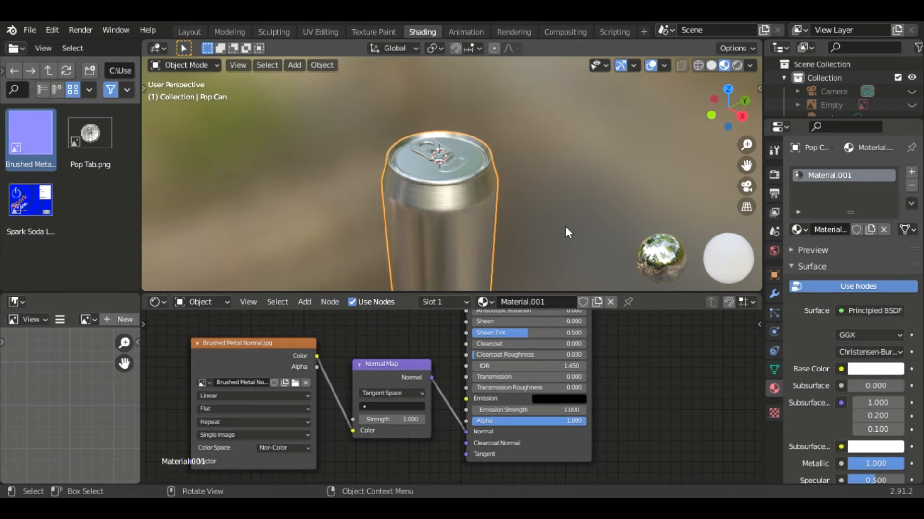
pyautogui.scroll(3, 561, 221)
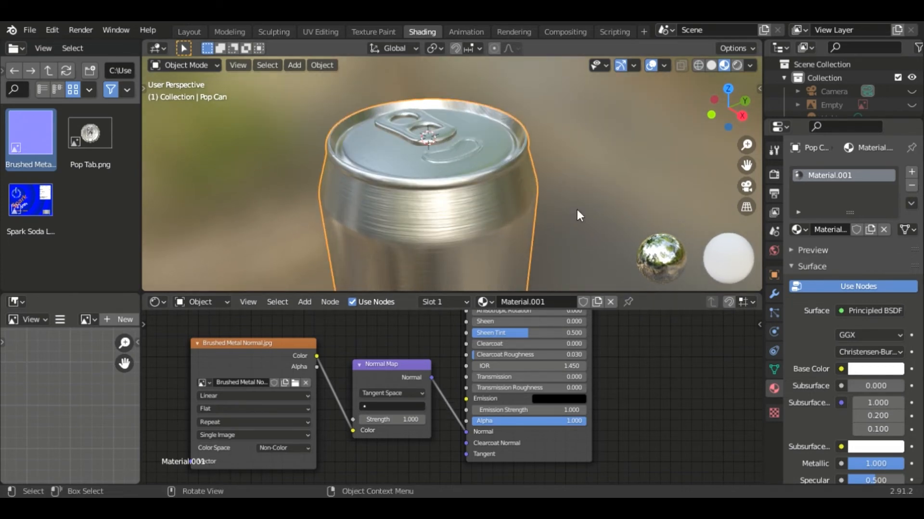
# Reduce the Normal Map node's strength to 0.500 to soften the brushed metal texture
pyautogui.scroll(6, 576, 210)
pyautogui.scroll(-6, 581, 182)
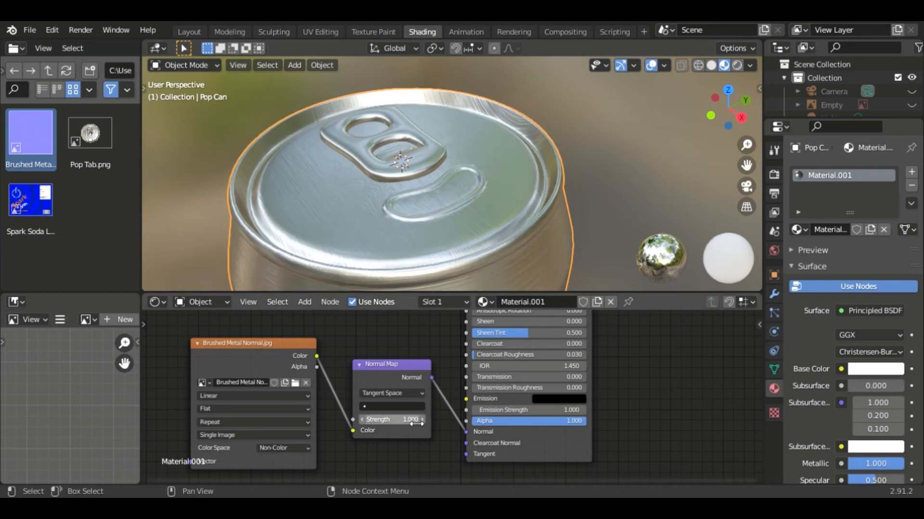
pyautogui.moveTo(392, 419); pyautogui.dragTo(356, 420)
# Examine the softened brushed metal finish on the can's lid, neck and body from near and far
pyautogui.moveTo(561, 214); pyautogui.dragTo(612, 221, button='middle')
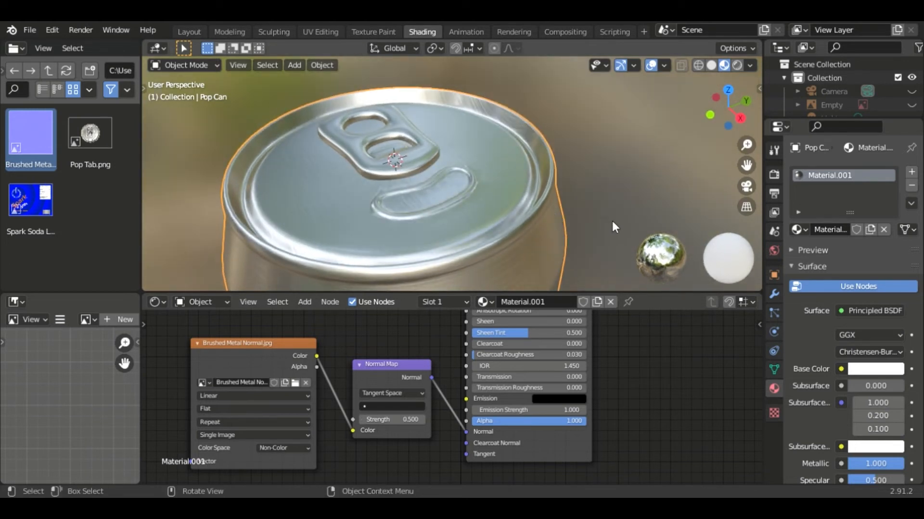
pyautogui.scroll(-4, 605, 220)
pyautogui.scroll(-1, 604, 221)
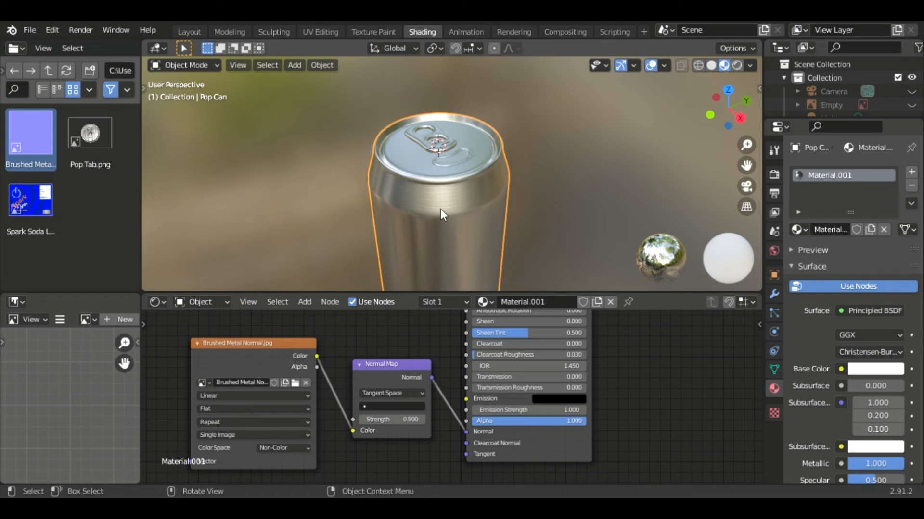
pyautogui.scroll(1, 547, 225)
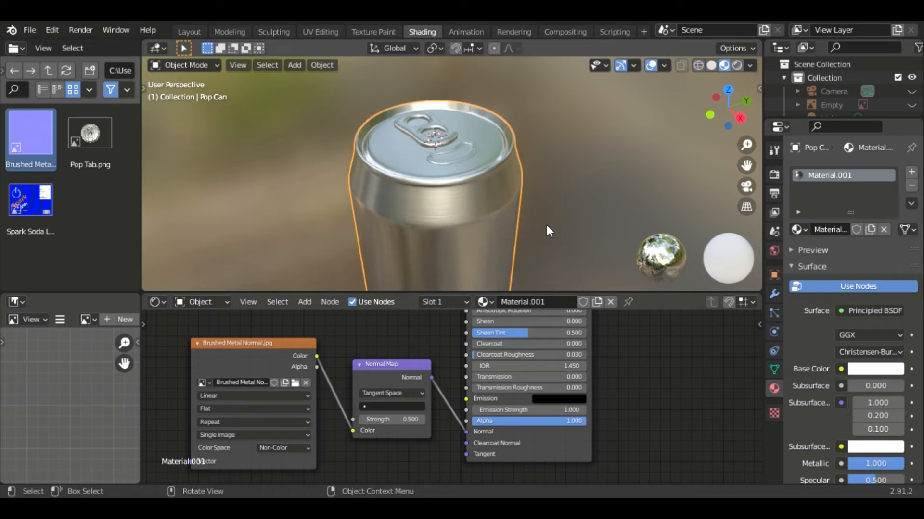
pyautogui.scroll(5, 554, 219)
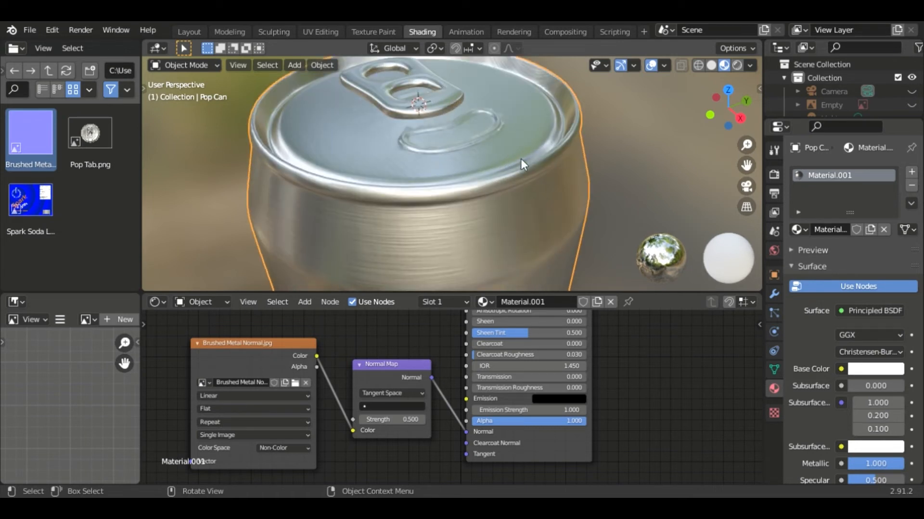
pyautogui.scroll(-5, 505, 181)
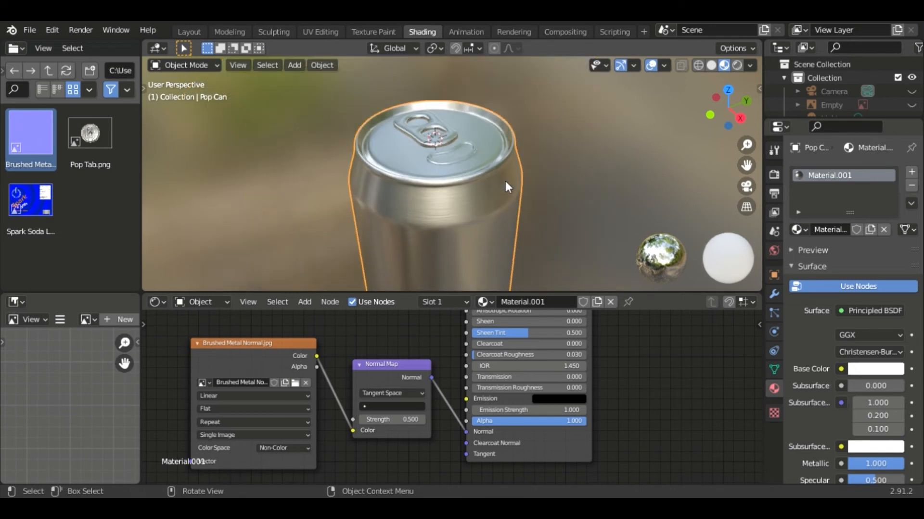
pyautogui.moveTo(532, 206); pyautogui.dragTo(570, 191, button='middle')
pyautogui.scroll(-4, 575, 198)
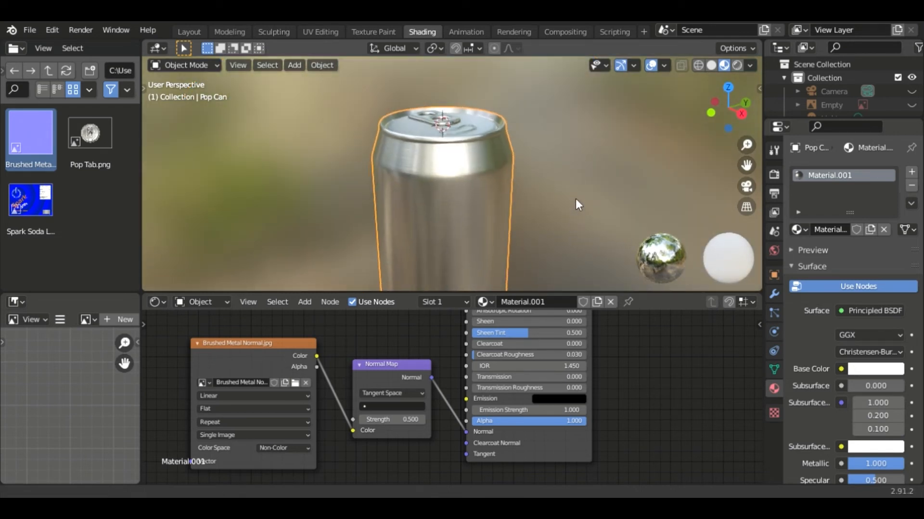
# Rename the can's material as Metal
pyautogui.click(550, 303)
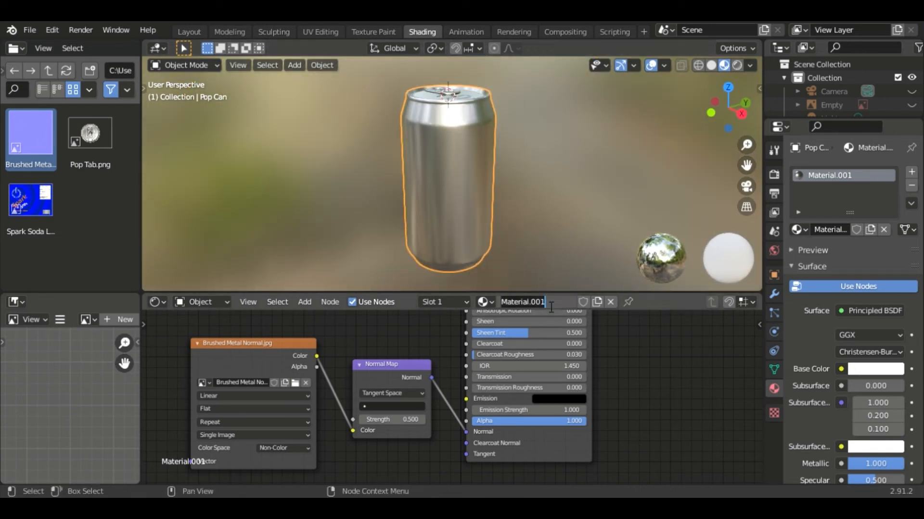
pyautogui.write('M')
pyautogui.press('Return')
# Try the Spark Soda LABEL.jpg texture on the Metal material by linking its Color to the Principled BSDF's Base Color
pyautogui.moveTo(640, 368)
pyautogui.mouseDown(button='middle')
pyautogui.moveTo(649, 442)
pyautogui.moveTo(655, 379)
pyautogui.moveTo(647, 419)
pyautogui.mouseUp(button='middle')
pyautogui.scroll(-3, 592, 390)
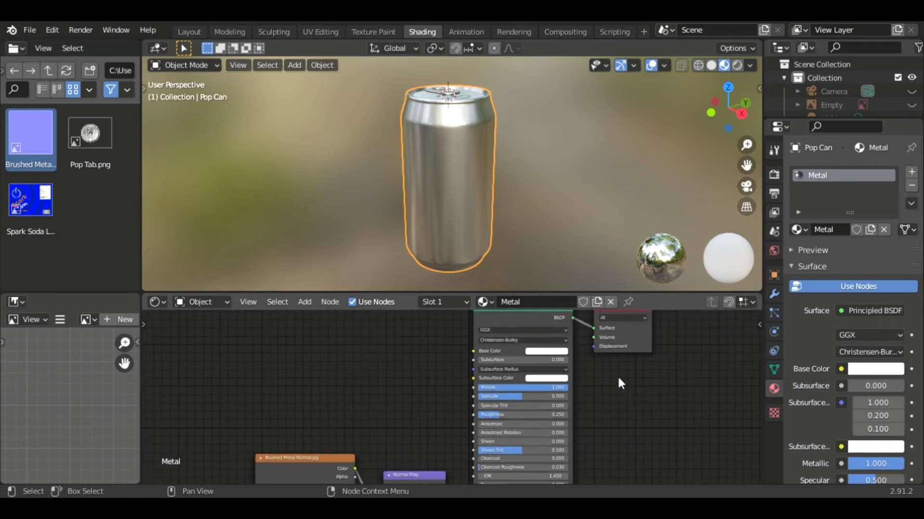
pyautogui.moveTo(619, 379); pyautogui.dragTo(625, 427, button='middle')
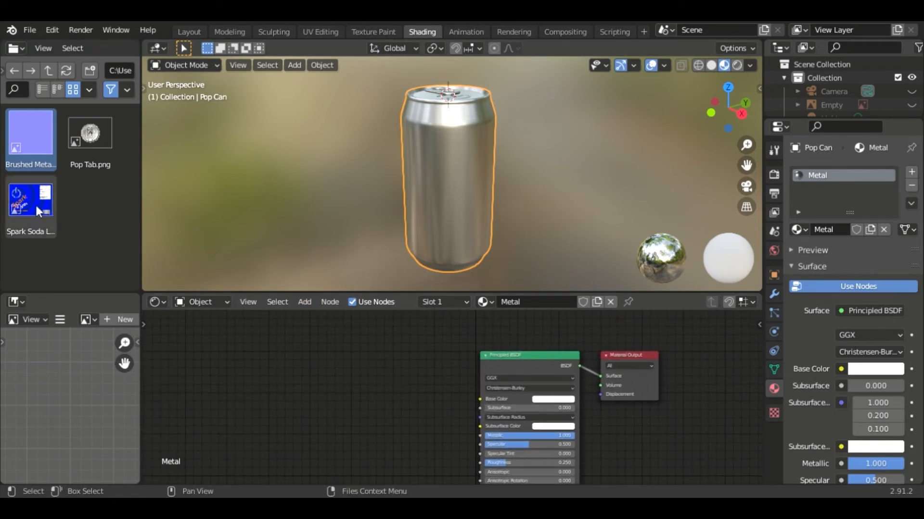
pyautogui.moveTo(27, 196); pyautogui.dragTo(277, 343)
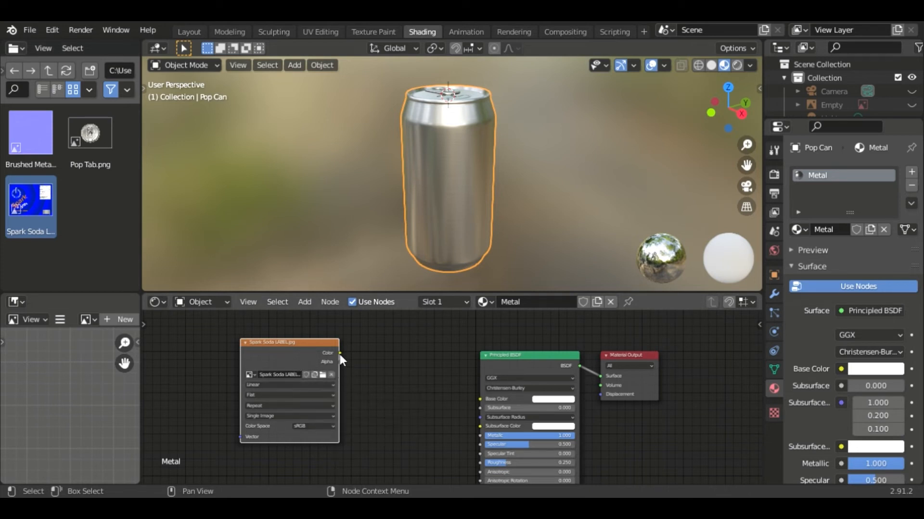
pyautogui.moveTo(319, 344); pyautogui.dragTo(357, 346)
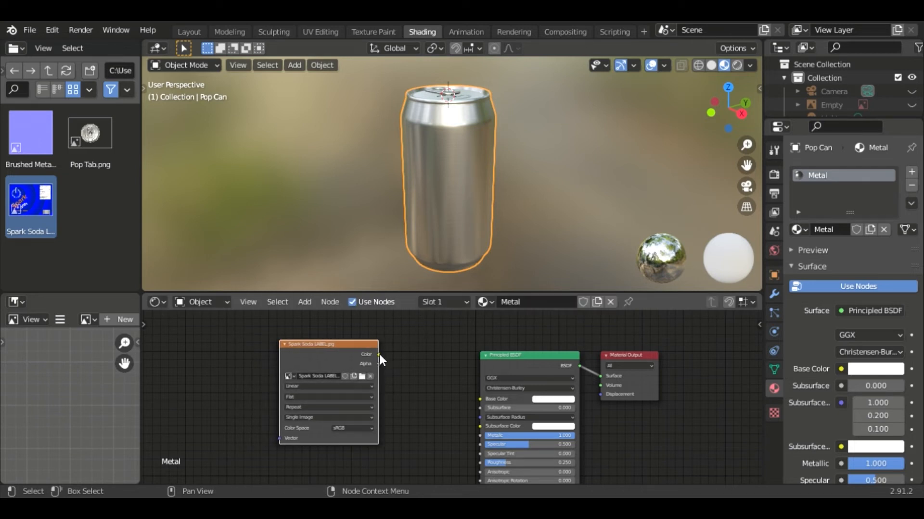
pyautogui.moveTo(378, 354); pyautogui.dragTo(481, 399)
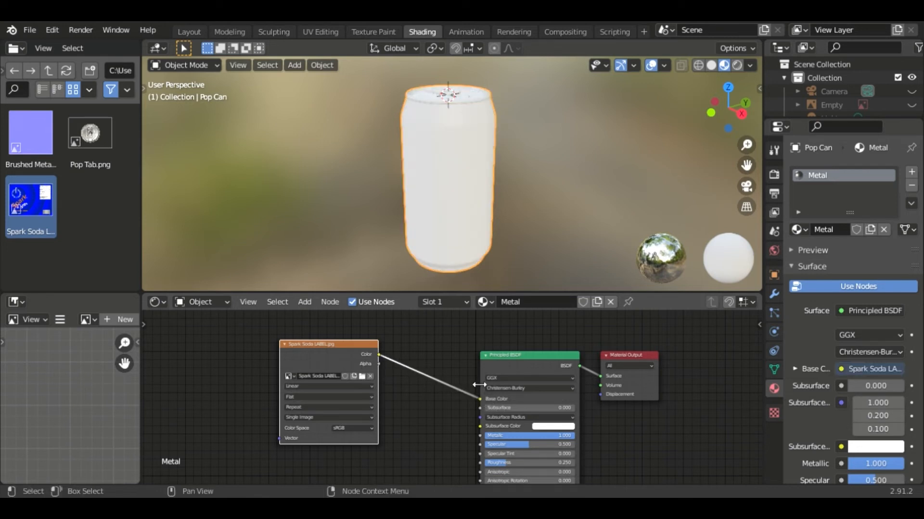
pyautogui.moveTo(487, 166)
pyautogui.mouseDown(button='middle')
pyautogui.moveTo(520, 185)
pyautogui.moveTo(453, 105)
pyautogui.moveTo(543, 149)
pyautogui.moveTo(544, 76)
pyautogui.moveTo(551, 178)
pyautogui.moveTo(478, 162)
pyautogui.mouseUp(button='middle')
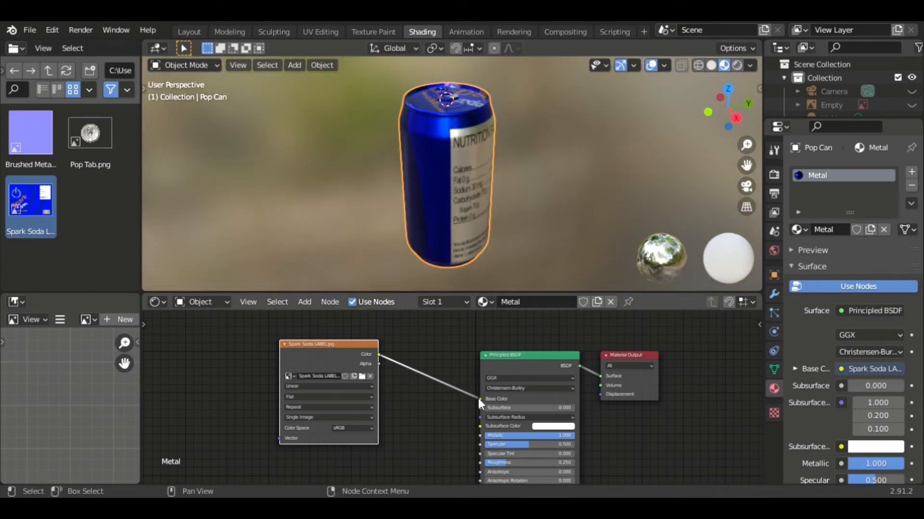
# Unlink the Spark Soda label texture from Base Color and delete its node from the Metal material
pyautogui.moveTo(480, 399); pyautogui.dragTo(435, 374)
pyautogui.click(339, 348)
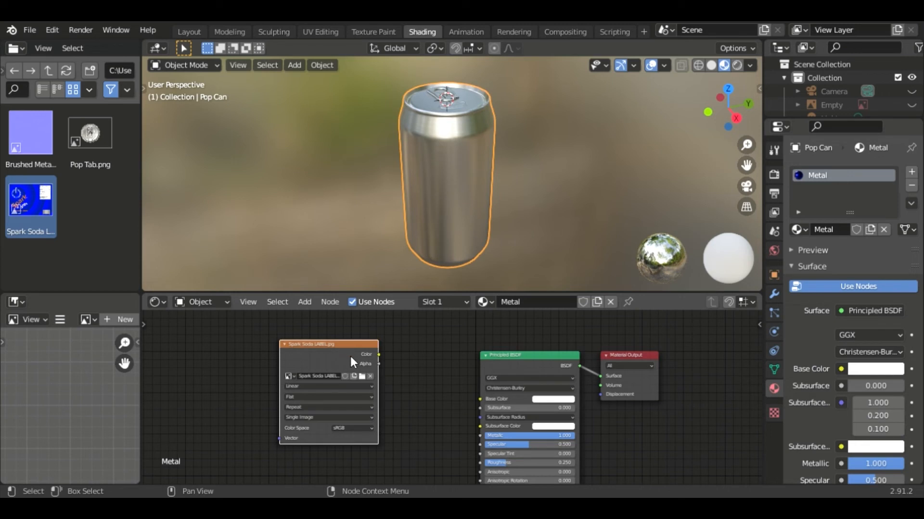
pyautogui.press('x')
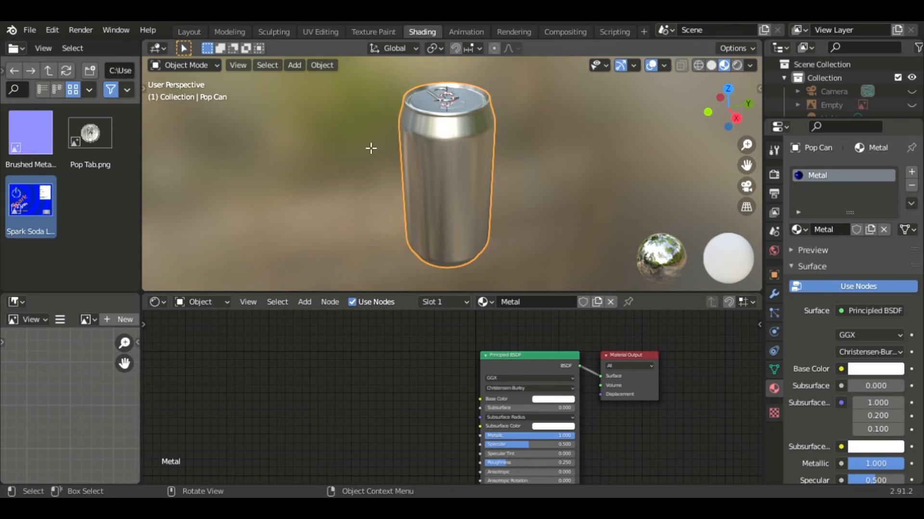
# In Edit Mode with face selection, select the face loops around the can's neck and upper body below the rim
pyautogui.press('Tab')
pyautogui.scroll(1, 530, 176)
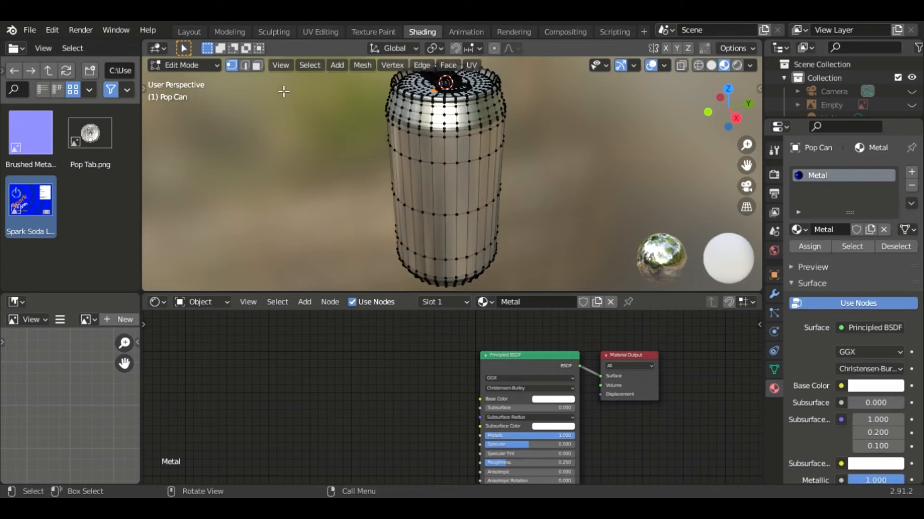
pyautogui.press('3')
pyautogui.scroll(5, 580, 172)
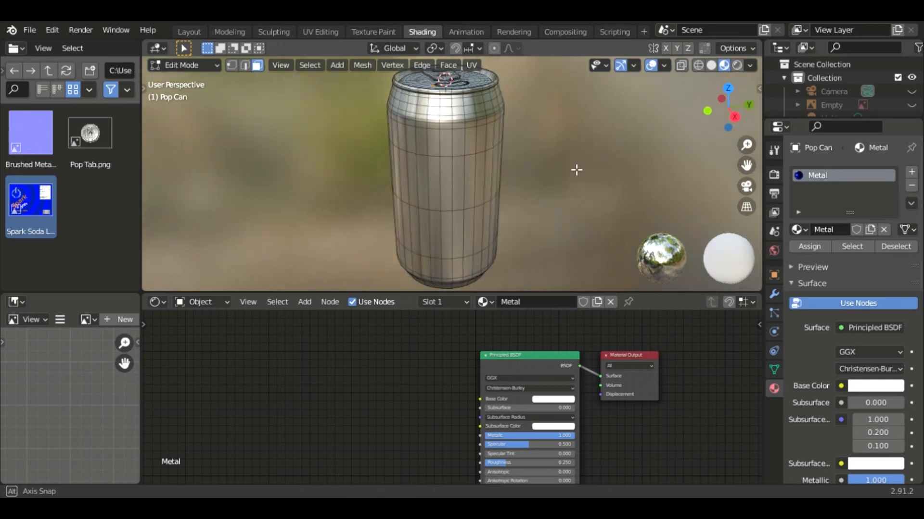
pyautogui.moveTo(565, 138); pyautogui.dragTo(547, 163, button='middle')
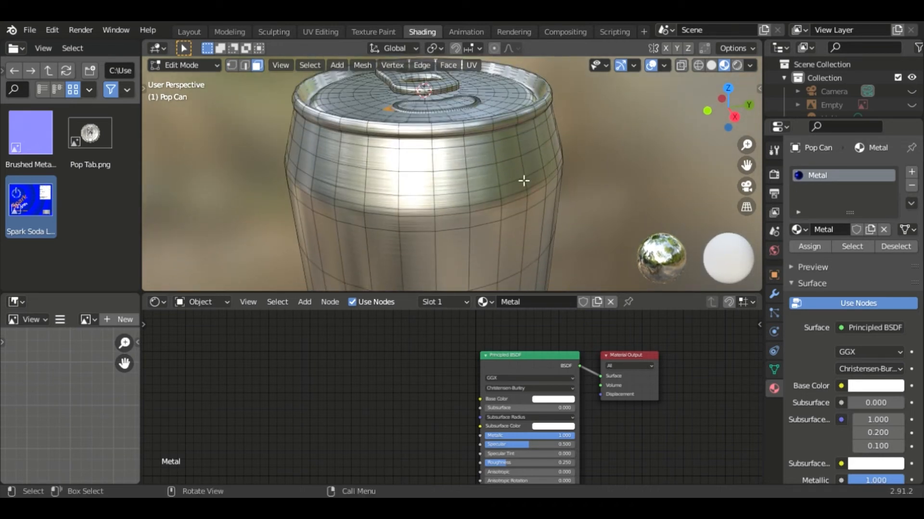
pyautogui.keyDown('alt'); pyautogui.keyDown('shift'); pyautogui.click(435, 148); pyautogui.keyUp('shift'); pyautogui.keyUp('alt')
pyautogui.keyDown('alt'); pyautogui.keyDown('shift'); pyautogui.click(435, 164); pyautogui.keyUp('shift'); pyautogui.keyUp('alt')
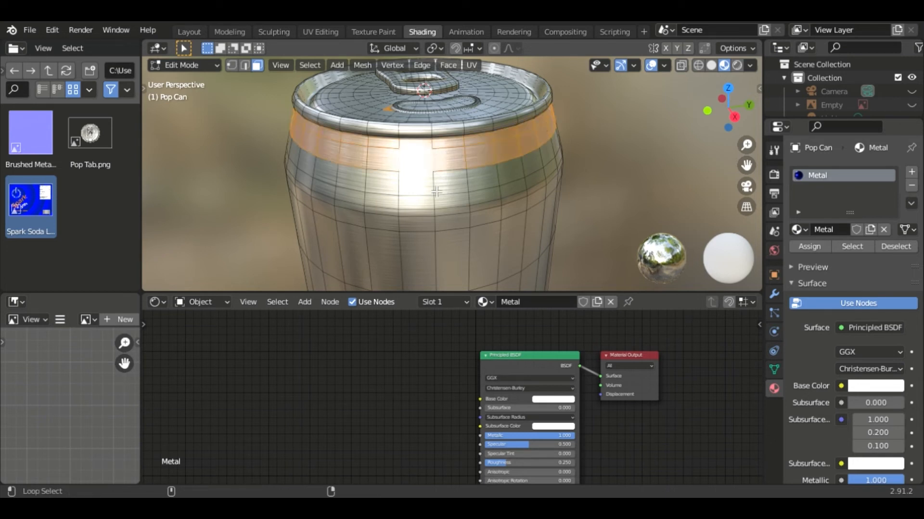
pyautogui.keyDown('alt'); pyautogui.keyDown('shift'); pyautogui.click(435, 195); pyautogui.keyUp('shift'); pyautogui.keyUp('alt')
pyautogui.keyDown('alt'); pyautogui.keyDown('shift'); pyautogui.click(436, 218); pyautogui.keyUp('shift'); pyautogui.keyUp('alt')
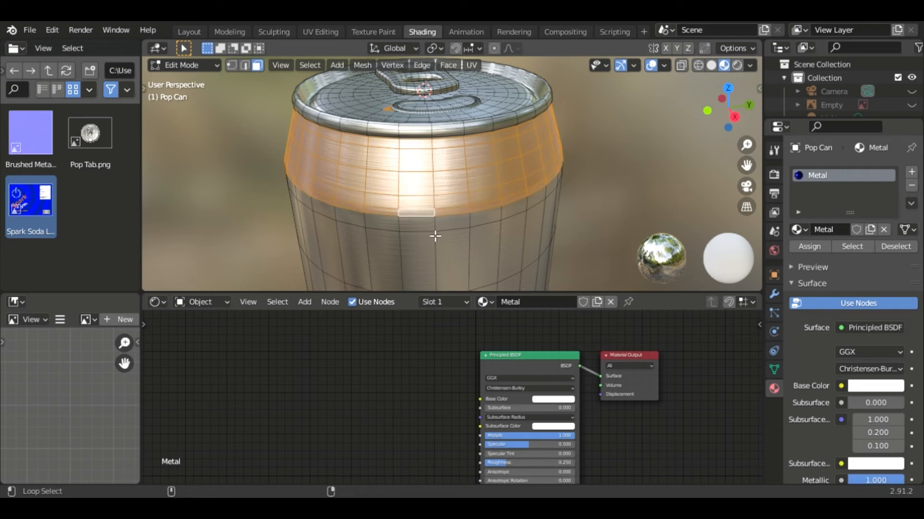
pyautogui.keyDown('alt'); pyautogui.keyDown('shift'); pyautogui.click(435, 236); pyautogui.keyUp('shift'); pyautogui.keyUp('alt')
pyautogui.keyDown('alt'); pyautogui.keyDown('shift'); pyautogui.click(435, 245); pyautogui.keyUp('shift'); pyautogui.keyUp('alt')
# Extend the selection with the remaining face loops down the can's side wall, stopping above the tapered base
pyautogui.scroll(-3, 532, 238)
pyautogui.keyDown('shift'); pyautogui.moveTo(553, 241); pyautogui.dragTo(554, 120, button='middle'); pyautogui.keyUp('shift')
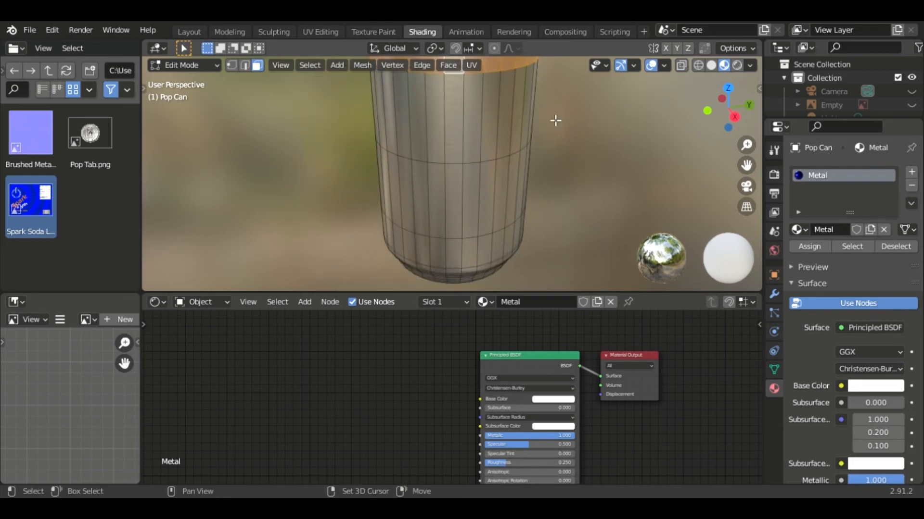
pyautogui.keyDown('alt'); pyautogui.keyDown('shift'); pyautogui.click(464, 129); pyautogui.keyUp('shift'); pyautogui.keyUp('alt')
pyautogui.keyDown('alt'); pyautogui.keyDown('shift'); pyautogui.click(465, 192); pyautogui.keyUp('shift'); pyautogui.keyUp('alt')
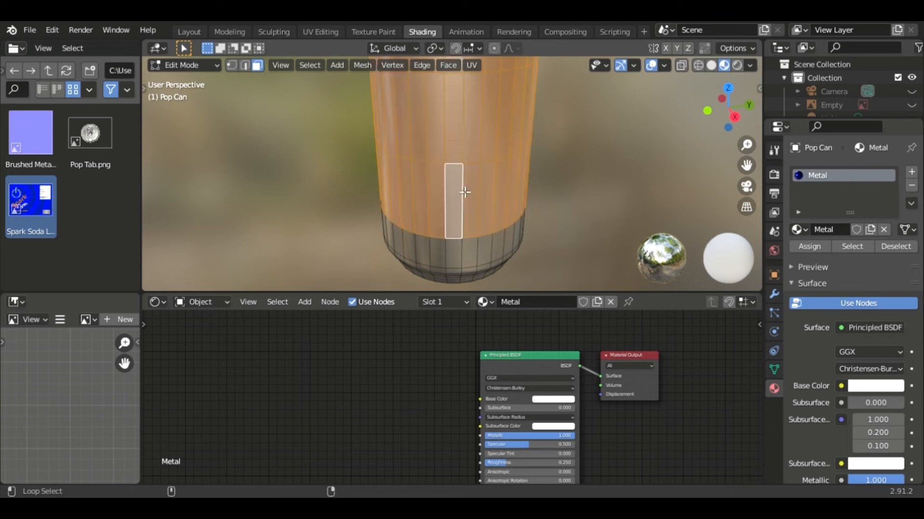
pyautogui.keyDown('alt'); pyautogui.keyDown('shift'); pyautogui.click(463, 260); pyautogui.keyUp('shift'); pyautogui.keyUp('alt')
pyautogui.scroll(1, 605, 224)
pyautogui.keyDown('shift'); pyautogui.moveTo(601, 212); pyautogui.dragTo(589, 118, button='middle'); pyautogui.keyUp('shift')
pyautogui.scroll(1, 557, 165)
pyautogui.keyDown('shift'); pyautogui.moveTo(556, 168); pyautogui.dragTo(566, 115, button='middle'); pyautogui.keyUp('shift')
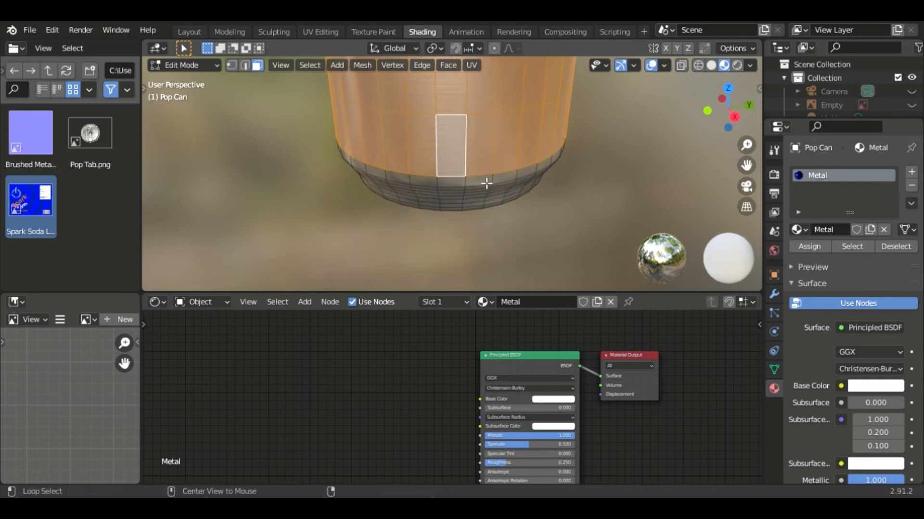
pyautogui.moveTo(466, 184); pyautogui.dragTo(583, 205, button='middle')
pyautogui.scroll(-2, 594, 149)
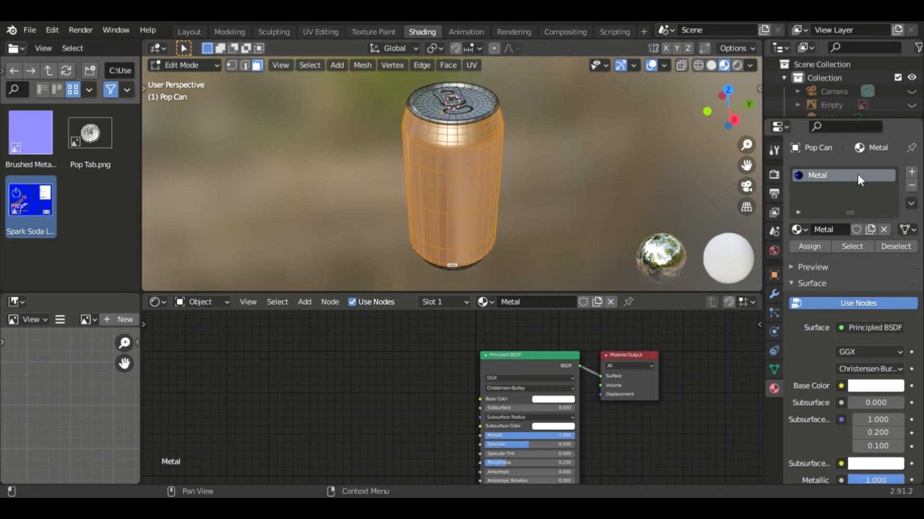
# Add a second material slot, assign the selected side faces to it and choose the Metal material for it
pyautogui.click(911, 173)
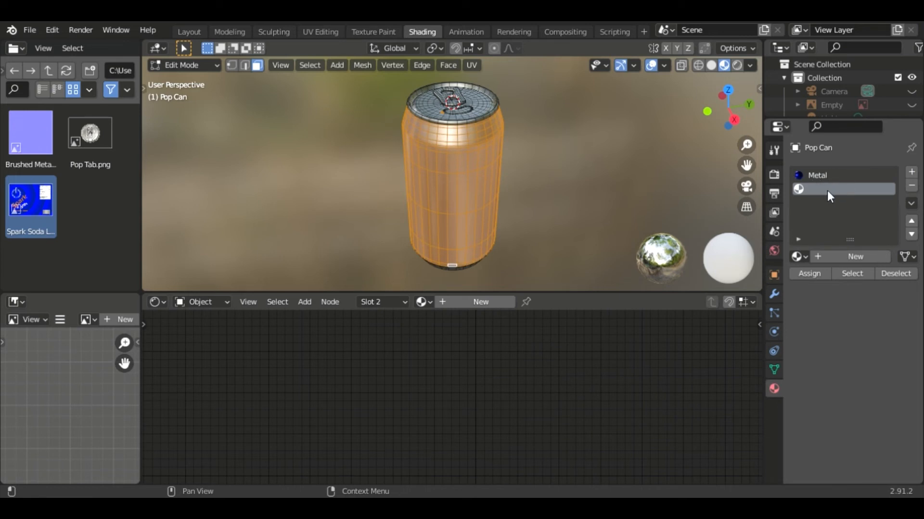
pyautogui.click(808, 274)
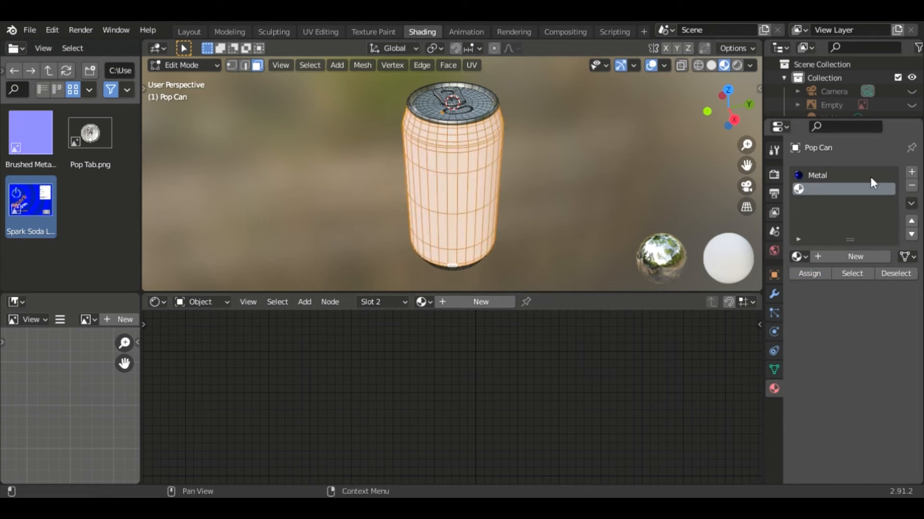
pyautogui.click(423, 302)
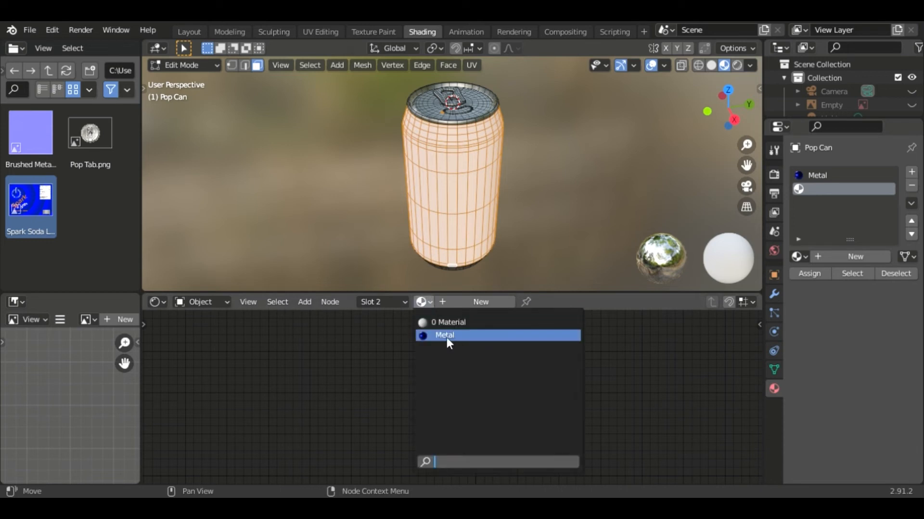
pyautogui.click(448, 342)
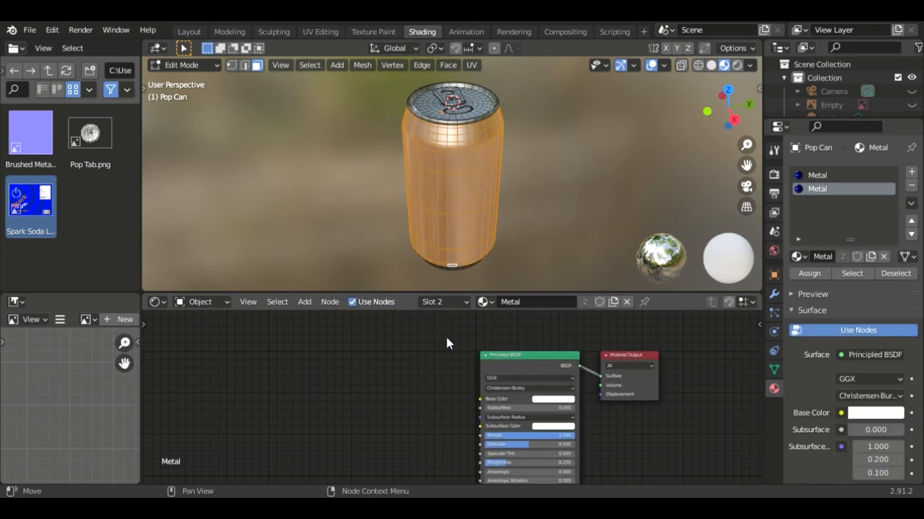
# Make the second slot's material an independent copy and rename it as Label
pyautogui.click(612, 302)
pyautogui.click(557, 302)
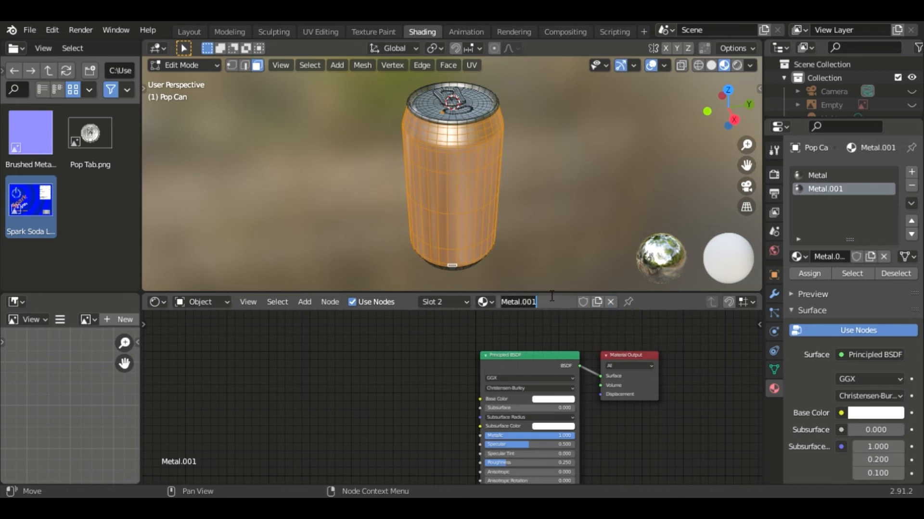
pyautogui.write('Label')
pyautogui.press('Return')
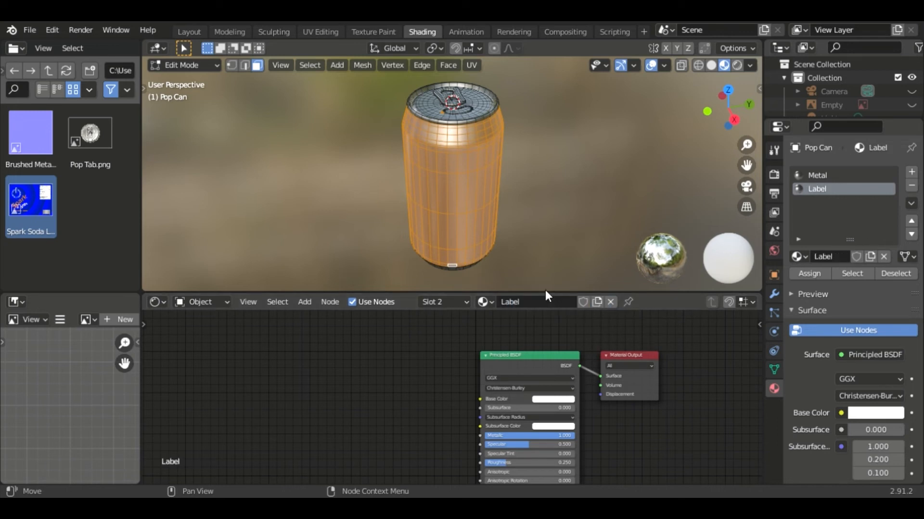
# Add the Spark Soda LABEL.jpg texture to the Label material and link its Color to the Principled BSDF's Base Color
pyautogui.moveTo(444, 376); pyautogui.dragTo(445, 311, button='middle')
pyautogui.moveTo(455, 379); pyautogui.dragTo(456, 365, button='middle')
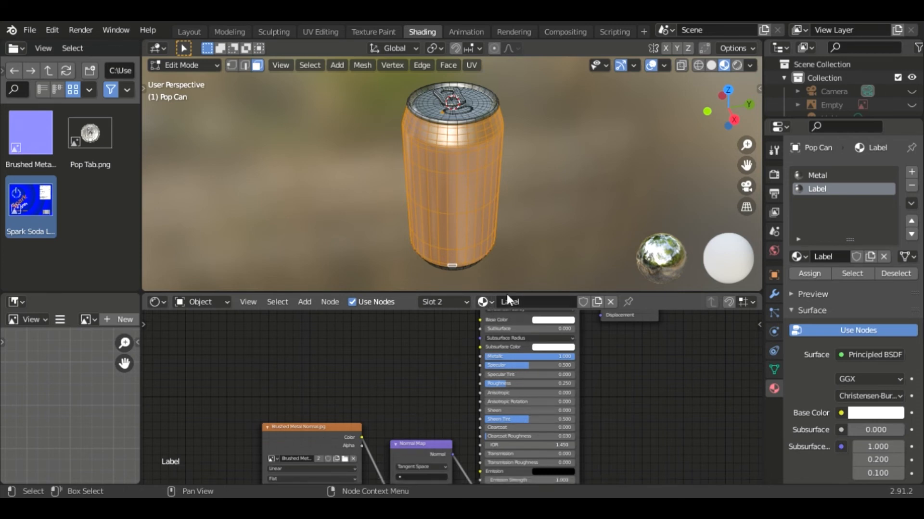
pyautogui.moveTo(440, 352); pyautogui.dragTo(456, 416, button='middle')
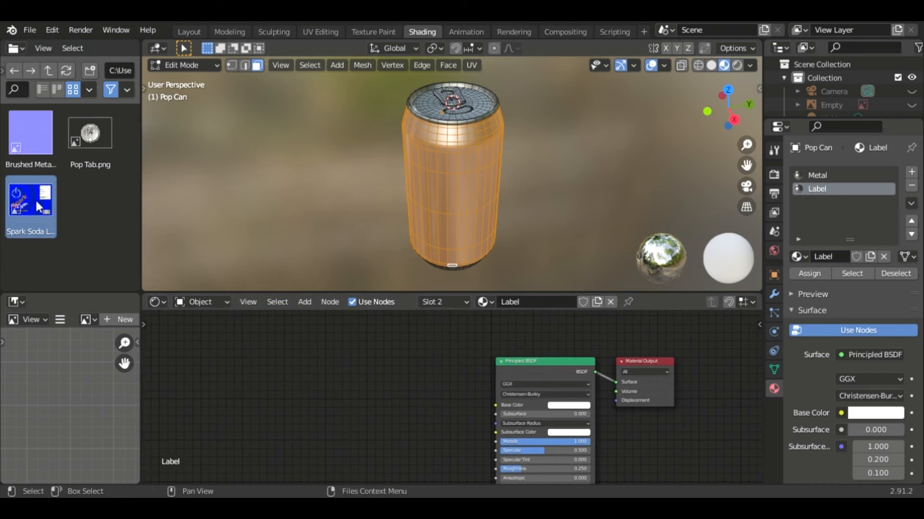
pyautogui.moveTo(39, 207); pyautogui.dragTo(296, 374)
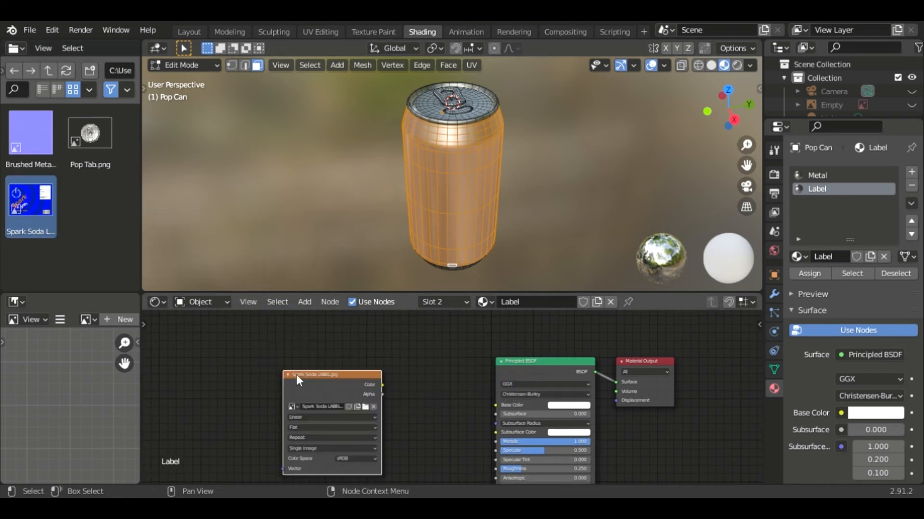
pyautogui.moveTo(382, 386); pyautogui.dragTo(495, 406)
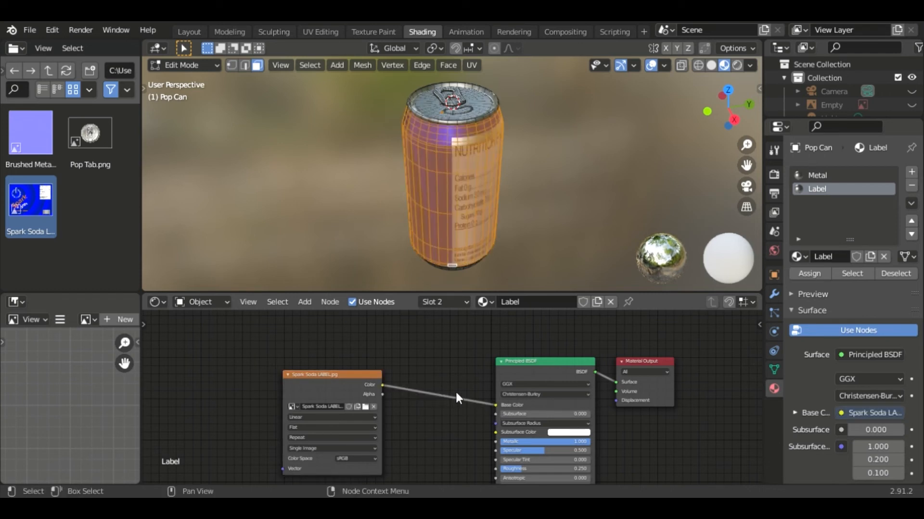
# Return to Object Mode, inspect the label around the can, and move the Spark Soda LABEL.jpg texture node closer to the Principled BSDF
pyautogui.click(563, 155)
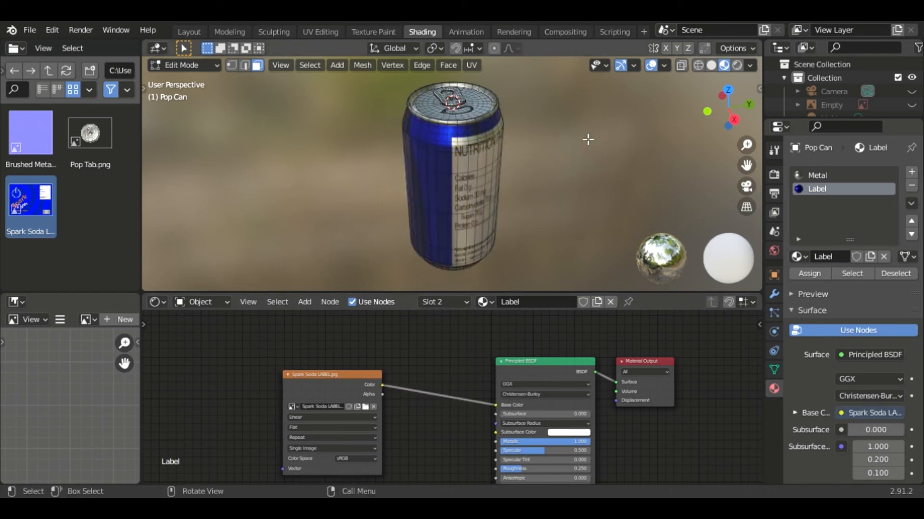
pyautogui.press('Tab')
pyautogui.moveTo(532, 196); pyautogui.dragTo(536, 140, button='middle')
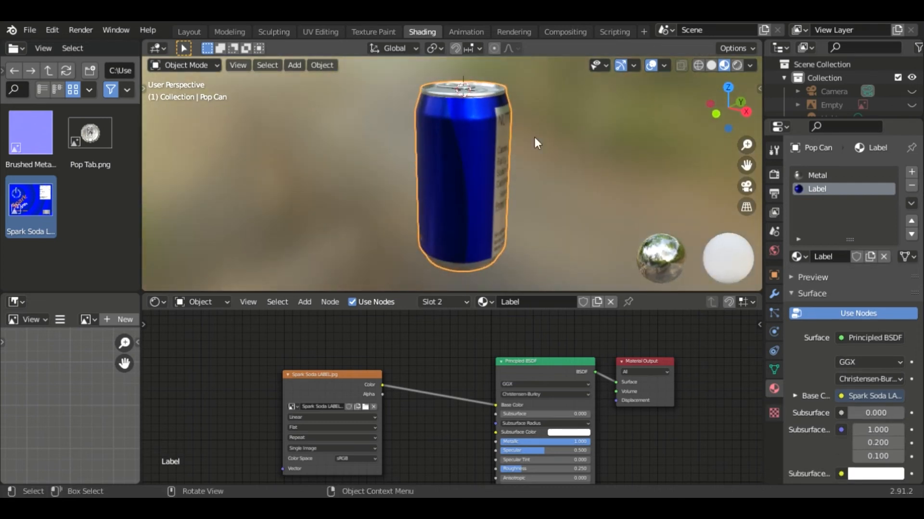
pyautogui.moveTo(553, 227); pyautogui.dragTo(468, 282, button='middle')
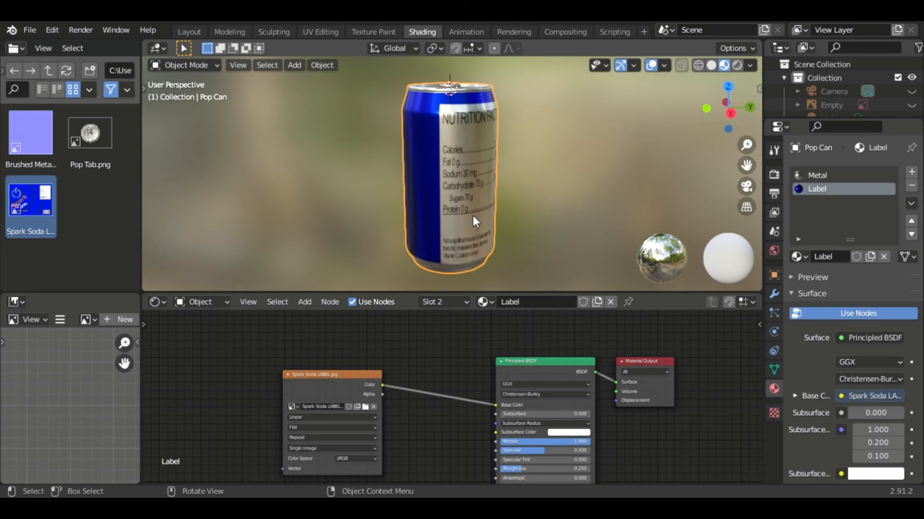
pyautogui.moveTo(338, 375); pyautogui.dragTo(363, 356)
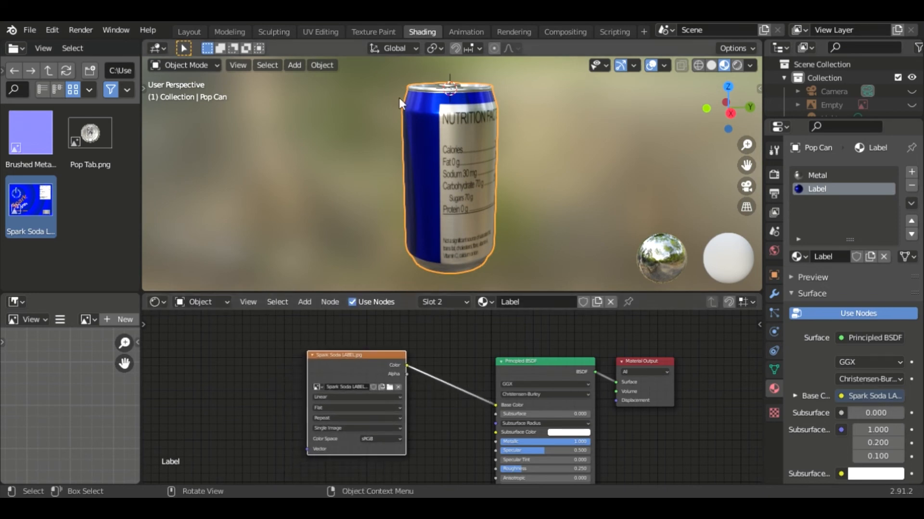
# Switch to the UV Editing workspace, show the whole Spark Soda label image in the UV editor, and leave the can's faces deselected
pyautogui.click(317, 29)
pyautogui.moveTo(386, 254); pyautogui.dragTo(420, 253)
pyautogui.scroll(-4, 226, 223)
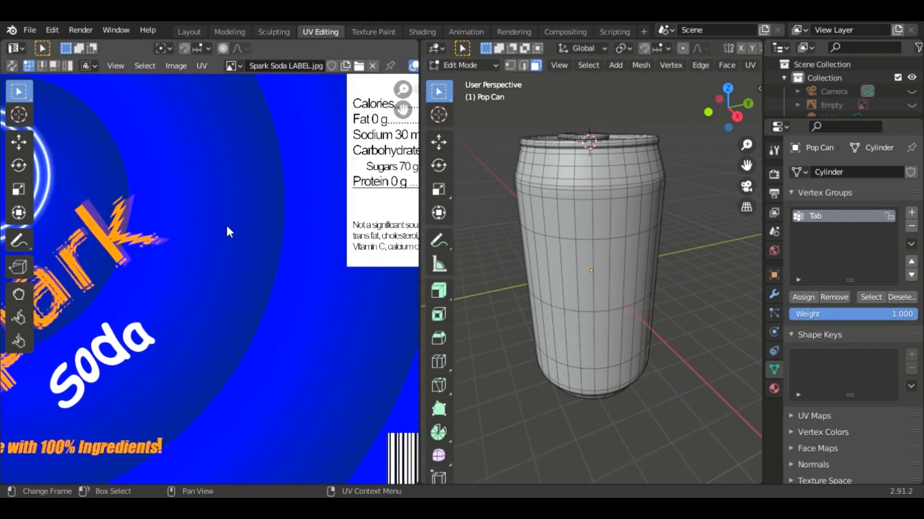
pyautogui.scroll(-4, 229, 230)
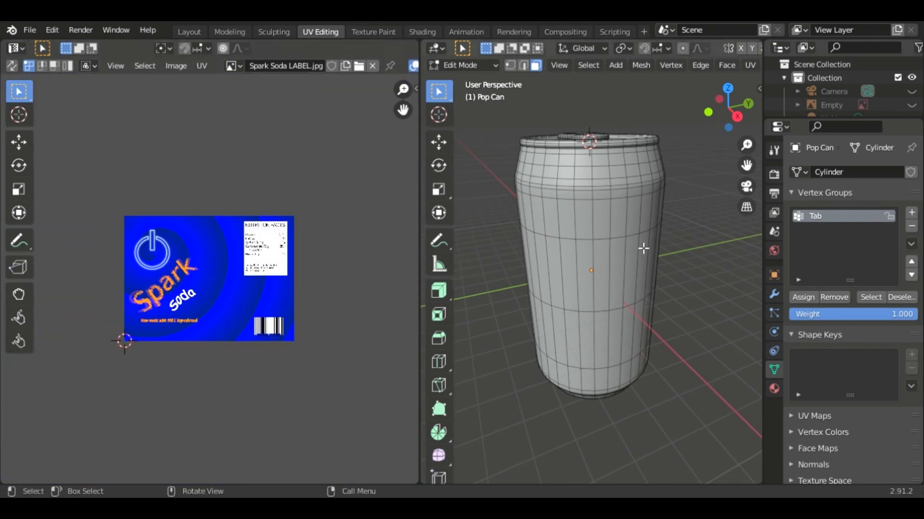
pyautogui.press('a')
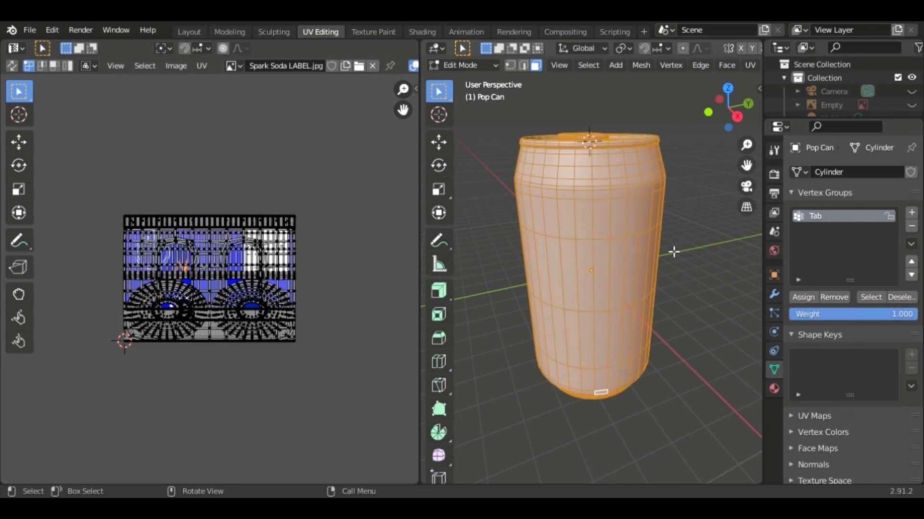
pyautogui.hotkey('alt', 'a')
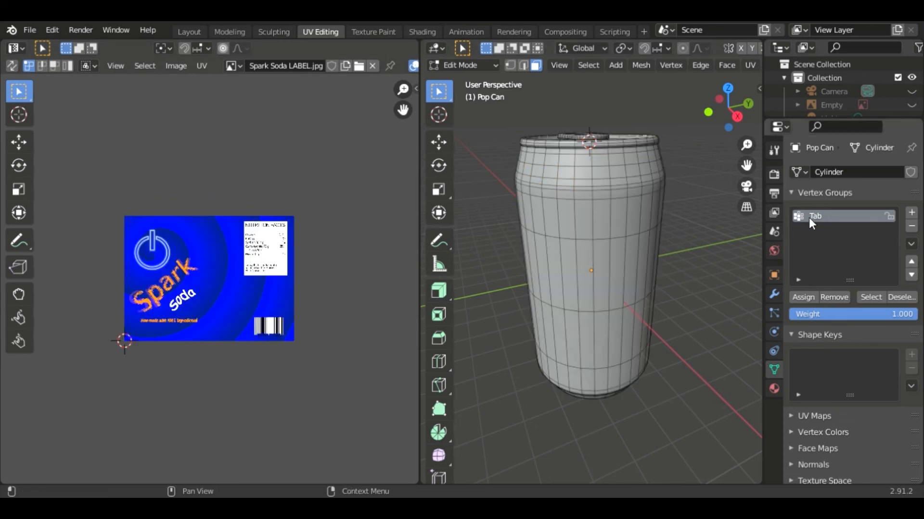
# Select all faces assigned to the Label material in the Shading workspace and return to UV Editing with them selected
pyautogui.click(422, 31)
pyautogui.press('Tab')
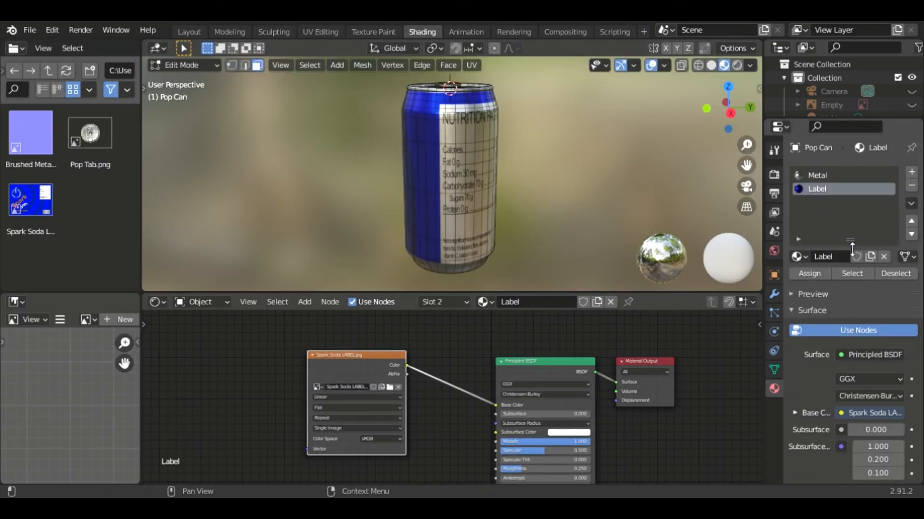
pyautogui.click(852, 272)
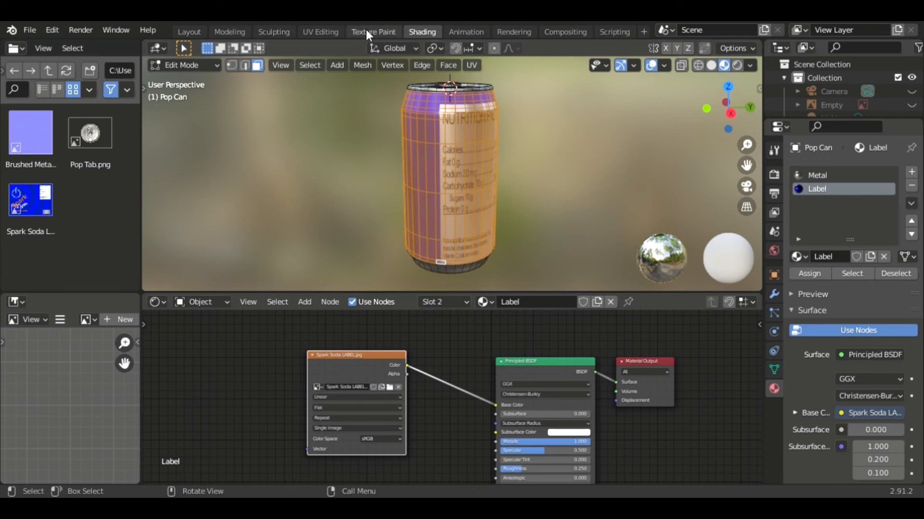
pyautogui.click(321, 31)
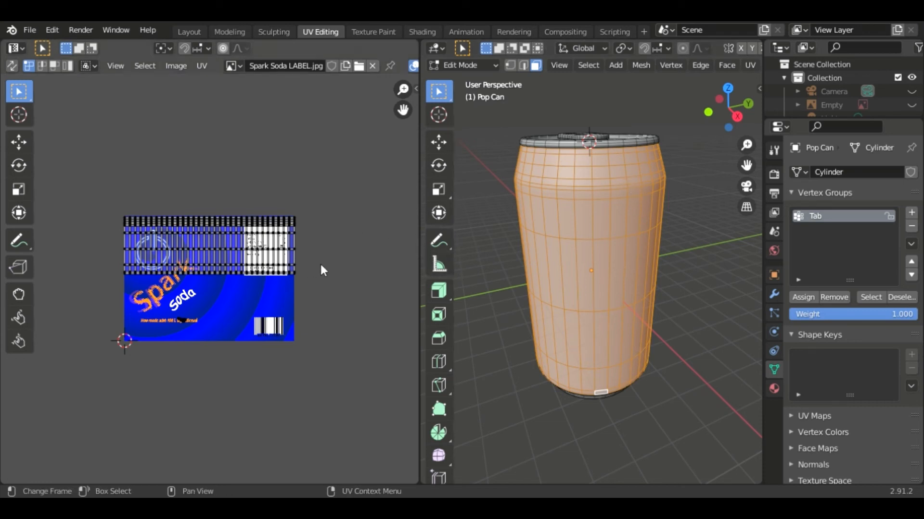
# Select all the label UVs and move them straight down along Y to about the middle of the label image
pyautogui.press('a')
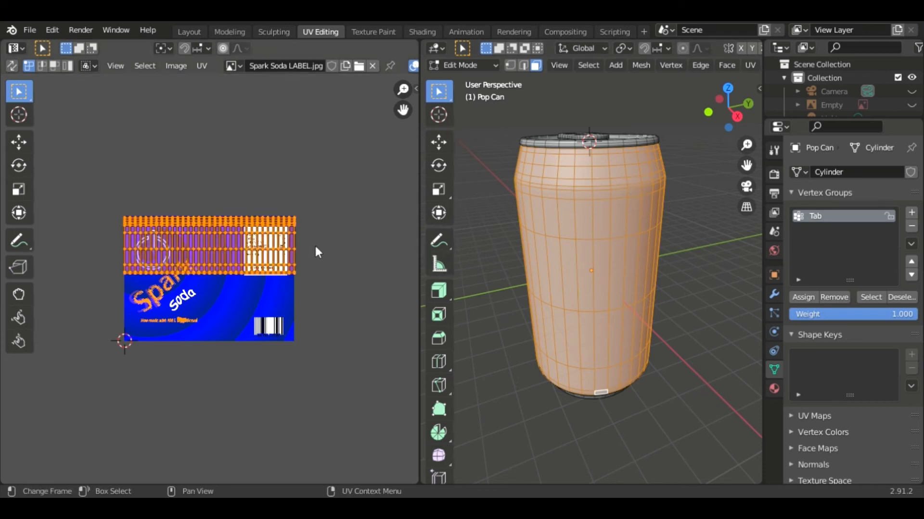
pyautogui.press('g')
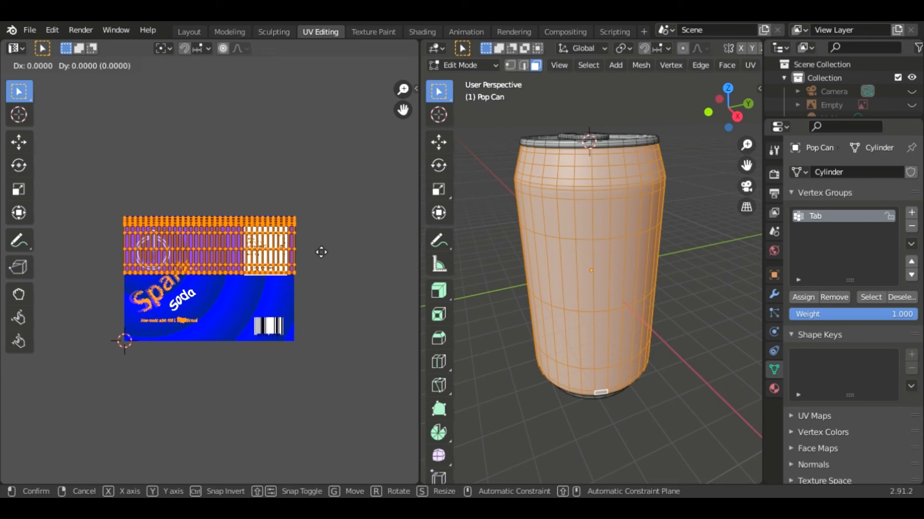
pyautogui.press('y')
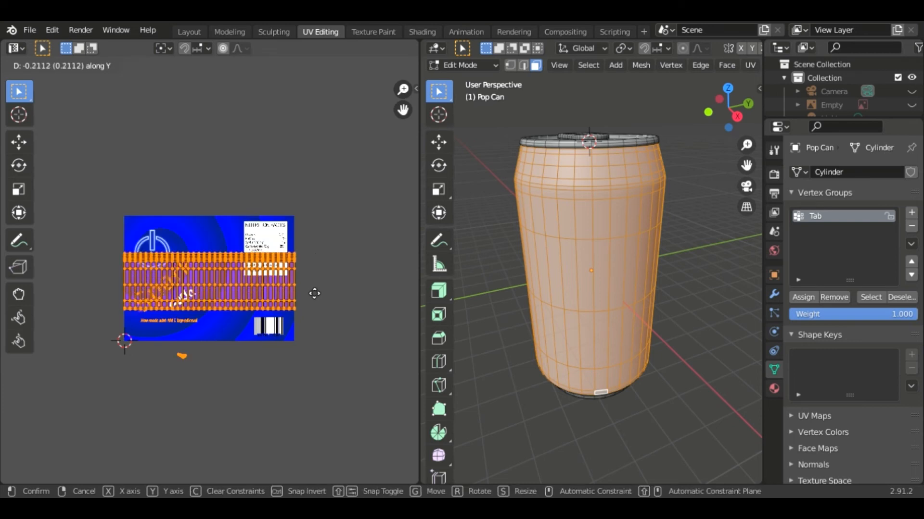
pyautogui.click(308, 287)
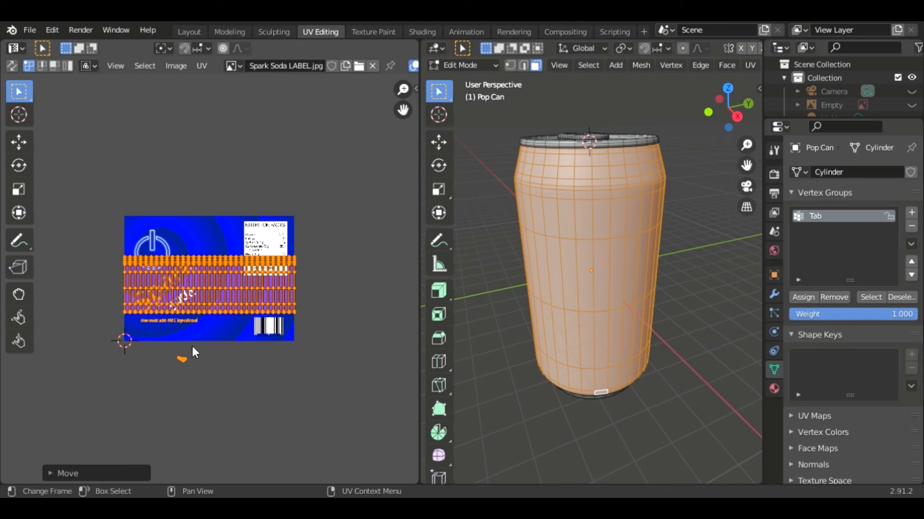
# Reselect all the label UVs and scale them along Y by about 1.73
pyautogui.click(184, 360)
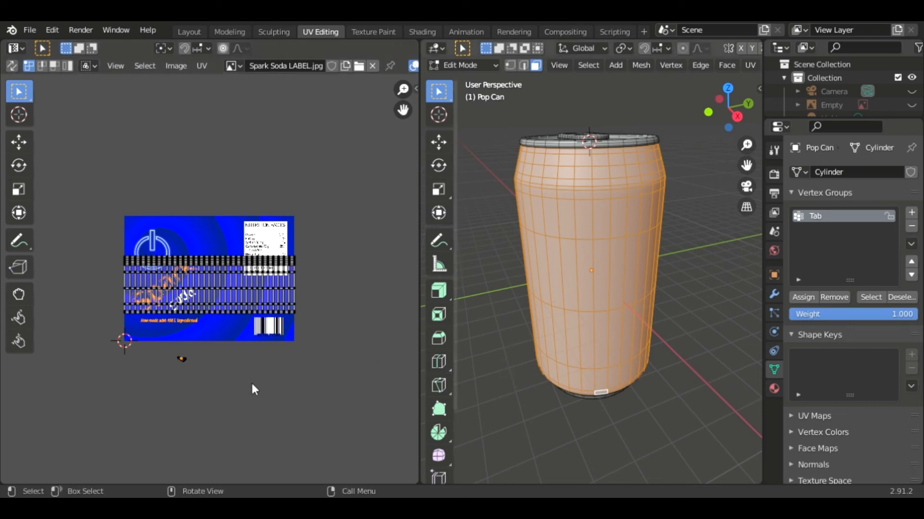
pyautogui.press('a')
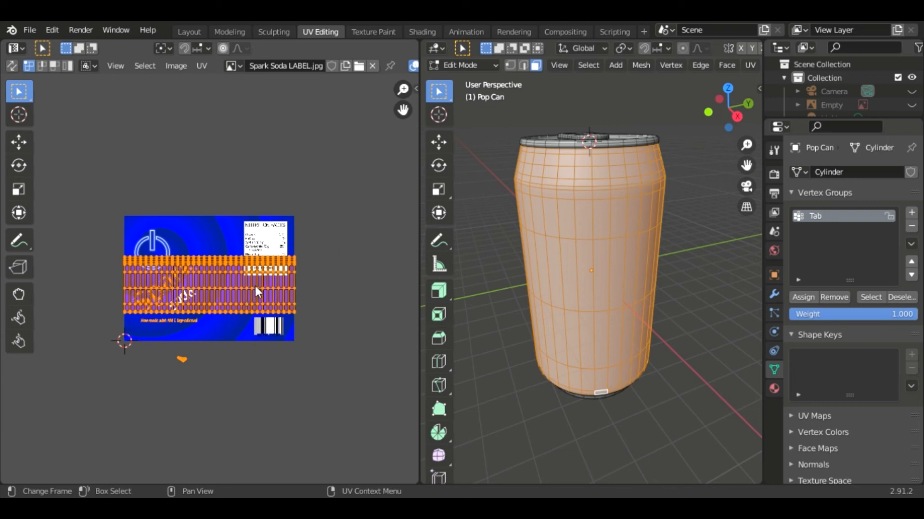
pyautogui.press('s')
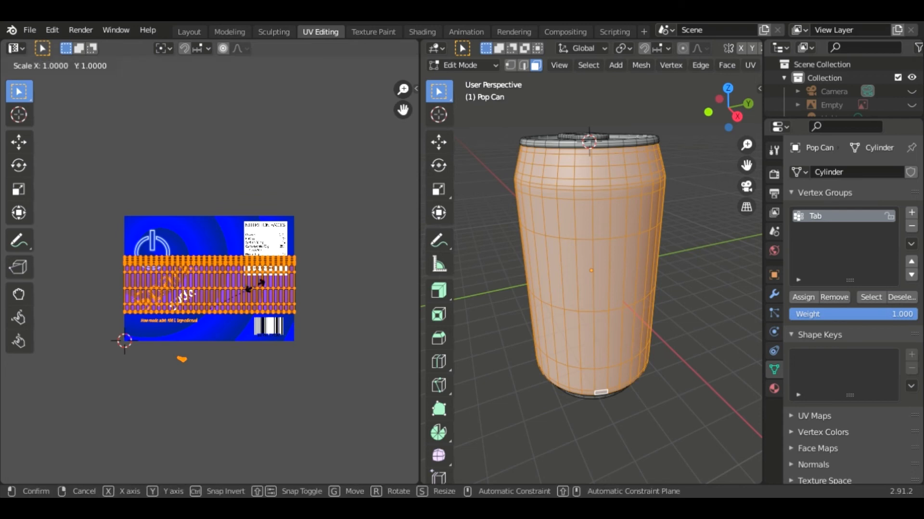
pyautogui.press('y')
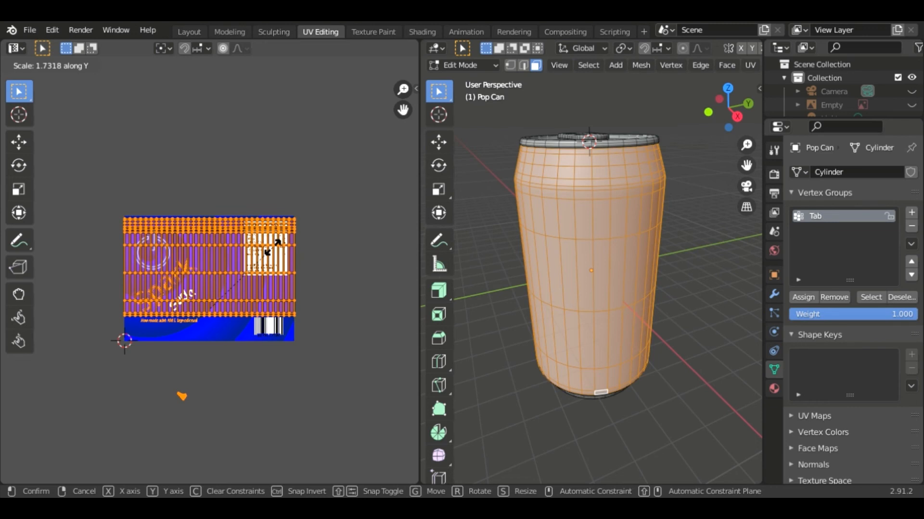
pyautogui.click(272, 246)
# Move the label UVs down along Y by about 0.14 so their lower edge meets the bottom of the label image
pyautogui.press('g')
pyautogui.press('y')
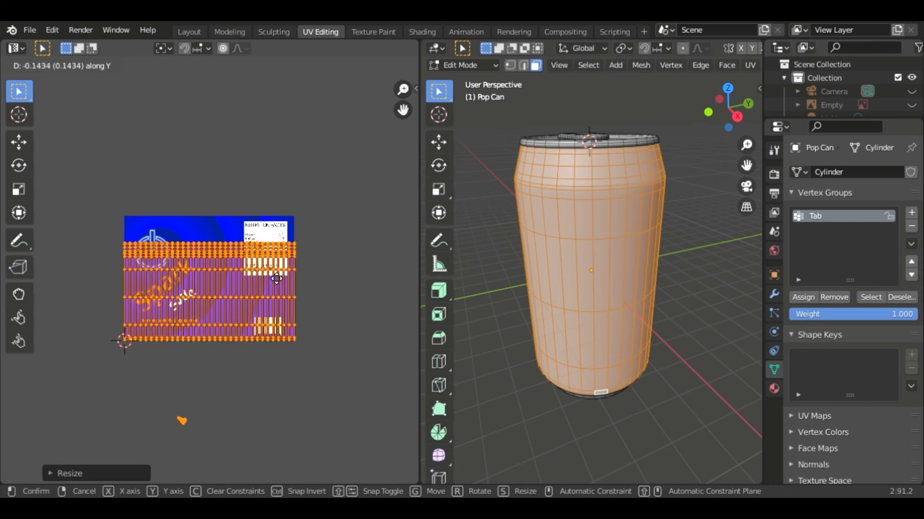
pyautogui.click(277, 278)
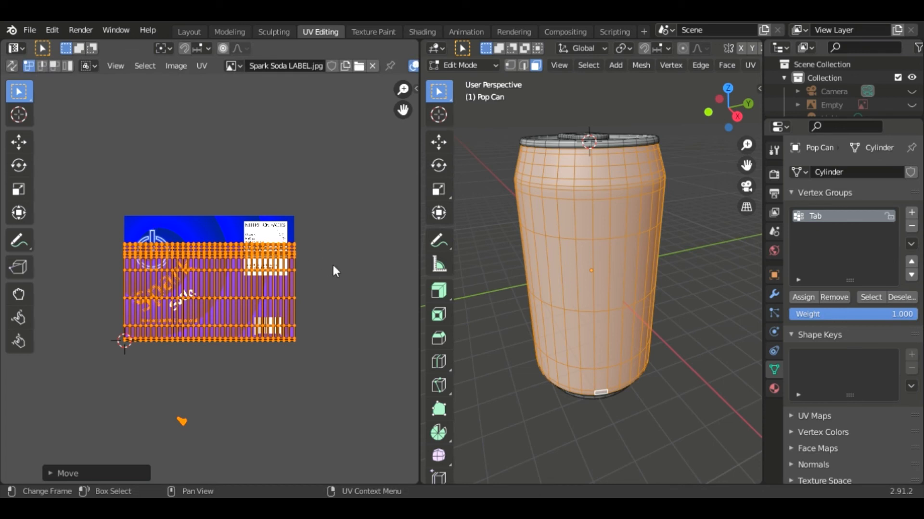
# Scale the label UVs along Y by about 1.25, plus a slight further stretch, to cover the label image's full height
pyautogui.press('s')
pyautogui.press('y')
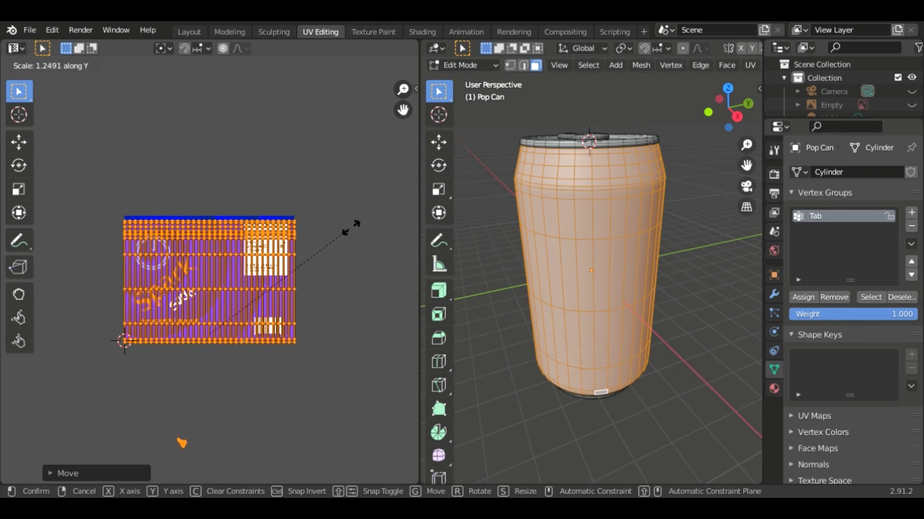
pyautogui.click(351, 224)
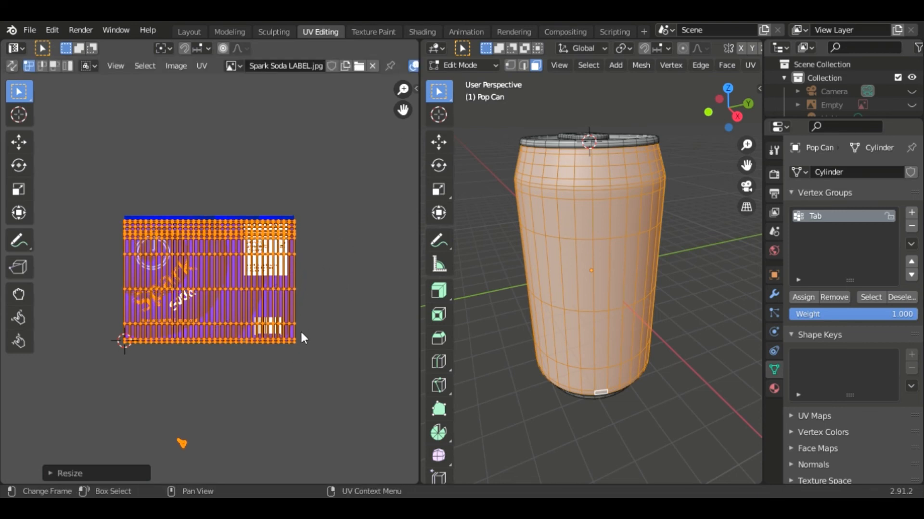
pyautogui.press('s')
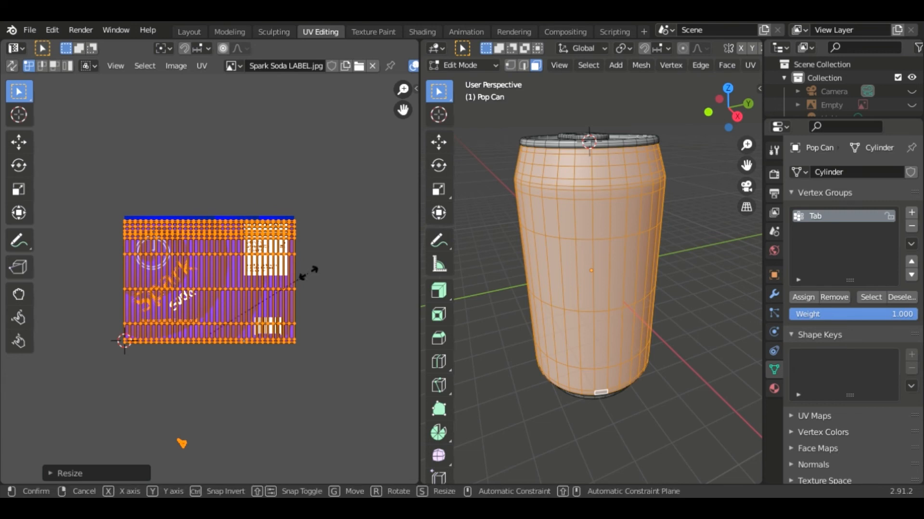
pyautogui.press('y')
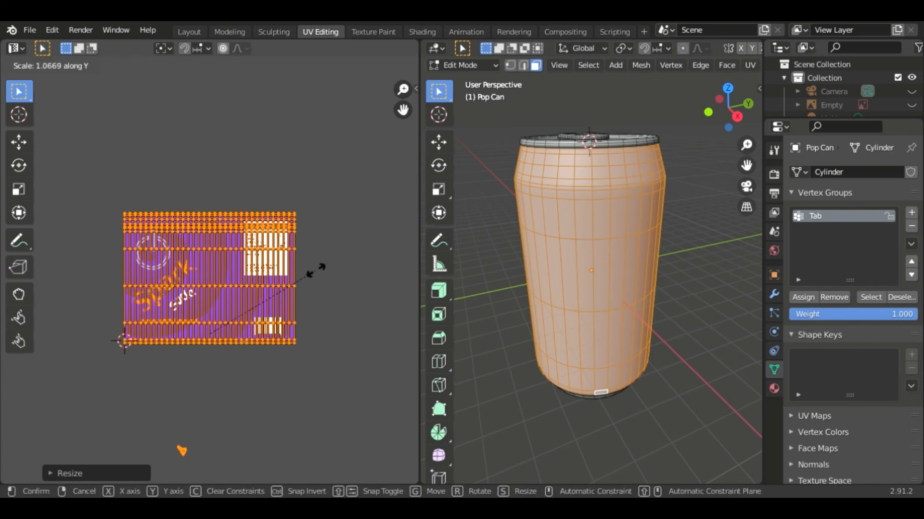
pyautogui.click(318, 278)
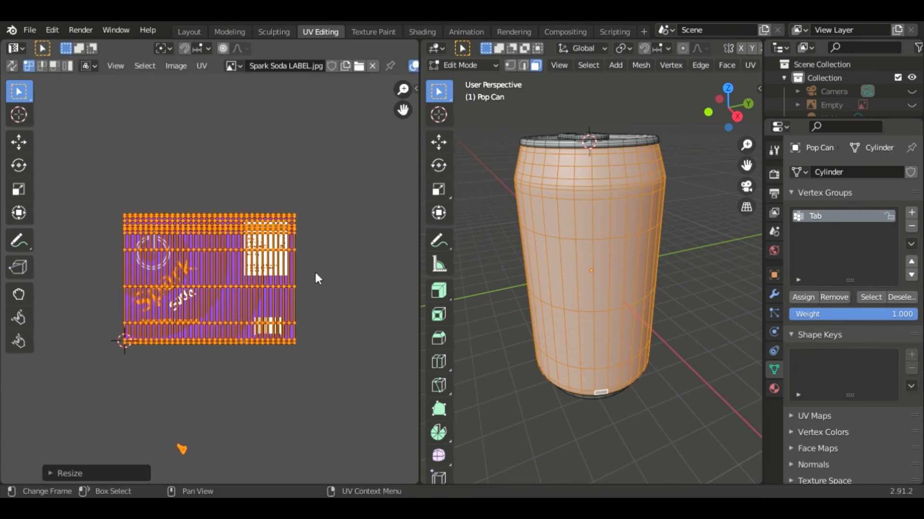
# Set the 3D viewport to Material Preview shading and check the label's fit on the can from several angles
pyautogui.moveTo(697, 62); pyautogui.dragTo(516, 83, button='middle')
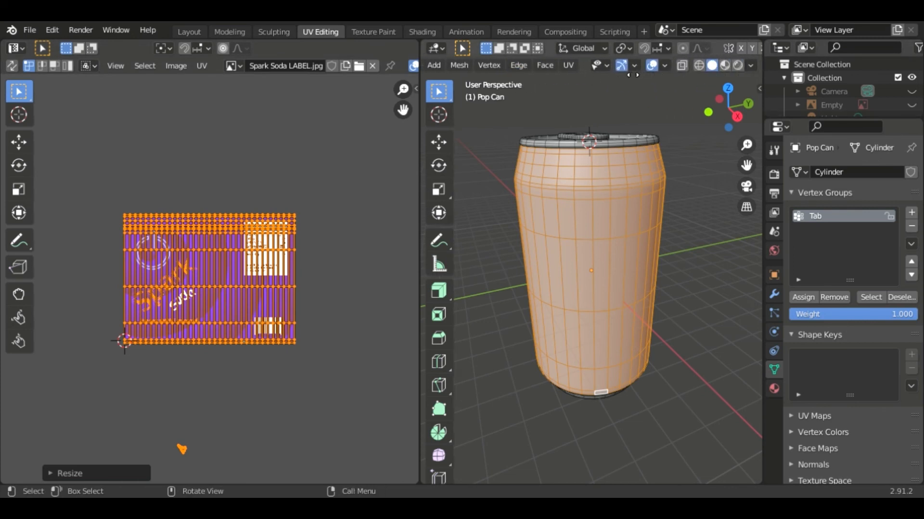
pyautogui.click(725, 69)
pyautogui.moveTo(688, 229)
pyautogui.mouseDown(button='middle')
pyautogui.moveTo(707, 247)
pyautogui.moveTo(693, 254)
pyautogui.moveTo(698, 202)
pyautogui.moveTo(677, 256)
pyautogui.moveTo(622, 270)
pyautogui.mouseUp(button='middle')
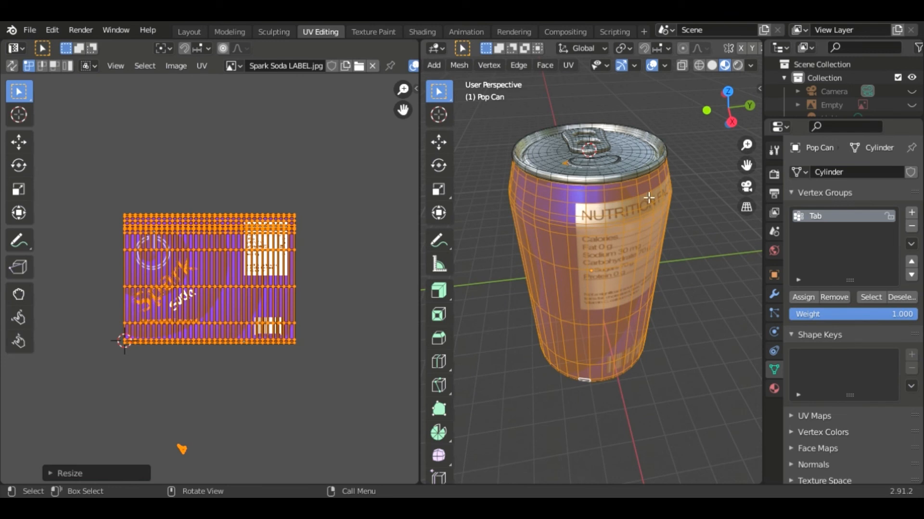
pyautogui.moveTo(703, 282); pyautogui.dragTo(660, 275, button='middle')
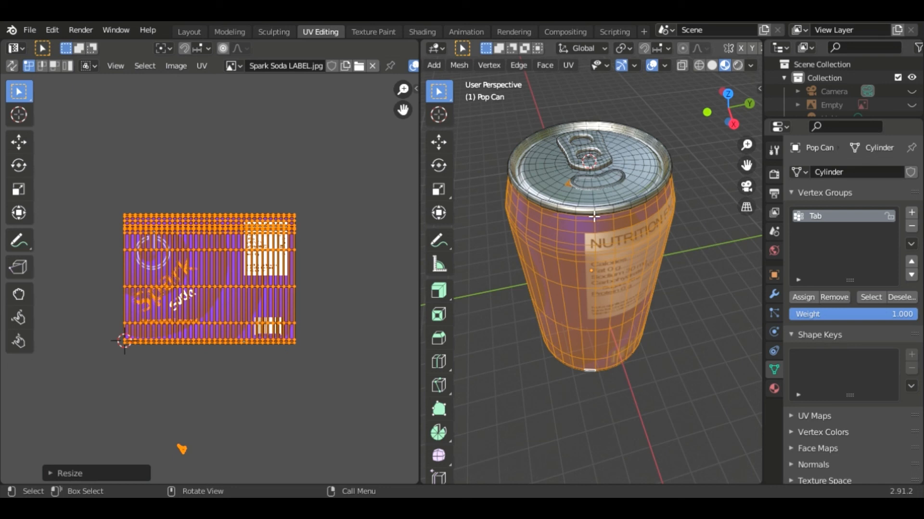
pyautogui.moveTo(675, 376); pyautogui.dragTo(674, 344, button='middle')
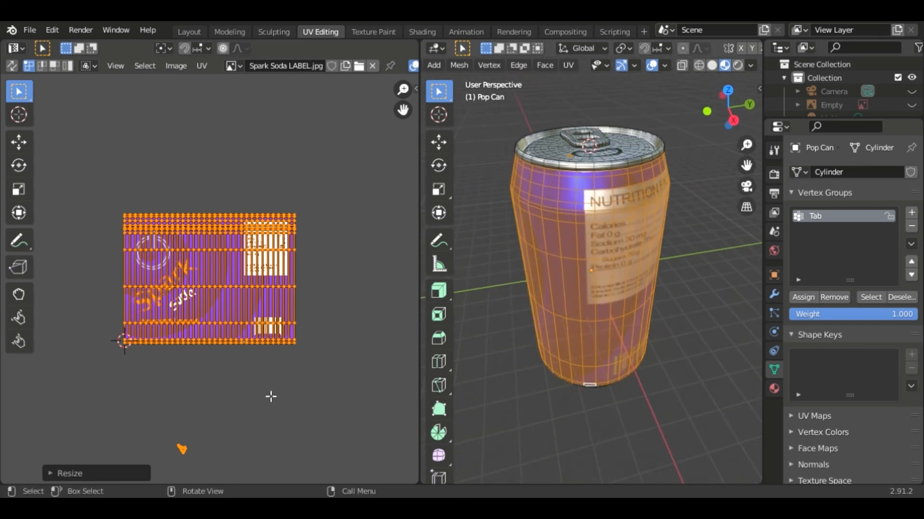
# Reselect all the label UVs and move them along X by about half the image width, bringing the Spark Soda logo into view
pyautogui.click(368, 311)
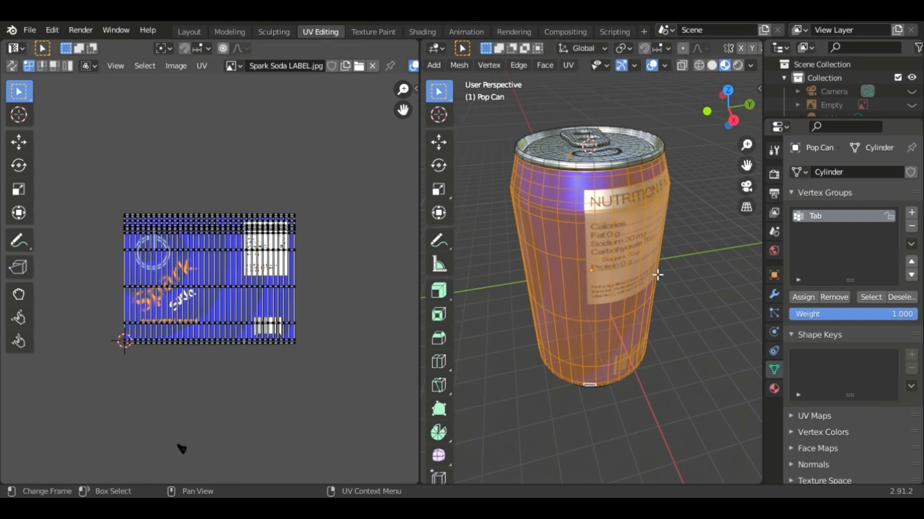
pyautogui.press('a')
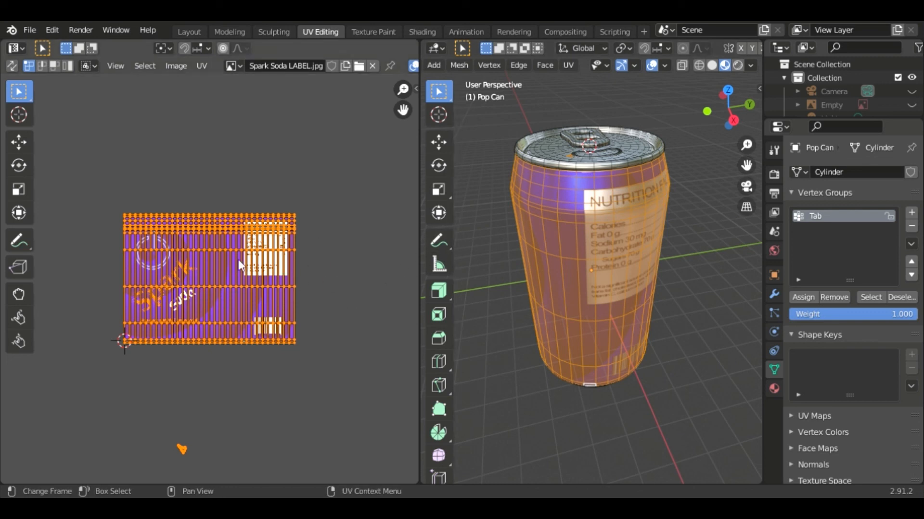
pyautogui.press('g')
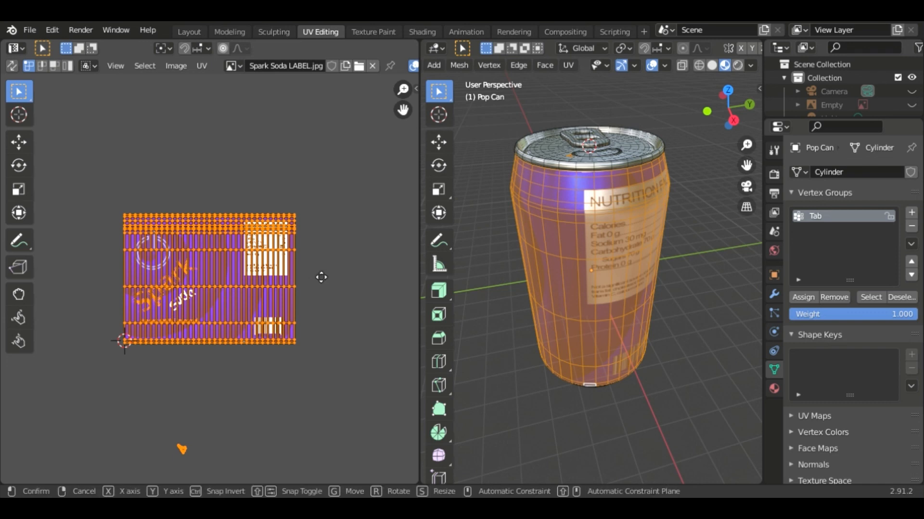
pyautogui.press('x')
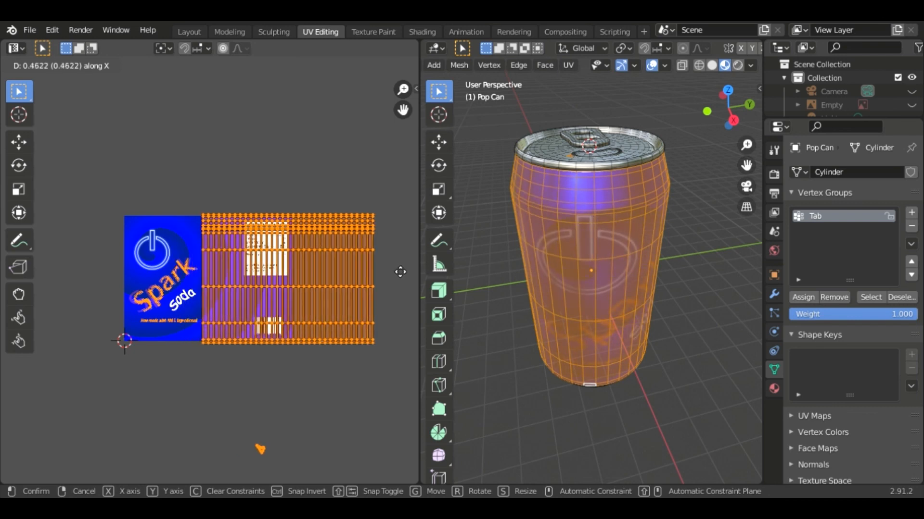
pyautogui.click(403, 270)
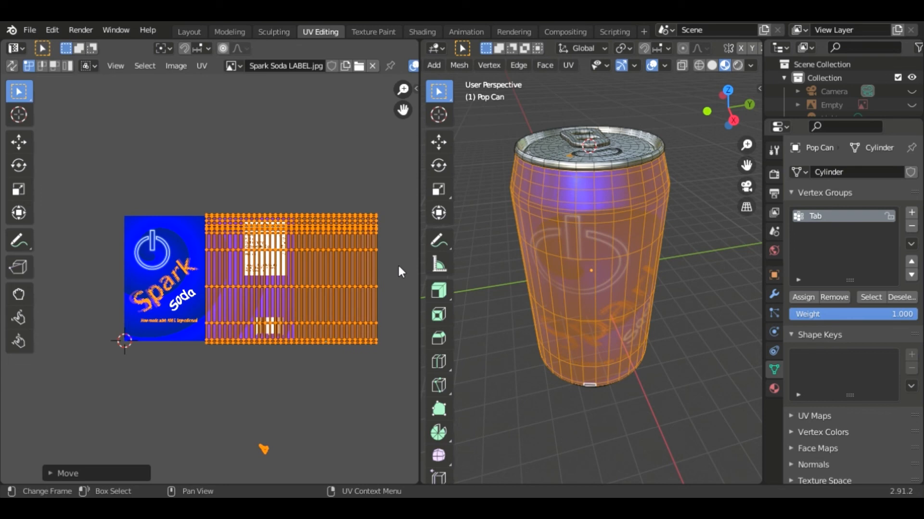
# Switch to the Shading workspace and examine the label's placement, the can's metallic reflections and the Label material's normal map nodes
pyautogui.moveTo(626, 298); pyautogui.dragTo(733, 289, button='middle')
pyautogui.moveTo(515, 333); pyautogui.dragTo(634, 377, button='middle')
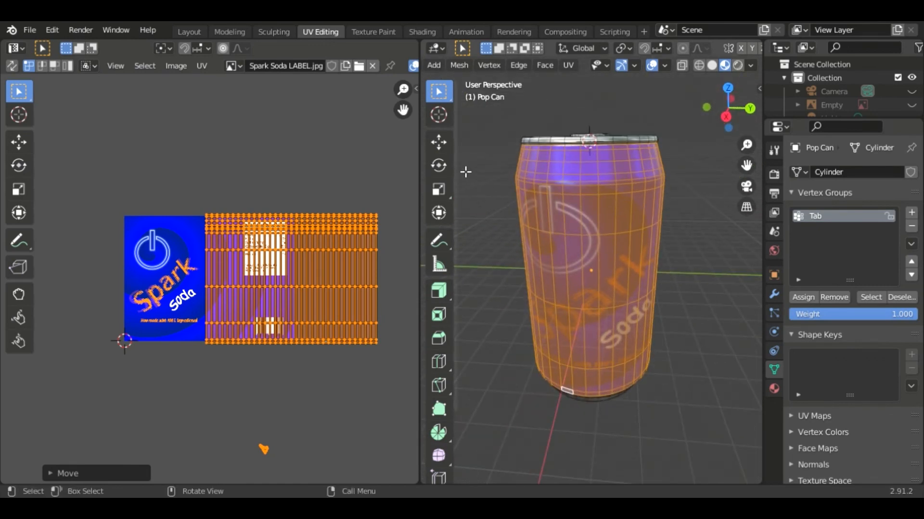
pyautogui.moveTo(498, 262); pyautogui.dragTo(503, 271, button='middle')
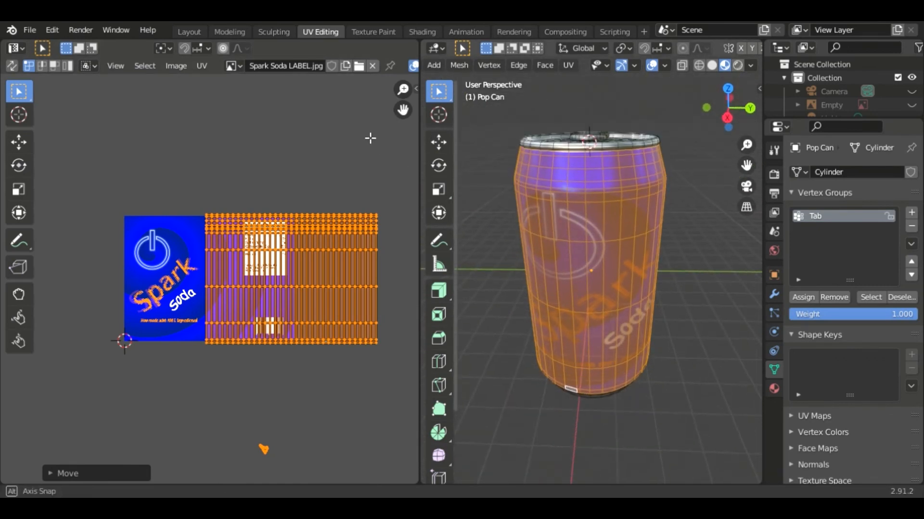
pyautogui.click(431, 33)
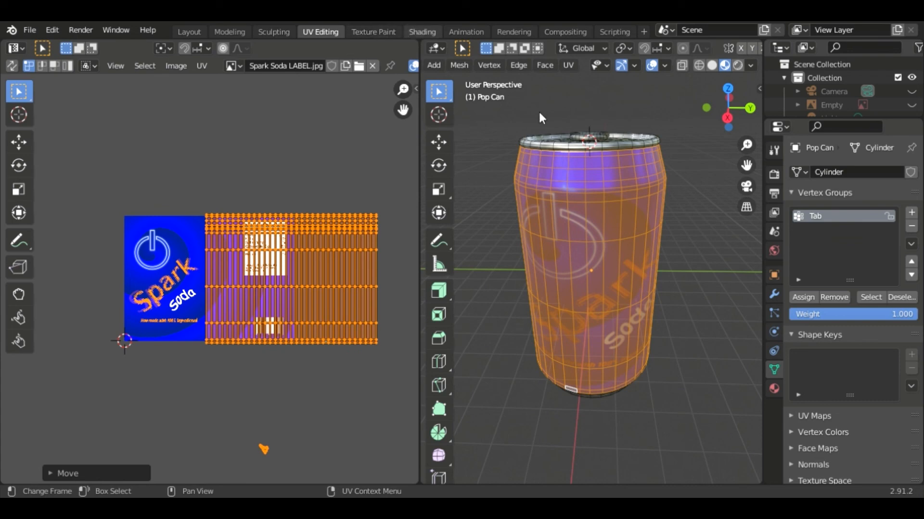
pyautogui.moveTo(576, 160); pyautogui.dragTo(553, 139, button='middle')
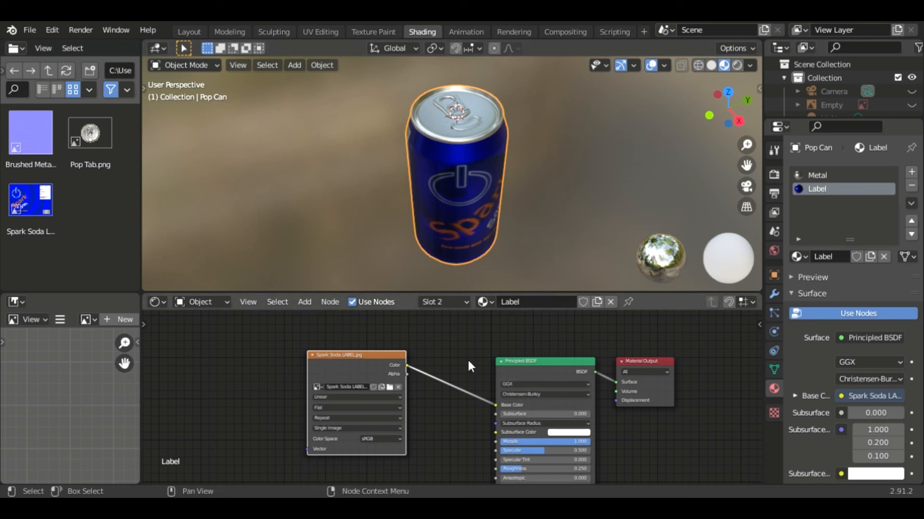
pyautogui.keyDown('shift'); pyautogui.scroll(-6, 469, 359); pyautogui.keyUp('shift')
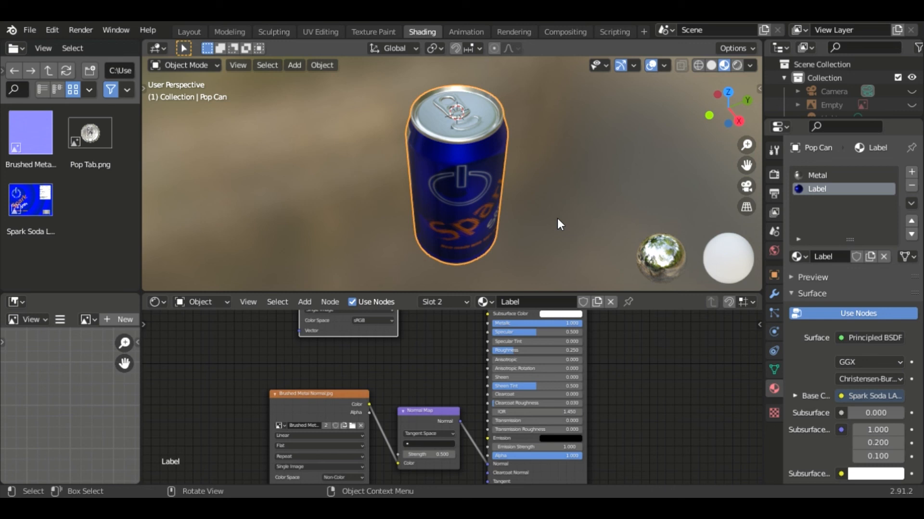
pyautogui.moveTo(557, 218); pyautogui.dragTo(565, 186, button='middle')
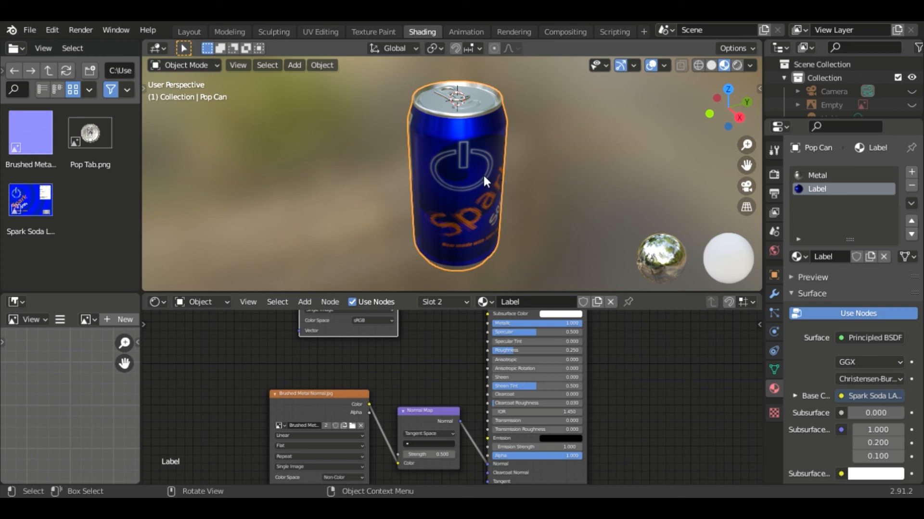
pyautogui.moveTo(528, 139); pyautogui.dragTo(464, 121, button='middle')
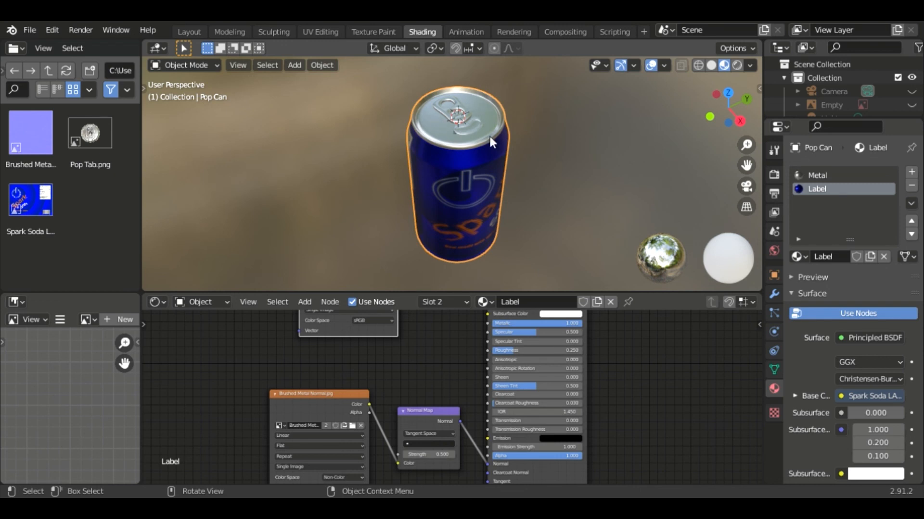
pyautogui.moveTo(489, 136); pyautogui.dragTo(549, 195, button='middle')
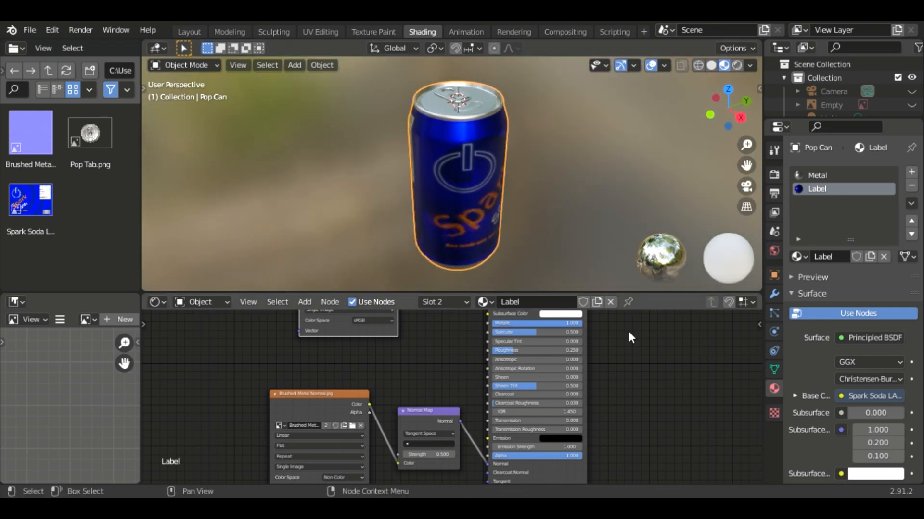